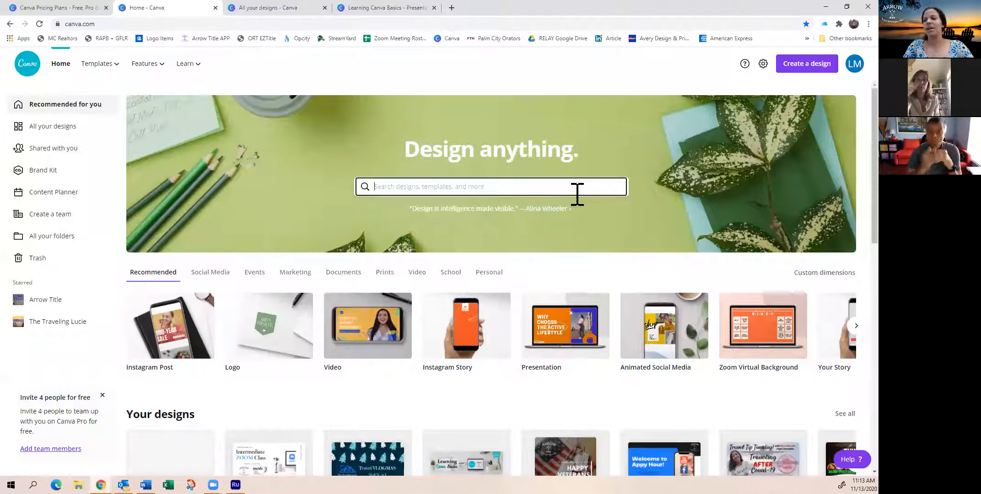
Enter facebook in the home page design search and look through the suggested Facebook formats
{"action": "type", "text": "fcebook"}
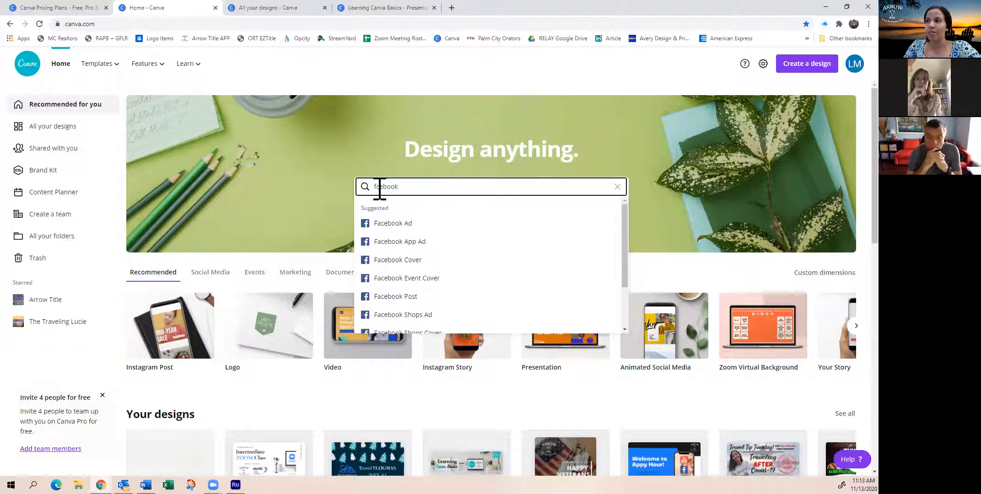
{"action": "type", "text": "a"}
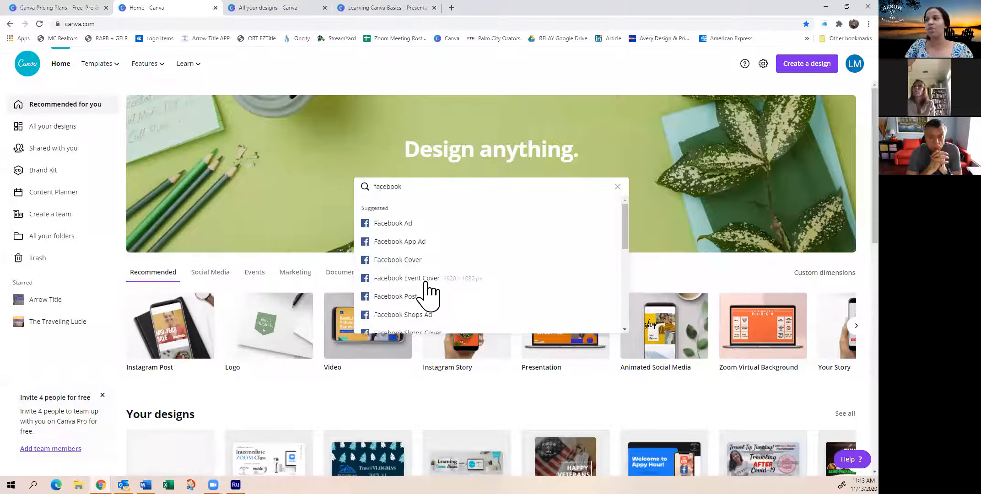
{"action": "scroll", "coordinate": [427, 284], "scroll_direction": "down", "scroll_amount": 3}
{"action": "scroll", "coordinate": [427, 284], "scroll_direction": "up", "scroll_amount": 3}
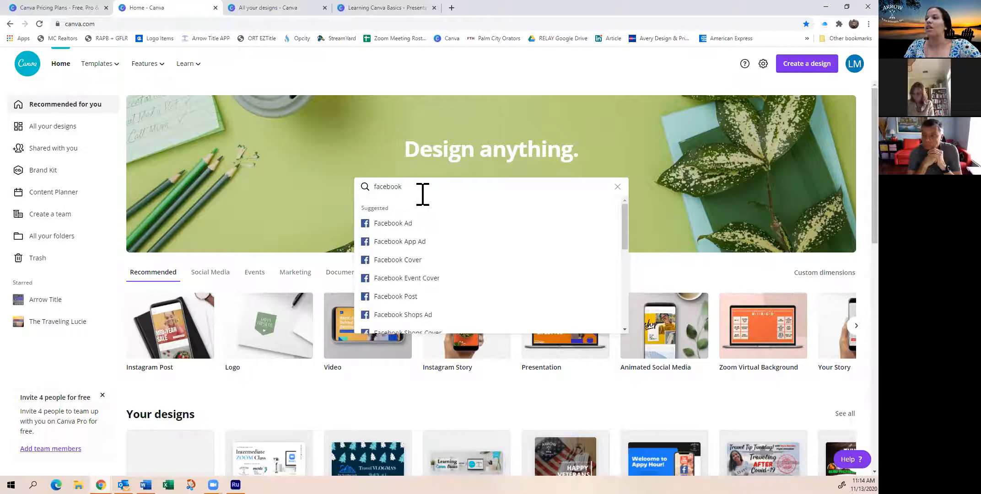
Replace the search text with realtor and run the template search
{"action": "key", "text": "BackSpace"}
{"action": "key", "text": "BackSpace"}
{"action": "key", "text": "BackSpace"}
{"action": "key", "text": "BackSpace"}
{"action": "key", "text": "BackSpace"}
{"action": "key", "text": "BackSpace"}
{"action": "key", "text": "BackSpace"}
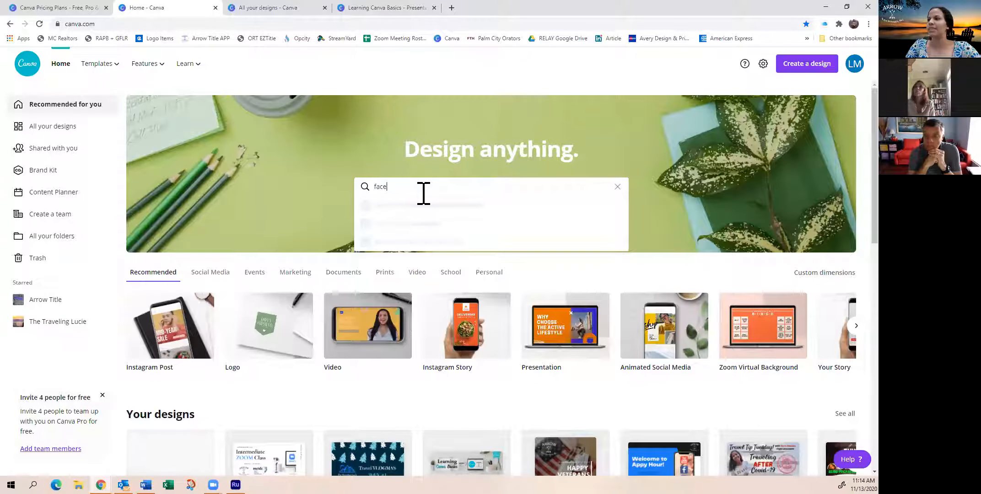
{"action": "key", "text": "BackSpace"}
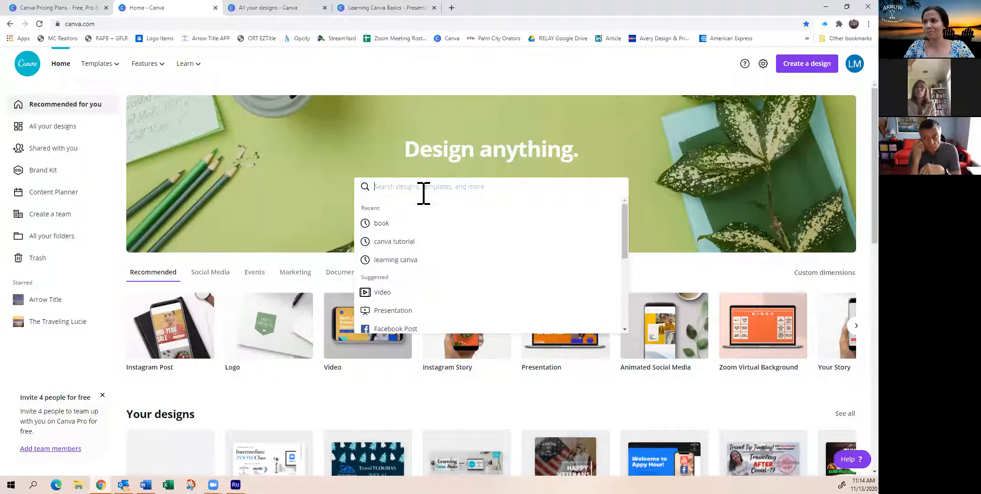
{"action": "type", "text": "realtor"}
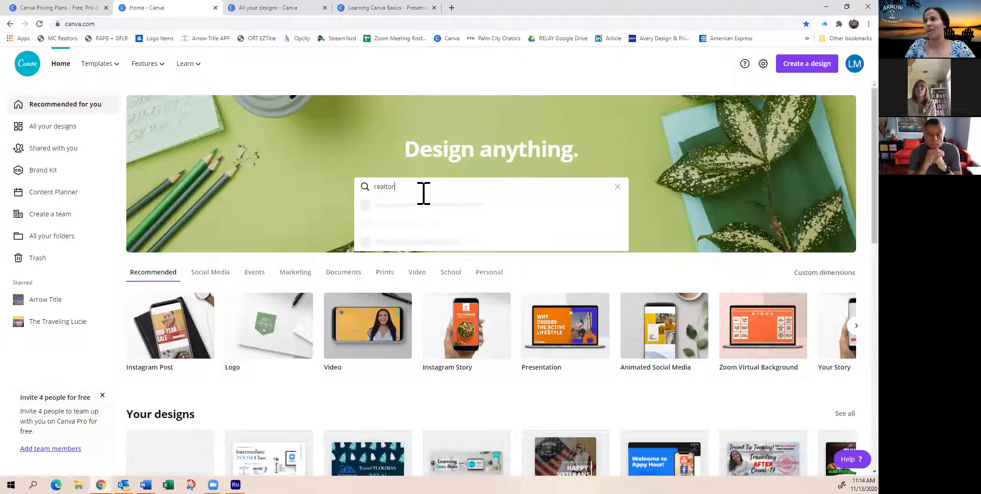
{"action": "key", "text": "Return"}
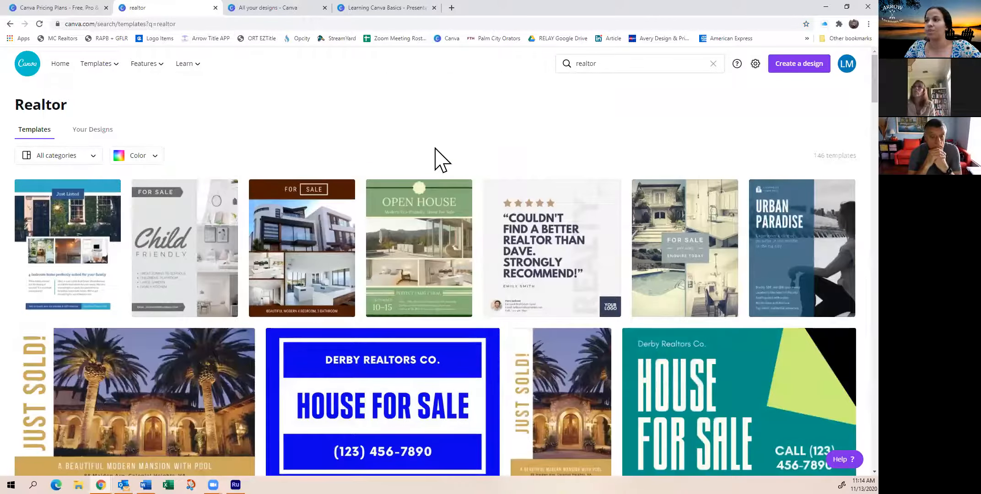
Examine the range of realtor templates, including the just sold, just listed and house for sale designs
{"action": "scroll", "coordinate": [443, 212], "scroll_direction": "down", "scroll_amount": 1}
{"action": "scroll", "coordinate": [736, 324], "scroll_direction": "down", "scroll_amount": 4}
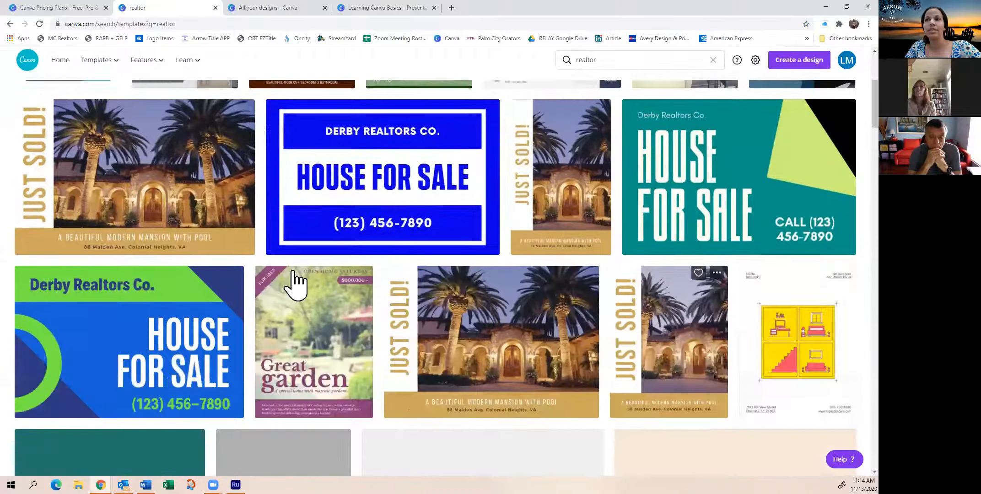
{"action": "scroll", "coordinate": [485, 281], "scroll_direction": "down", "scroll_amount": 4}
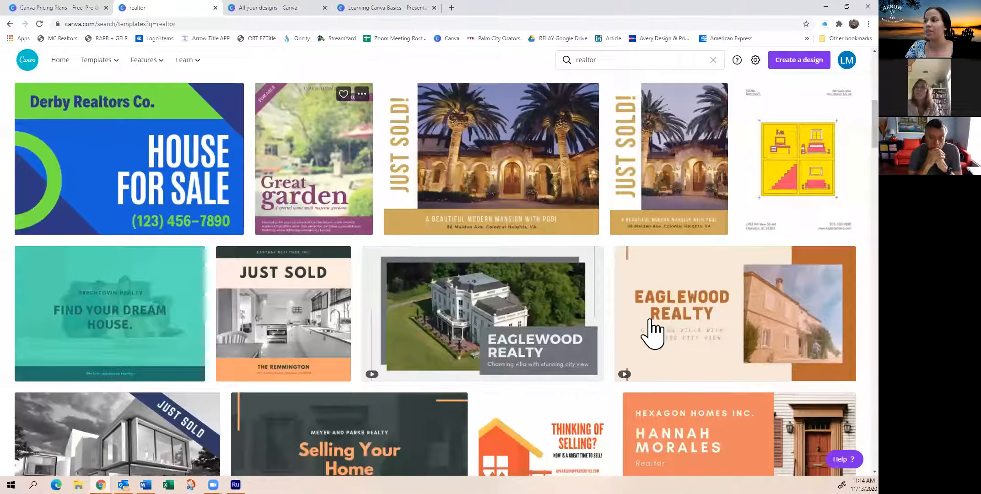
{"action": "scroll", "coordinate": [574, 314], "scroll_direction": "down", "scroll_amount": 4}
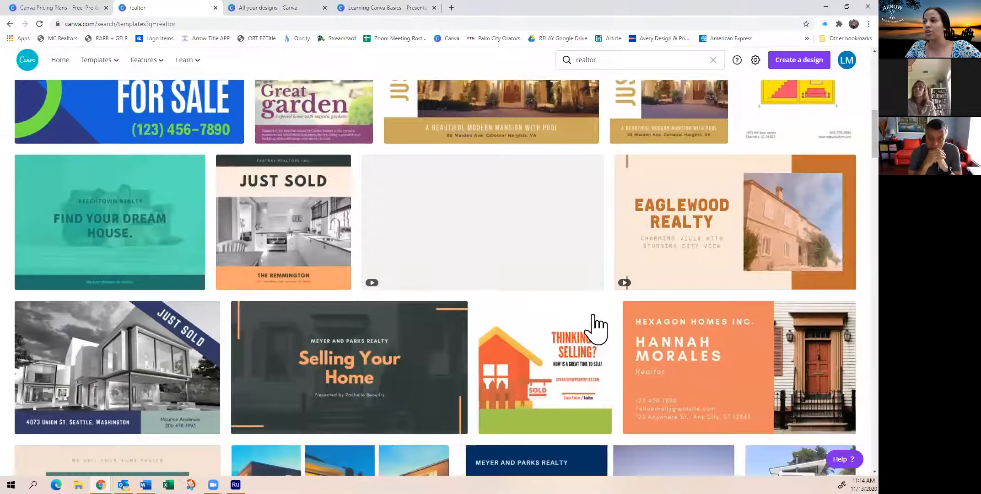
{"action": "scroll", "coordinate": [665, 295], "scroll_direction": "down", "scroll_amount": 4}
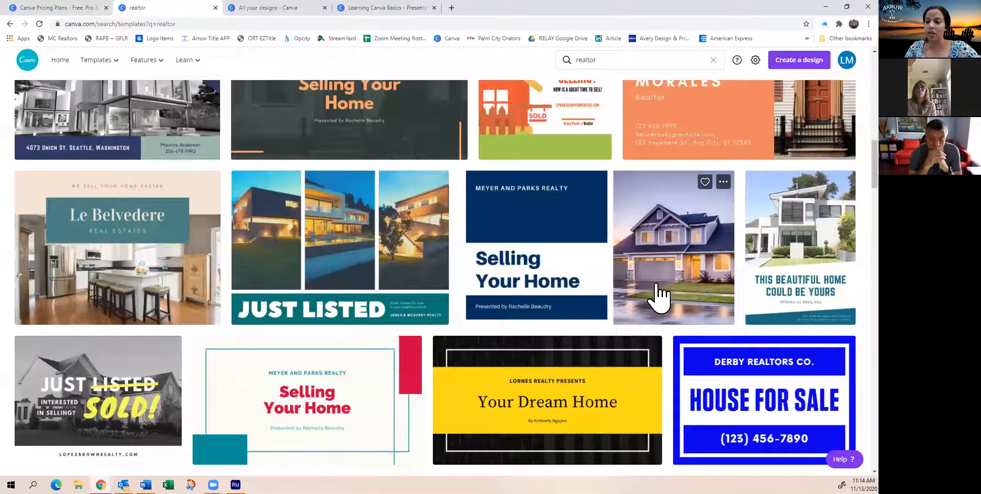
{"action": "scroll", "coordinate": [649, 301], "scroll_direction": "down", "scroll_amount": 2}
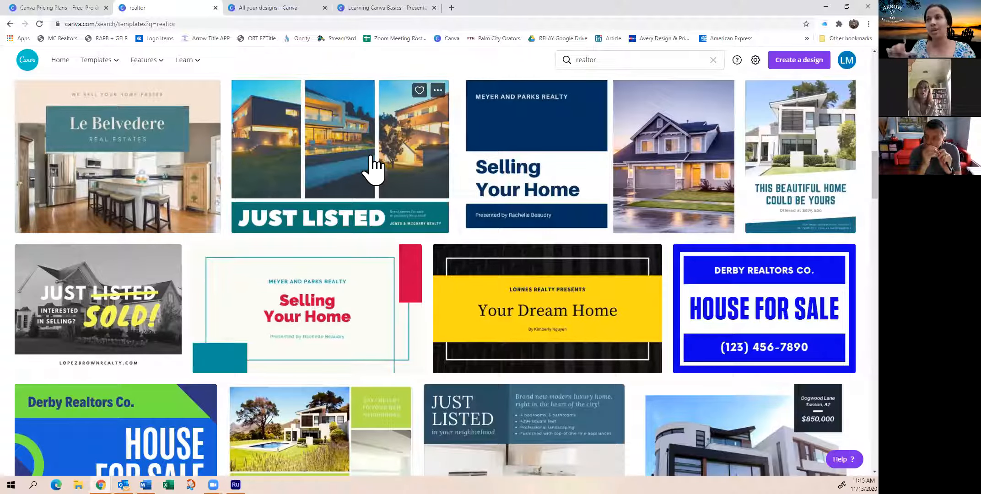
{"action": "scroll", "coordinate": [370, 160], "scroll_direction": "up", "scroll_amount": 5}
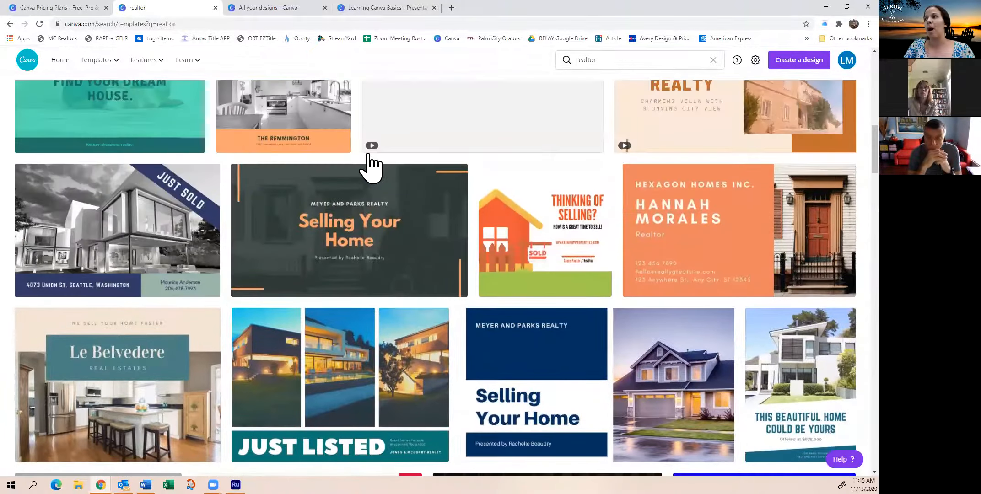
{"action": "scroll", "coordinate": [346, 269], "scroll_direction": "up", "scroll_amount": 4}
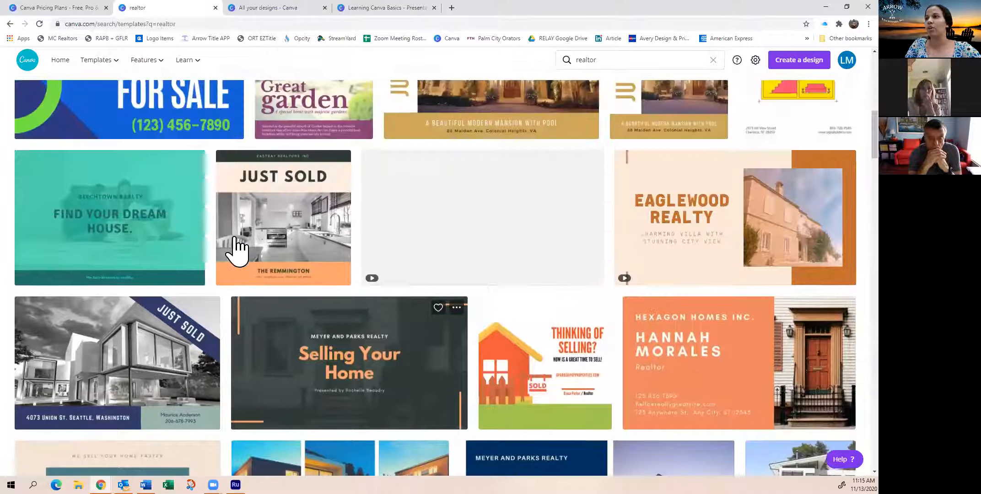
{"action": "scroll", "coordinate": [411, 280], "scroll_direction": "up", "scroll_amount": 2}
{"action": "scroll", "coordinate": [389, 272], "scroll_direction": "down", "scroll_amount": 4}
{"action": "scroll", "coordinate": [394, 263], "scroll_direction": "up", "scroll_amount": 7}
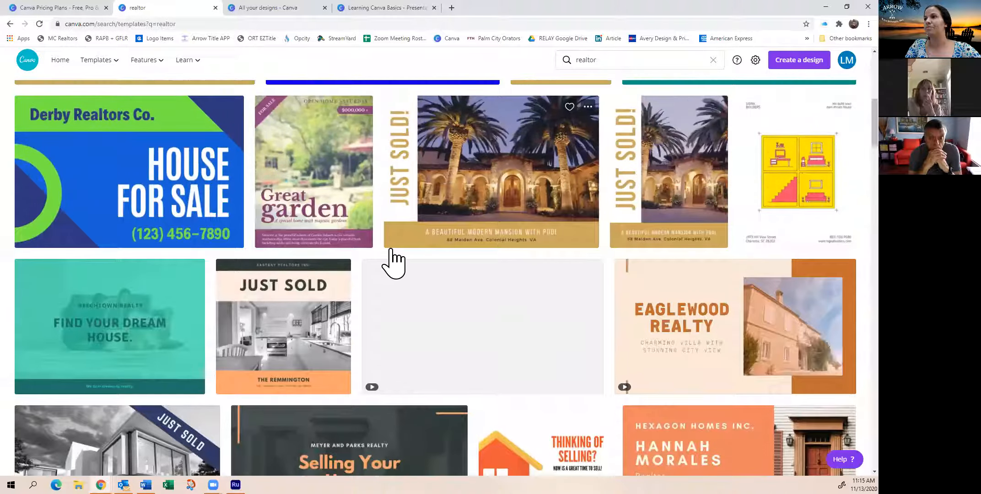
{"action": "scroll", "coordinate": [526, 269], "scroll_direction": "up", "scroll_amount": 2}
{"action": "scroll", "coordinate": [458, 256], "scroll_direction": "down", "scroll_amount": 2}
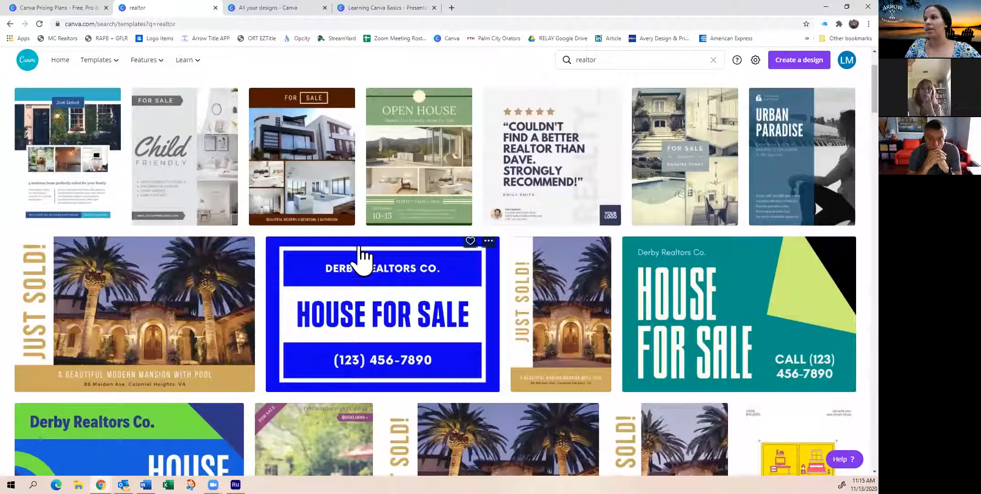
Open the green Open House flyer template for editing and glance through the related realtor templates
{"action": "left_click", "coordinate": [417, 147]}
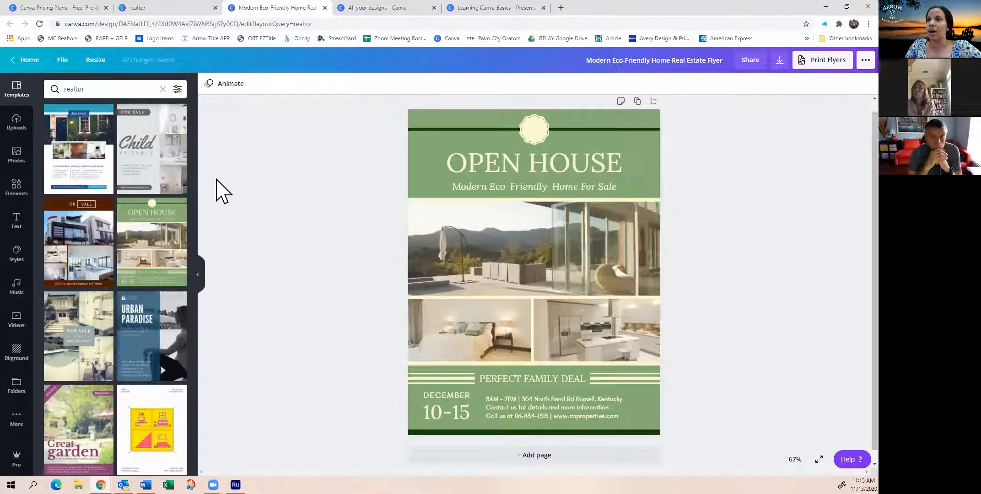
{"action": "scroll", "coordinate": [122, 228], "scroll_direction": "down", "scroll_amount": 6}
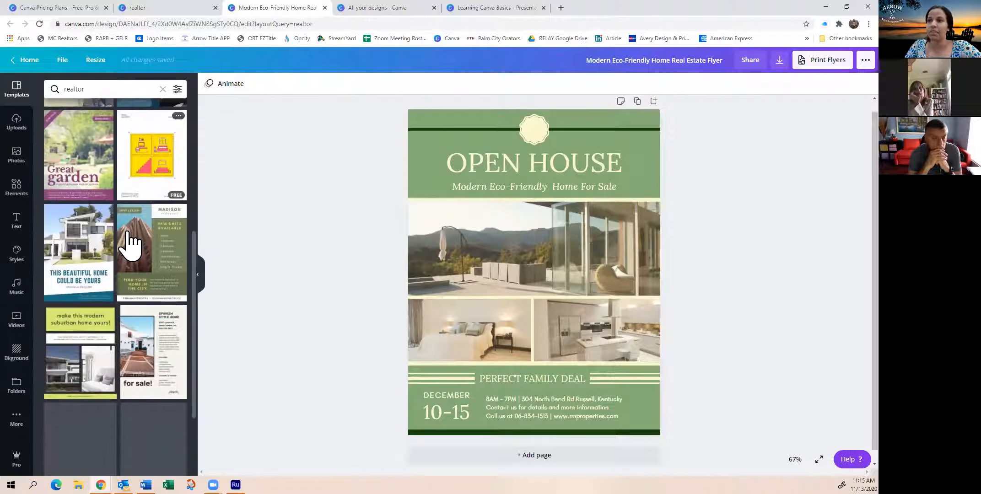
{"action": "scroll", "coordinate": [127, 244], "scroll_direction": "up", "scroll_amount": 6}
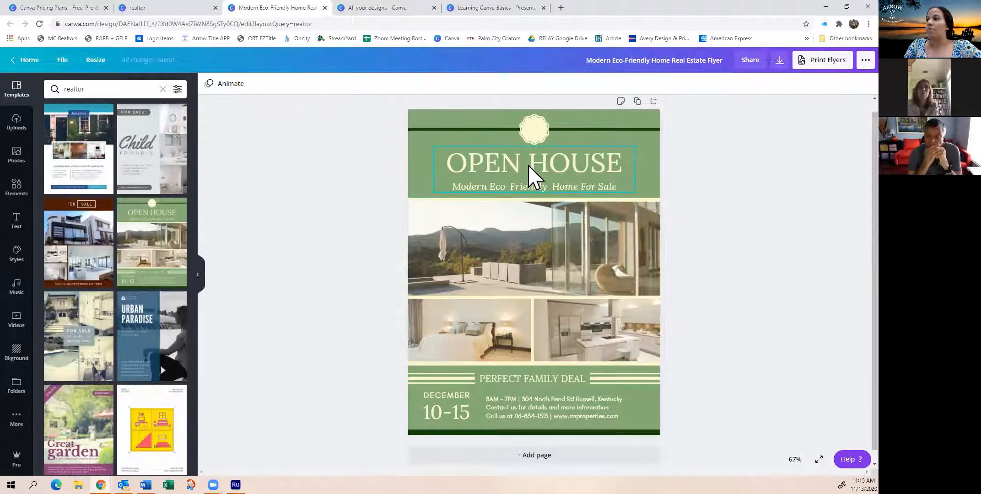
Ungroup the OPEN HOUSE heading from its subtitle and move the subtitle line slightly lower on its own
{"action": "left_click", "coordinate": [534, 175]}
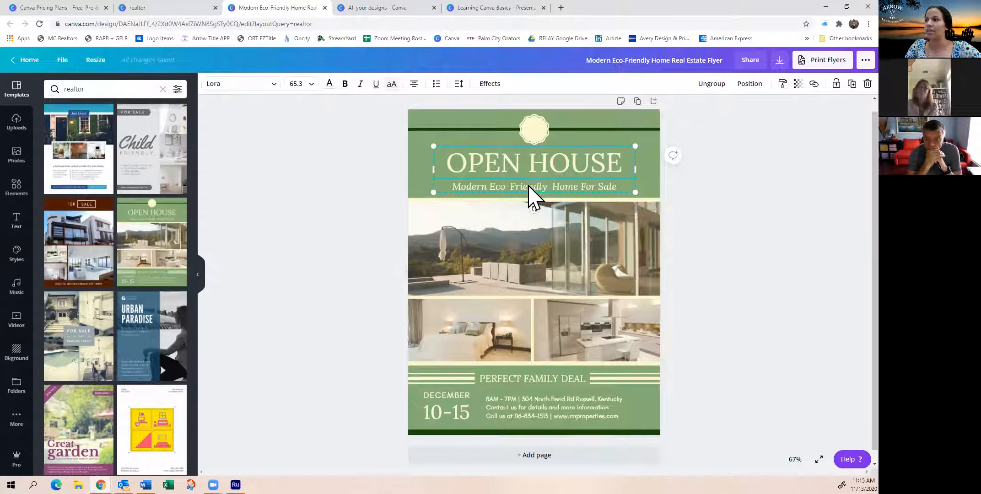
{"action": "mouse_move", "coordinate": [532, 173]}
{"action": "left_mouse_down"}
{"action": "mouse_move", "coordinate": [533, 201]}
{"action": "mouse_move", "coordinate": [560, 215]}
{"action": "mouse_move", "coordinate": [535, 158]}
{"action": "mouse_move", "coordinate": [503, 208]}
{"action": "mouse_move", "coordinate": [506, 156]}
{"action": "mouse_move", "coordinate": [543, 208]}
{"action": "mouse_move", "coordinate": [523, 169]}
{"action": "mouse_move", "coordinate": [529, 182]}
{"action": "mouse_move", "coordinate": [533, 172]}
{"action": "left_mouse_up"}
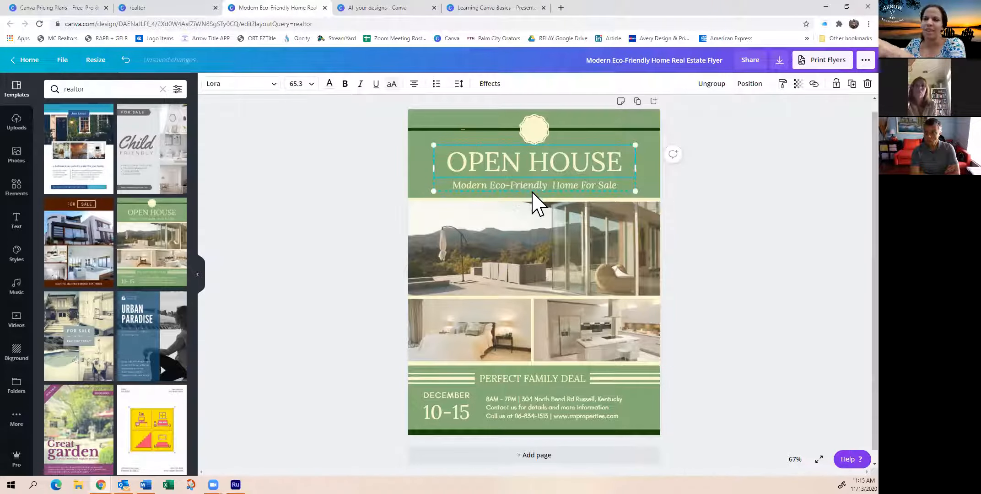
{"action": "right_click", "coordinate": [547, 168]}
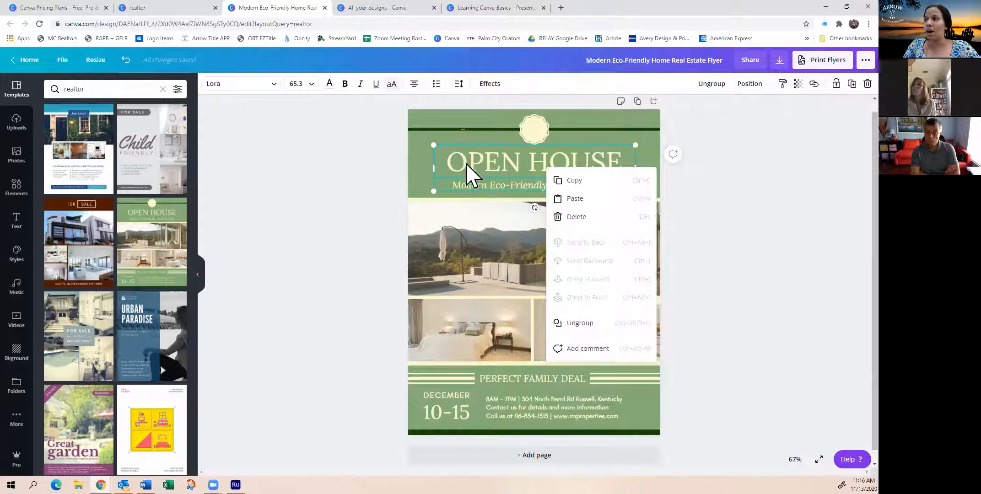
{"action": "left_click", "coordinate": [584, 328]}
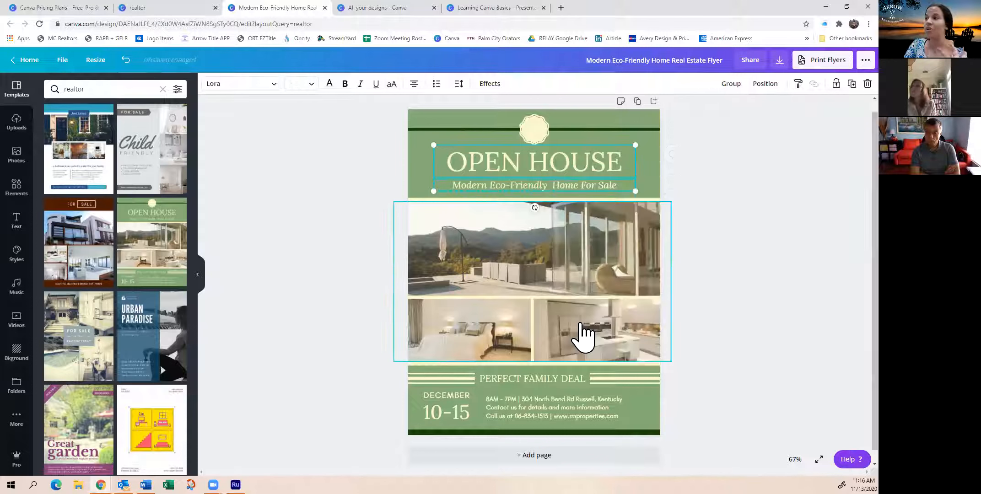
{"action": "left_click", "coordinate": [703, 190]}
{"action": "mouse_move", "coordinate": [588, 186]}
{"action": "left_mouse_down"}
{"action": "mouse_move", "coordinate": [587, 215]}
{"action": "mouse_move", "coordinate": [588, 187]}
{"action": "left_mouse_up"}
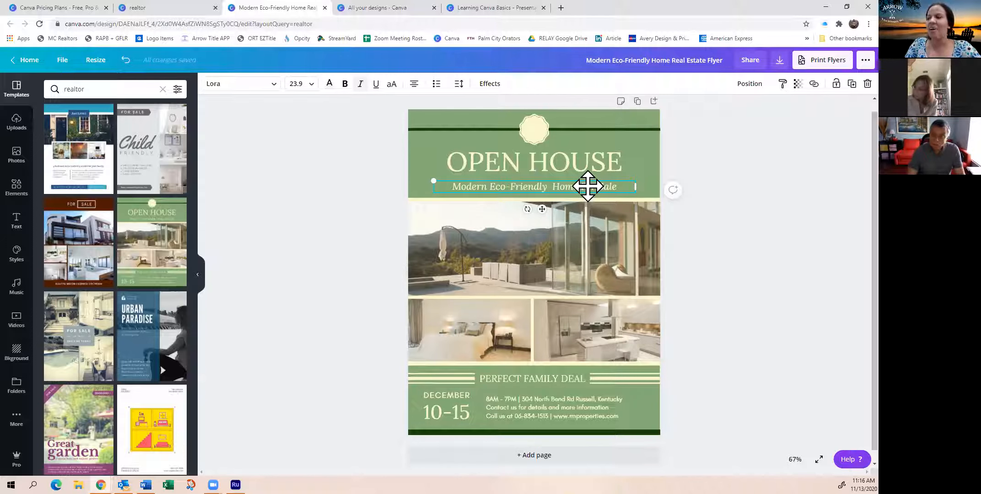
Nudge the flyer's grouped property photos very slightly, keeping them in their layout
{"action": "left_click", "coordinate": [574, 220]}
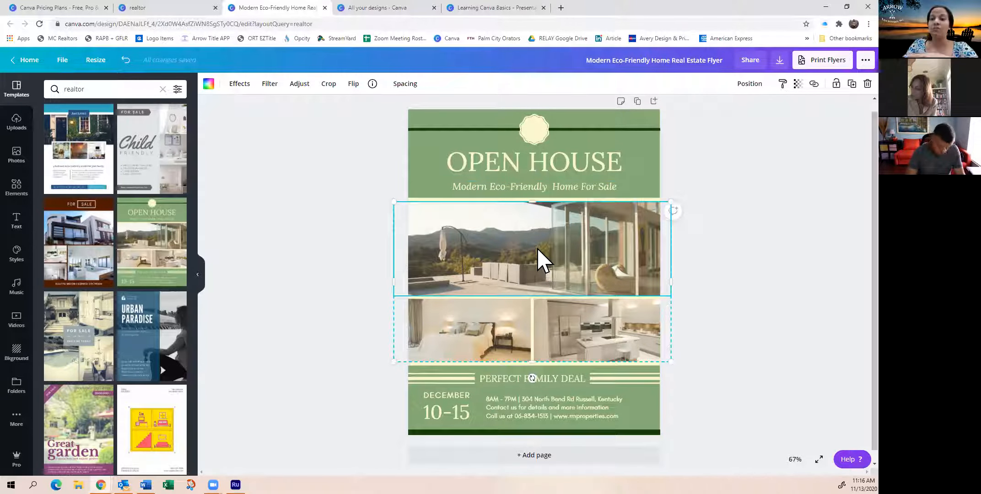
{"action": "mouse_move", "coordinate": [526, 309]}
{"action": "left_mouse_down"}
{"action": "mouse_move", "coordinate": [554, 307]}
{"action": "mouse_move", "coordinate": [528, 307]}
{"action": "left_mouse_up"}
{"action": "double_click", "coordinate": [517, 318]}
{"action": "left_click", "coordinate": [689, 299]}
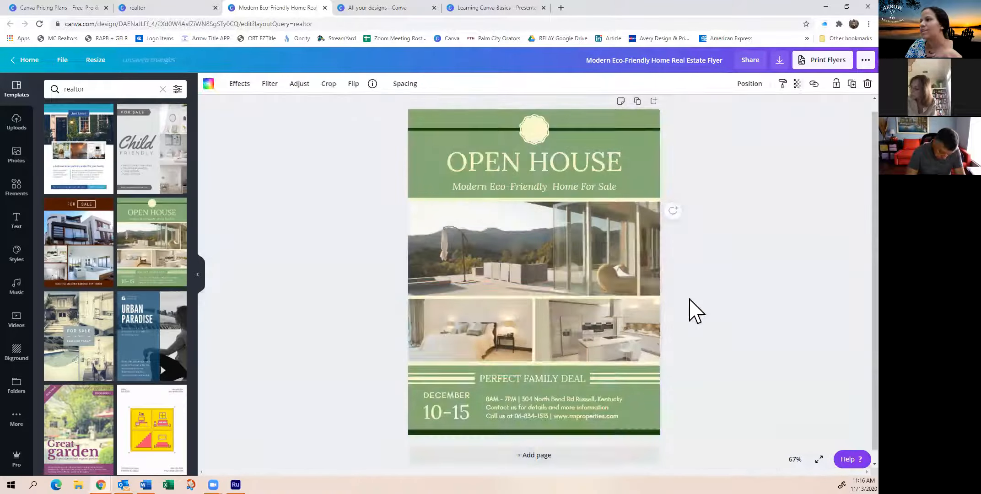
Detach the bedroom photo from its frame and place it in the kitchen photo's frame
{"action": "left_click", "coordinate": [534, 249]}
{"action": "mouse_move", "coordinate": [534, 249]}
{"action": "left_mouse_down"}
{"action": "mouse_move", "coordinate": [519, 225]}
{"action": "mouse_move", "coordinate": [665, 227]}
{"action": "mouse_move", "coordinate": [499, 276]}
{"action": "mouse_move", "coordinate": [526, 267]}
{"action": "mouse_move", "coordinate": [534, 249]}
{"action": "left_mouse_up"}
{"action": "left_click", "coordinate": [490, 317]}
{"action": "left_click", "coordinate": [501, 257]}
{"action": "left_click", "coordinate": [610, 338]}
{"action": "left_click", "coordinate": [499, 343]}
{"action": "right_click", "coordinate": [495, 336]}
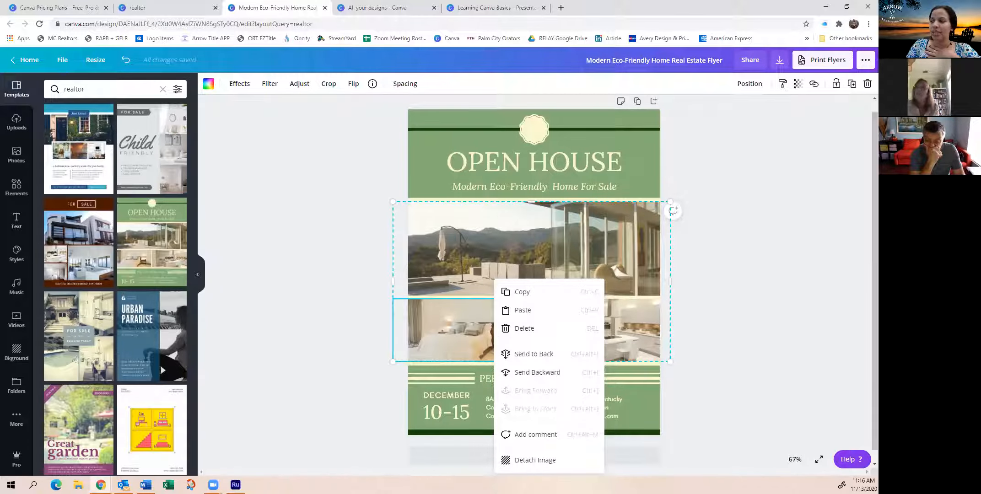
{"action": "left_click", "coordinate": [535, 459]}
{"action": "left_click_drag", "start_coordinate": [534, 328], "coordinate": [496, 333]}
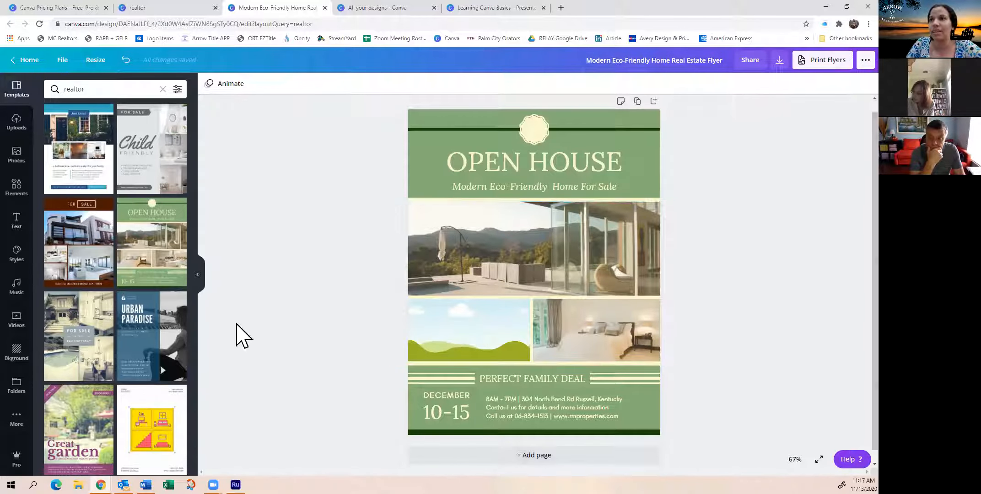
Search the flyer templates for veterans day, browse the results, and clear the search
{"action": "left_click", "coordinate": [24, 172]}
{"action": "left_click", "coordinate": [26, 98]}
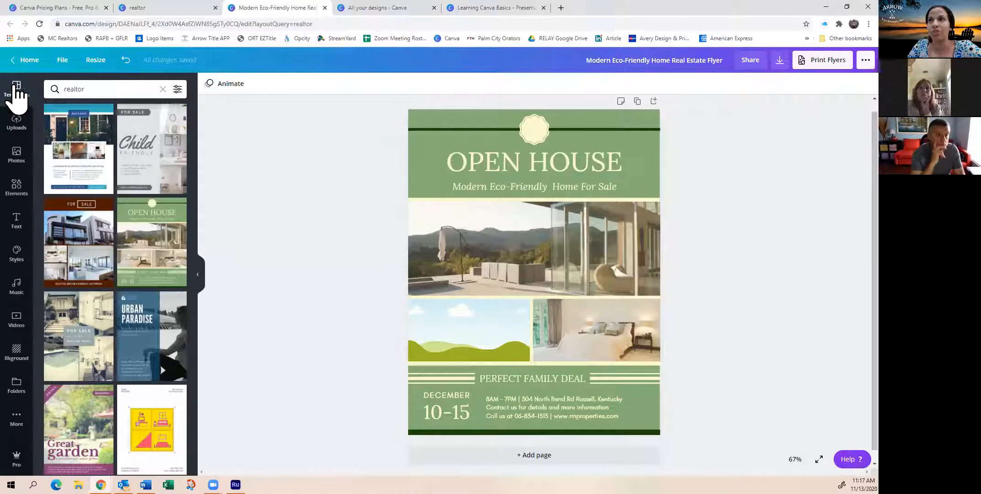
{"action": "left_click", "coordinate": [93, 89]}
{"action": "type", "text": "veterans"}
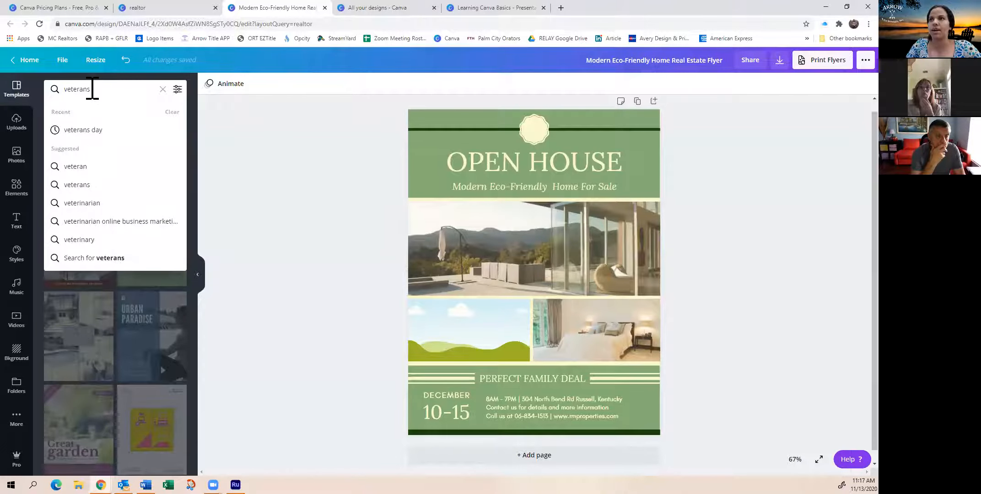
{"action": "left_click", "coordinate": [82, 129]}
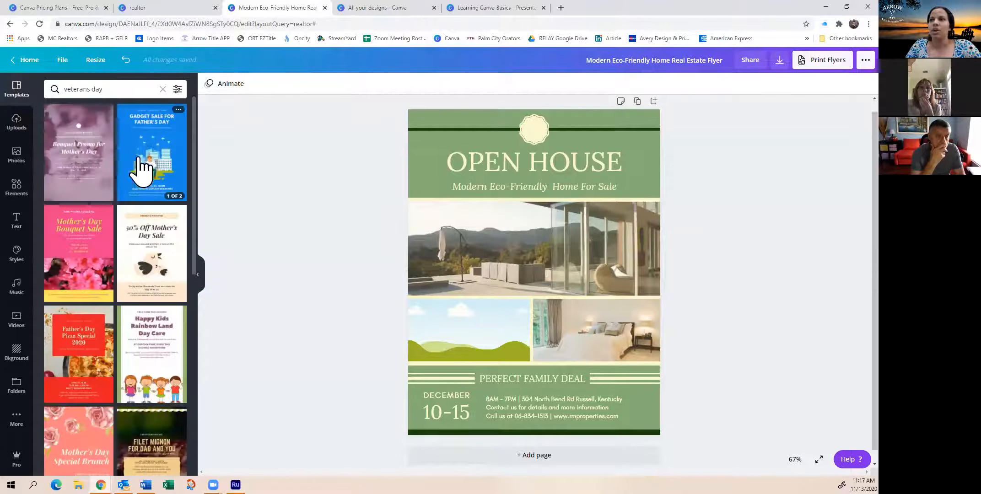
{"action": "scroll", "coordinate": [97, 183], "scroll_direction": "down", "scroll_amount": 5}
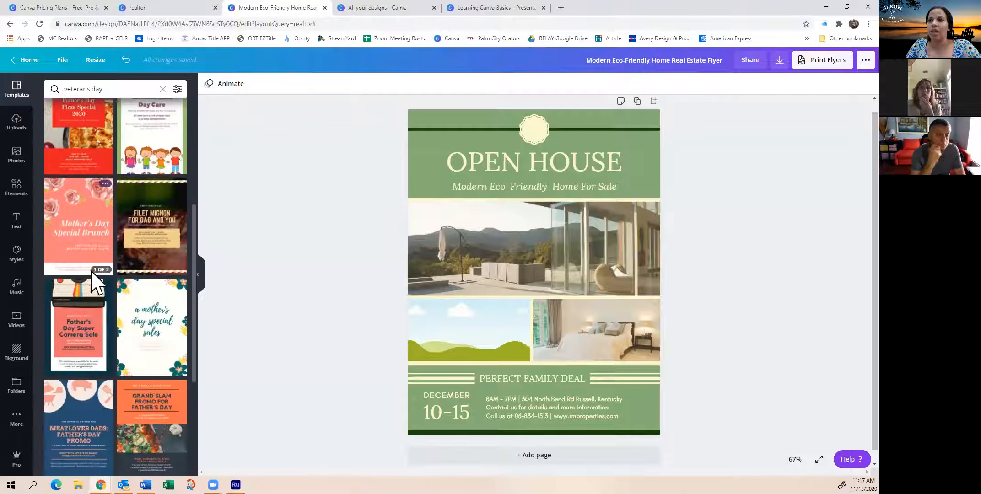
{"action": "scroll", "coordinate": [136, 249], "scroll_direction": "up", "scroll_amount": 5}
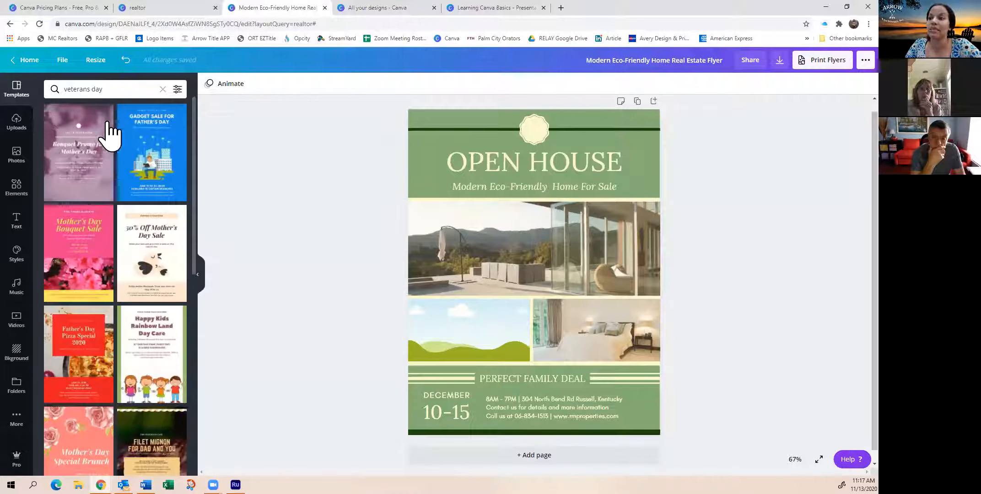
{"action": "left_click", "coordinate": [121, 92]}
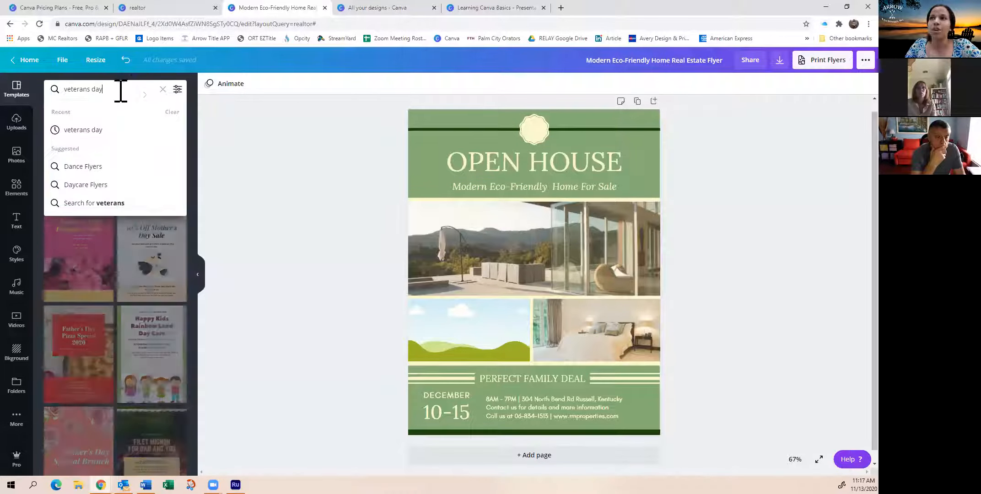
{"action": "left_click", "coordinate": [163, 89]}
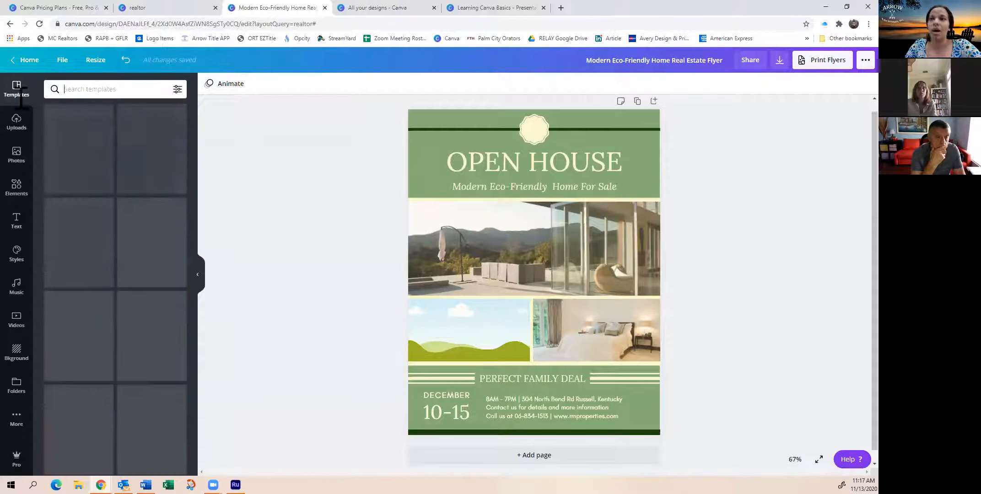
Look over the uploaded images, search the stock photos for house, and browse the results
{"action": "left_click", "coordinate": [20, 122]}
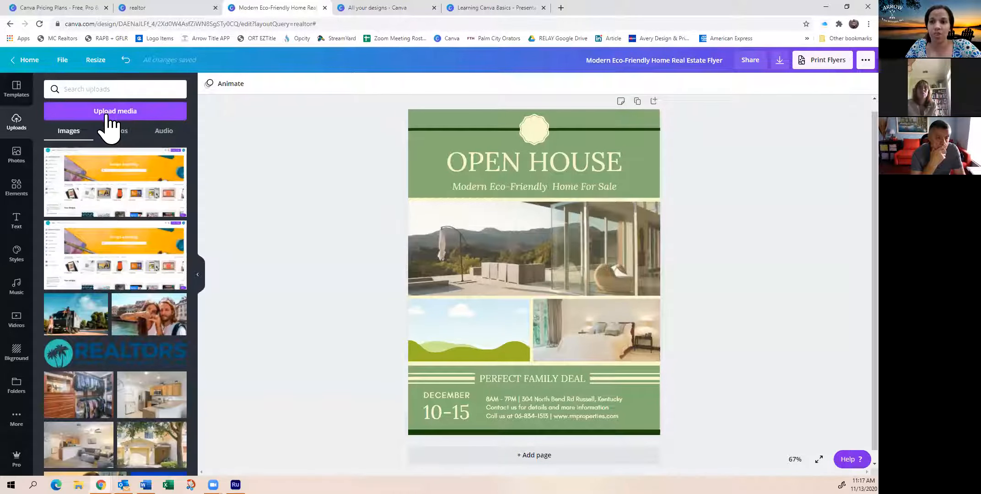
{"action": "left_click", "coordinate": [20, 159]}
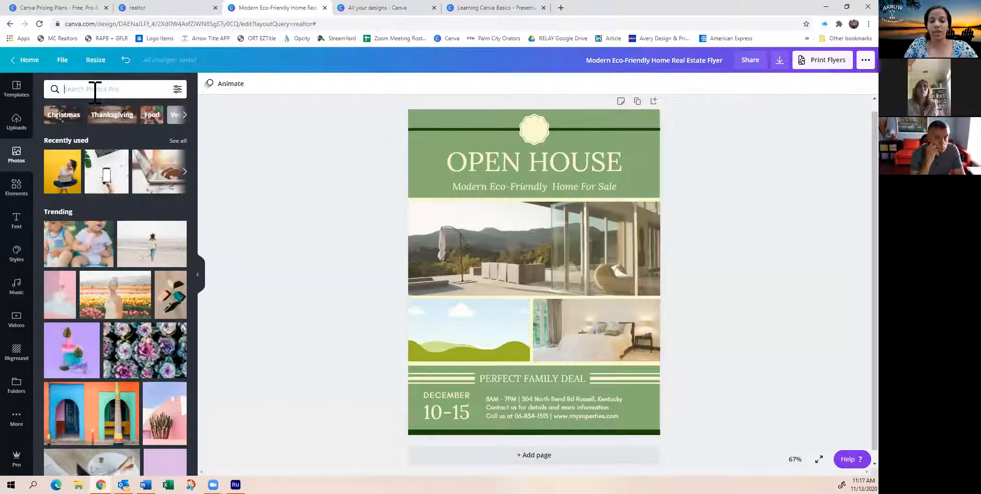
{"action": "type", "text": "house"}
{"action": "key", "text": "Return"}
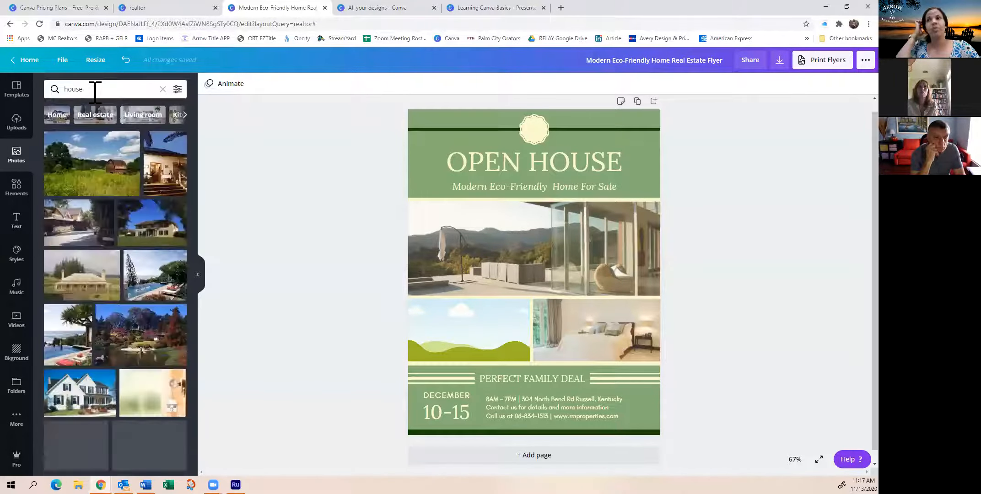
{"action": "scroll", "coordinate": [98, 232], "scroll_direction": "down", "scroll_amount": 5}
{"action": "scroll", "coordinate": [120, 260], "scroll_direction": "down", "scroll_amount": 3}
{"action": "scroll", "coordinate": [122, 279], "scroll_direction": "up", "scroll_amount": 3}
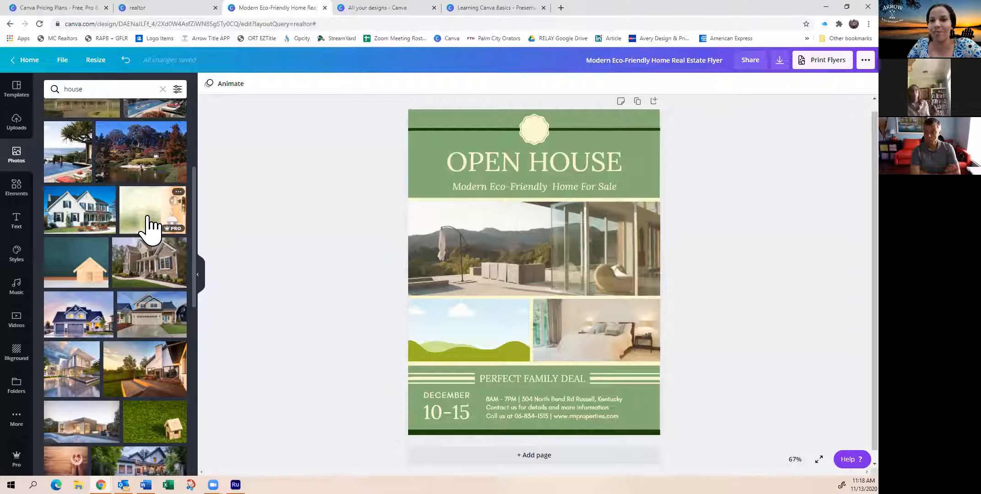
{"action": "scroll", "coordinate": [131, 258], "scroll_direction": "down", "scroll_amount": 10}
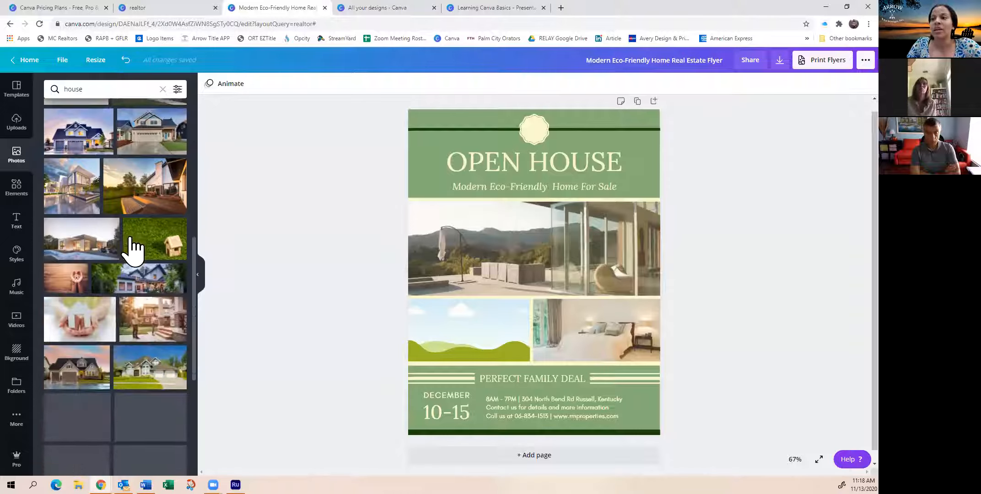
{"action": "scroll", "coordinate": [129, 247], "scroll_direction": "up", "scroll_amount": 5}
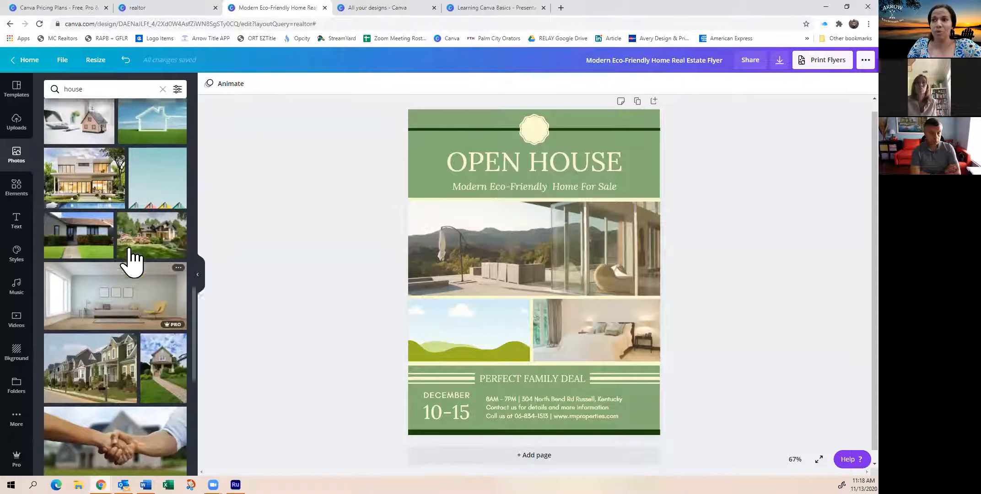
{"action": "scroll", "coordinate": [131, 258], "scroll_direction": "up", "scroll_amount": 10}
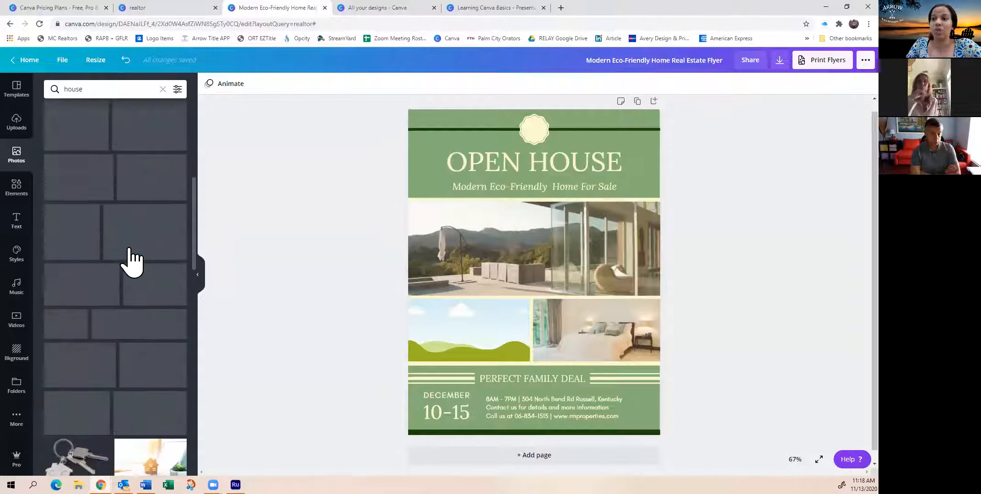
Refine the stock photo search to florida house
{"action": "left_click", "coordinate": [72, 92]}
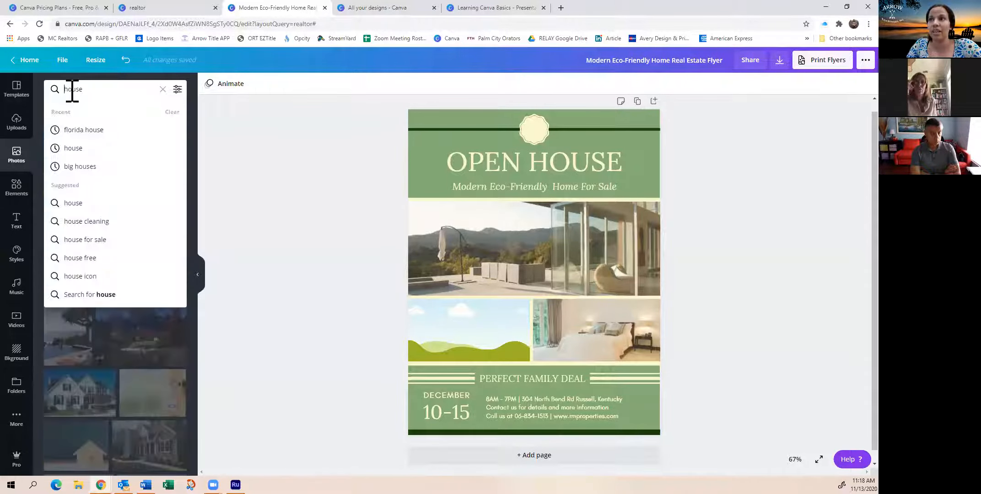
{"action": "type", "text": "florida"}
{"action": "key", "text": "Return"}
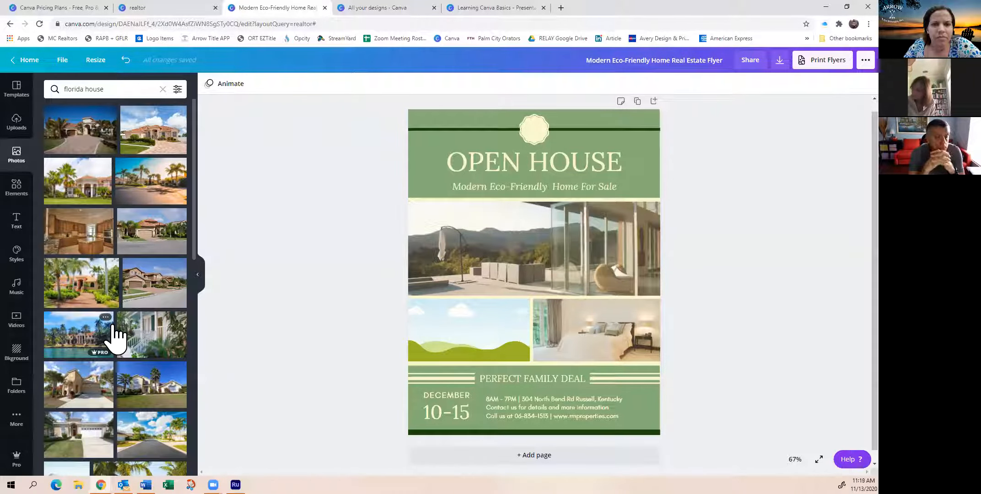
Filter the florida house photo results by Free availability
{"action": "left_click", "coordinate": [178, 91]}
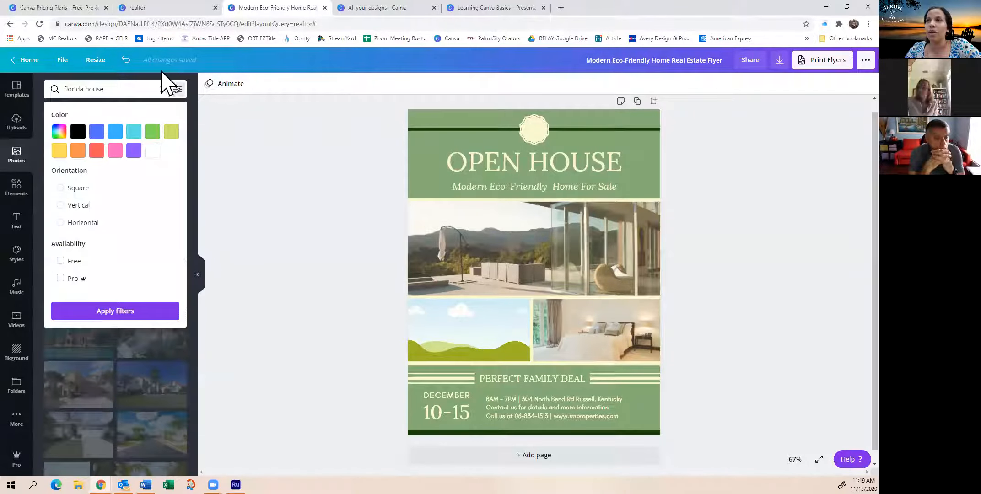
{"action": "left_click", "coordinate": [177, 90]}
{"action": "left_click", "coordinate": [178, 90]}
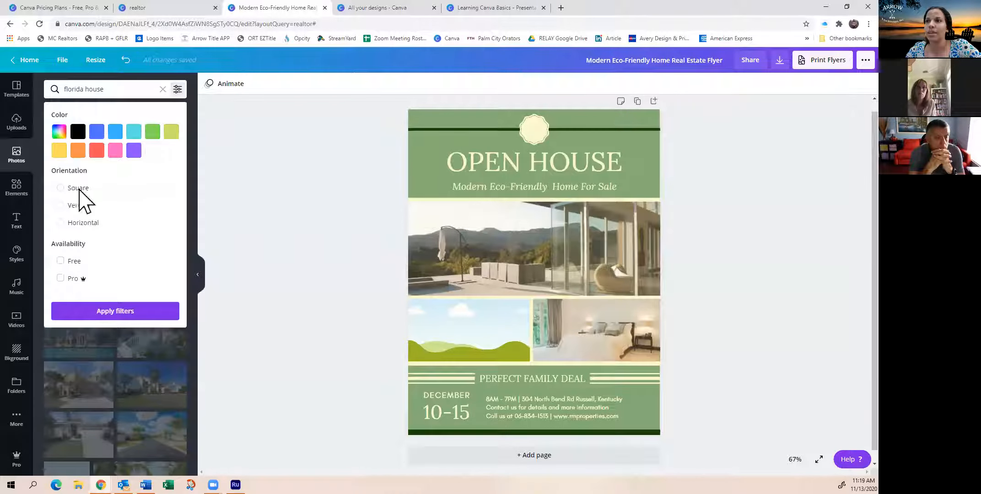
{"action": "left_click", "coordinate": [61, 261]}
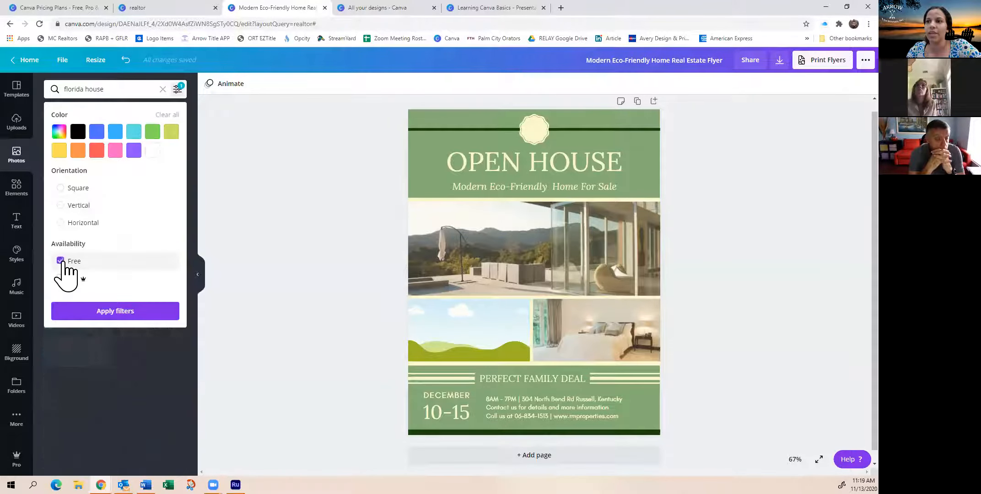
{"action": "left_click", "coordinate": [116, 310]}
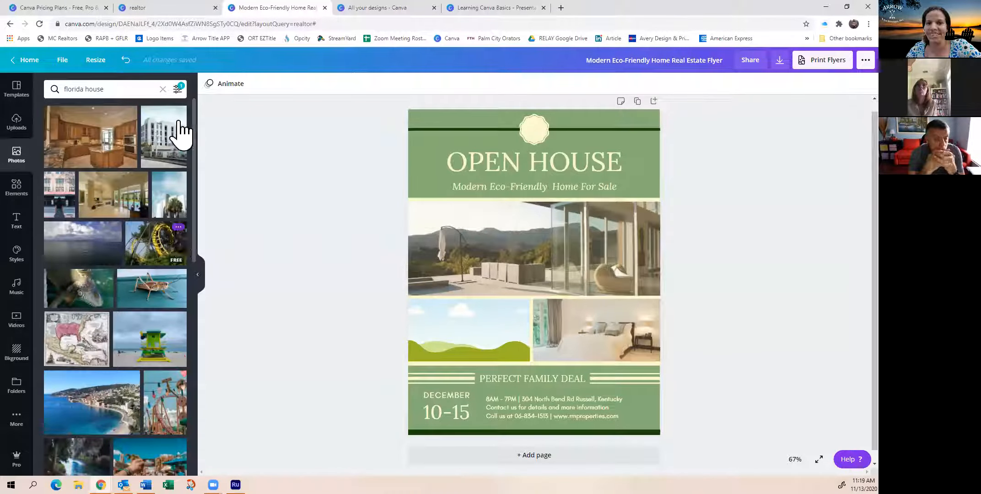
Remove the Free availability filter from the photo search
{"action": "left_click", "coordinate": [177, 89]}
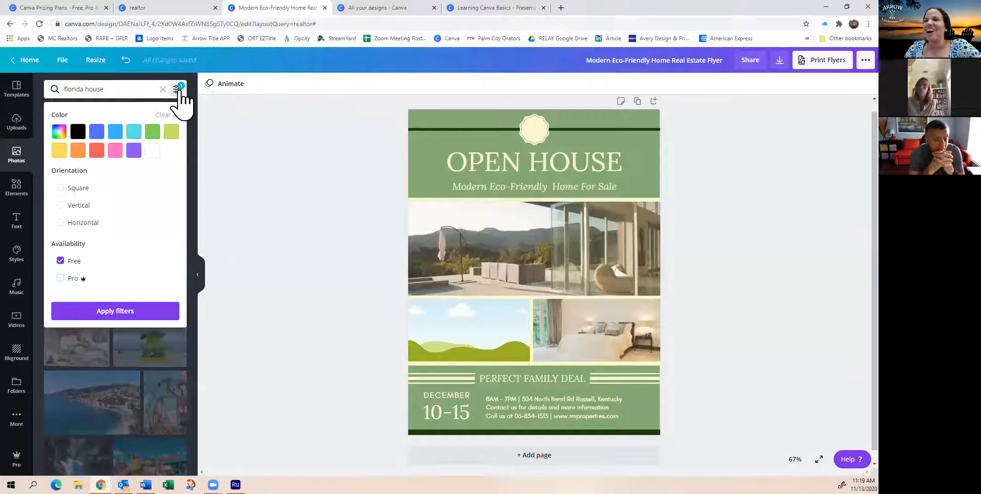
{"action": "left_click", "coordinate": [61, 260]}
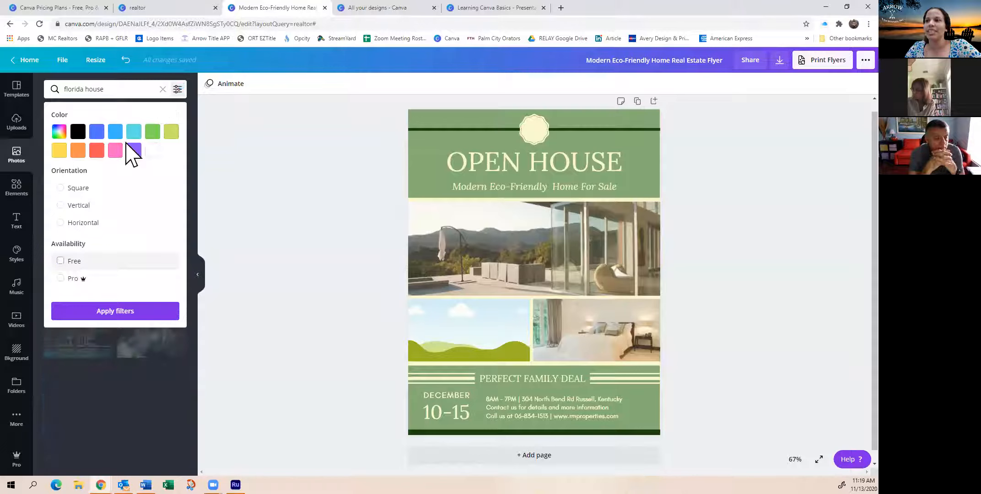
{"action": "left_click", "coordinate": [183, 93]}
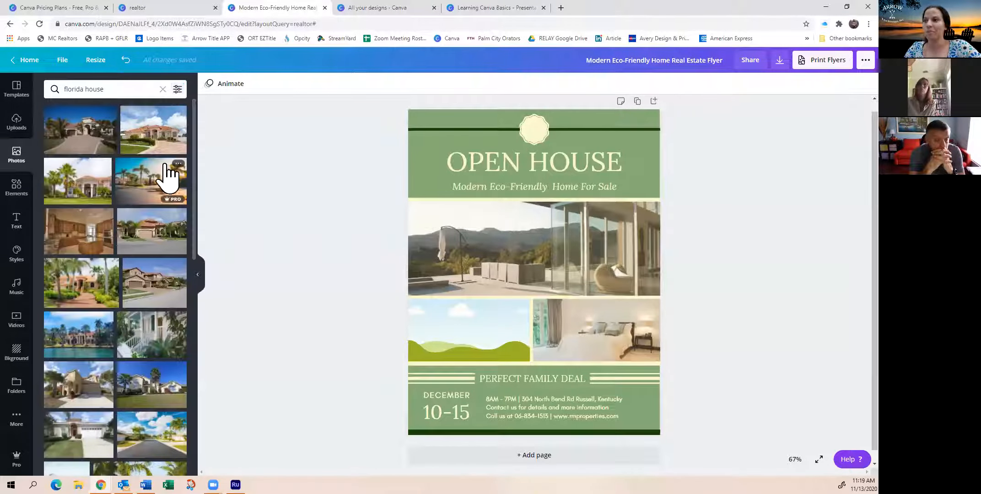
Fill the flyer's frames with florida house photos: the palm-lined street in the large one, two house fronts in the small ones below
{"action": "scroll", "coordinate": [142, 204], "scroll_direction": "down", "scroll_amount": 5}
{"action": "scroll", "coordinate": [142, 203], "scroll_direction": "up", "scroll_amount": 5}
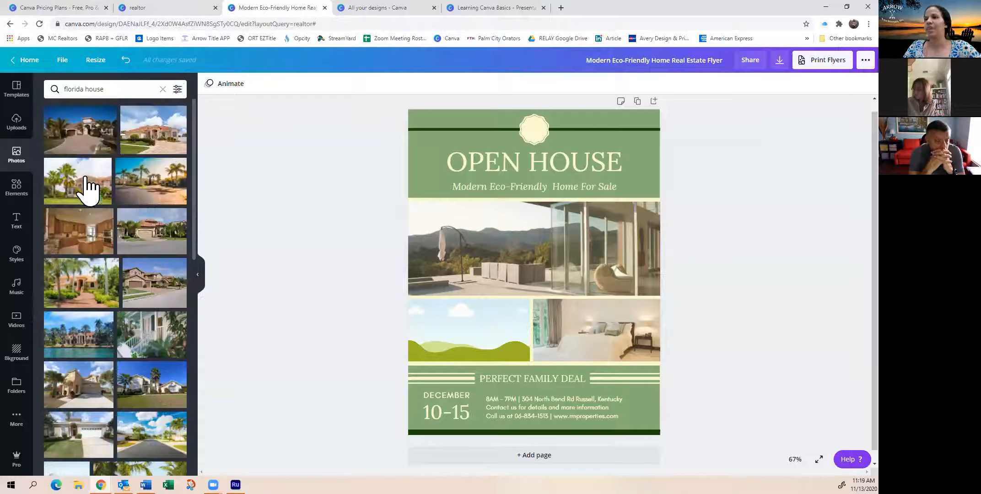
{"action": "left_click", "coordinate": [82, 130]}
{"action": "left_click_drag", "start_coordinate": [562, 271], "coordinate": [506, 330]}
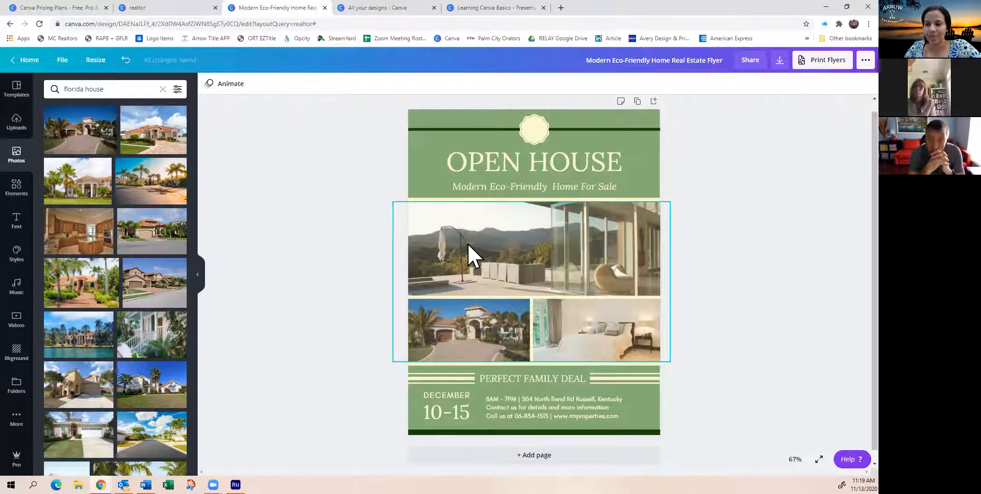
{"action": "left_click", "coordinate": [160, 192]}
{"action": "left_click_drag", "start_coordinate": [481, 257], "coordinate": [483, 251]}
{"action": "left_click_drag", "start_coordinate": [158, 293], "coordinate": [563, 342]}
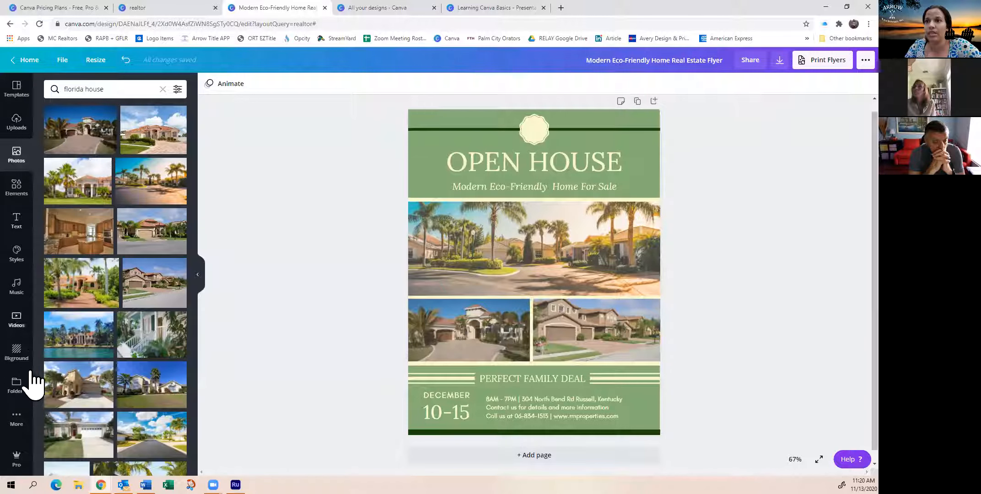
Browse the Elements library's categories, including lines, shapes, frames, stickers, charts, grids and gradients
{"action": "left_click", "coordinate": [18, 196]}
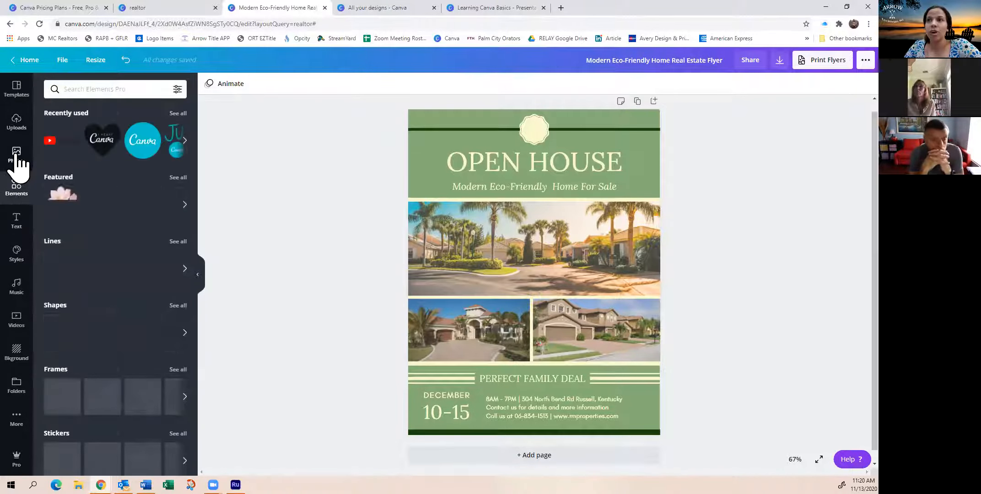
{"action": "left_click", "coordinate": [17, 158]}
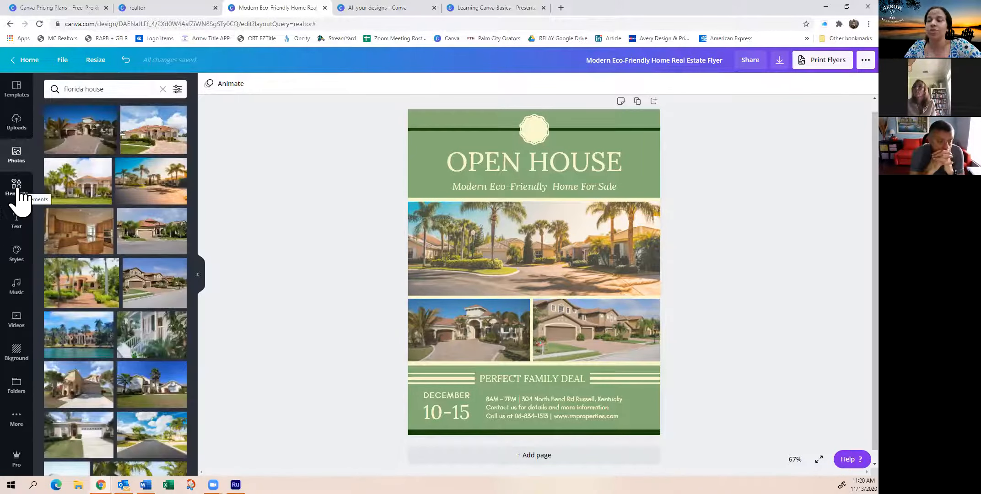
{"action": "left_click", "coordinate": [18, 197]}
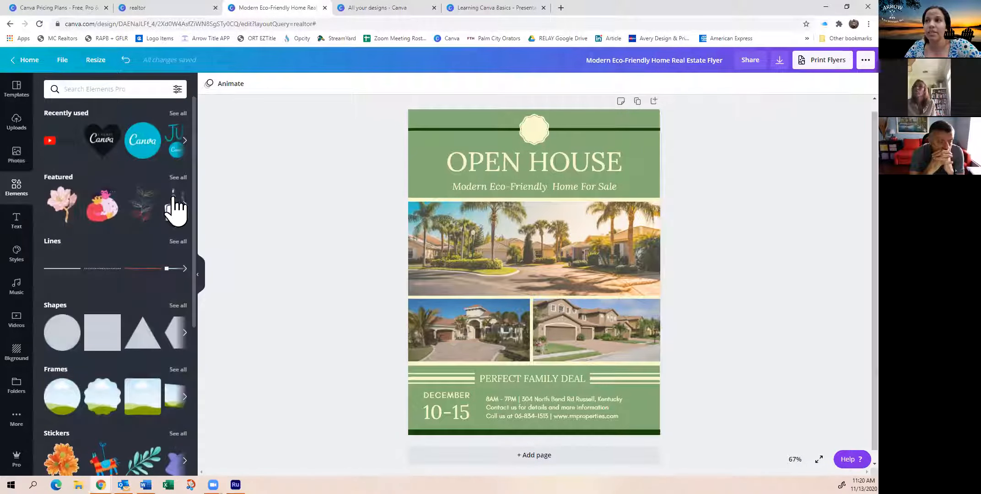
{"action": "scroll", "coordinate": [109, 343], "scroll_direction": "down", "scroll_amount": 3}
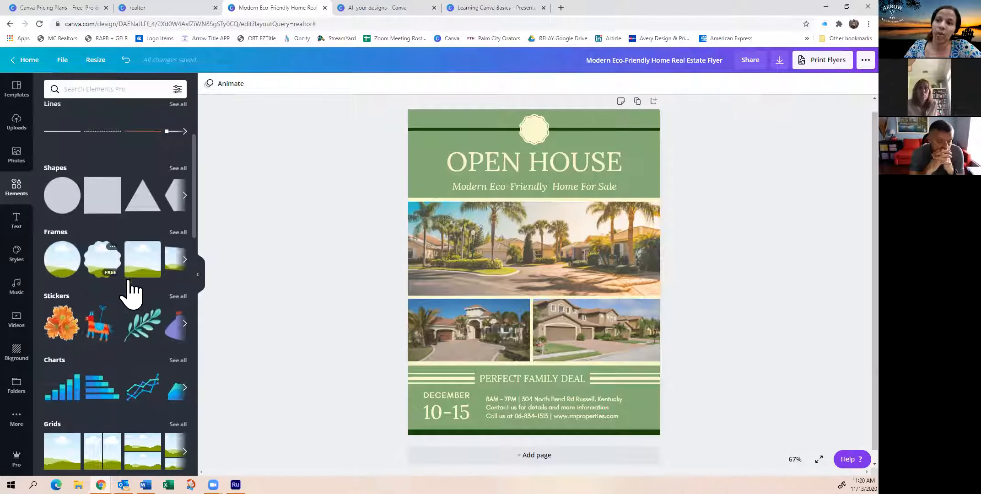
{"action": "scroll", "coordinate": [142, 365], "scroll_direction": "down", "scroll_amount": 6}
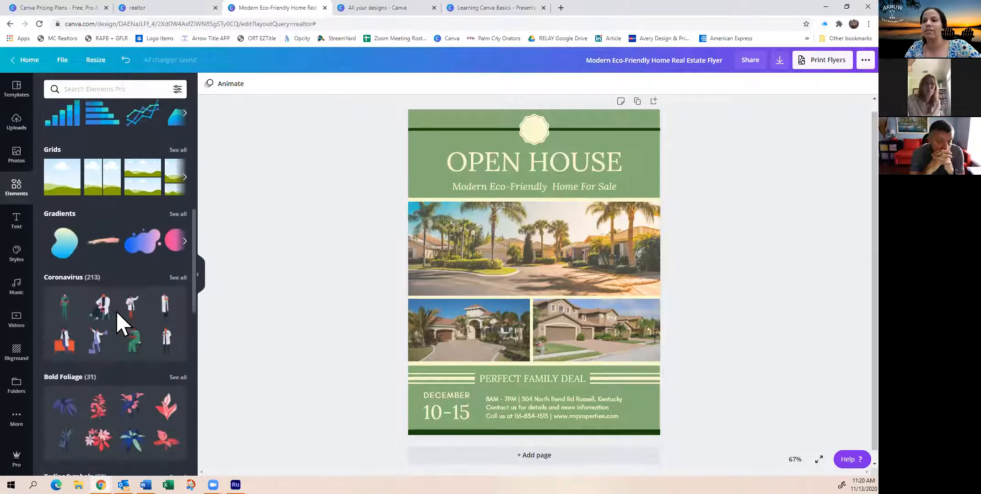
{"action": "scroll", "coordinate": [96, 259], "scroll_direction": "up", "scroll_amount": 9}
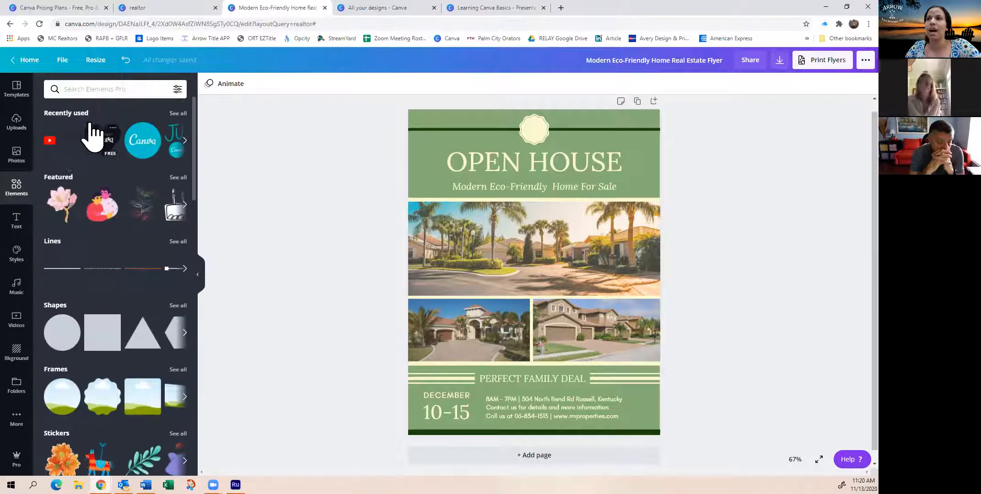
Search the elements for facebook logo and place the square blue Facebook icon over the flyer's subtitle and large photo
{"action": "left_click", "coordinate": [101, 94]}
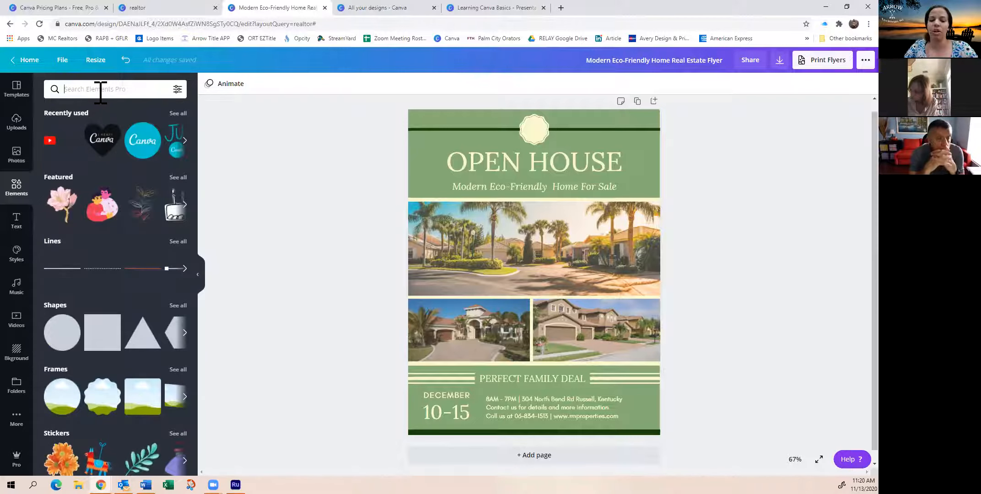
{"action": "type", "text": "facebook logo"}
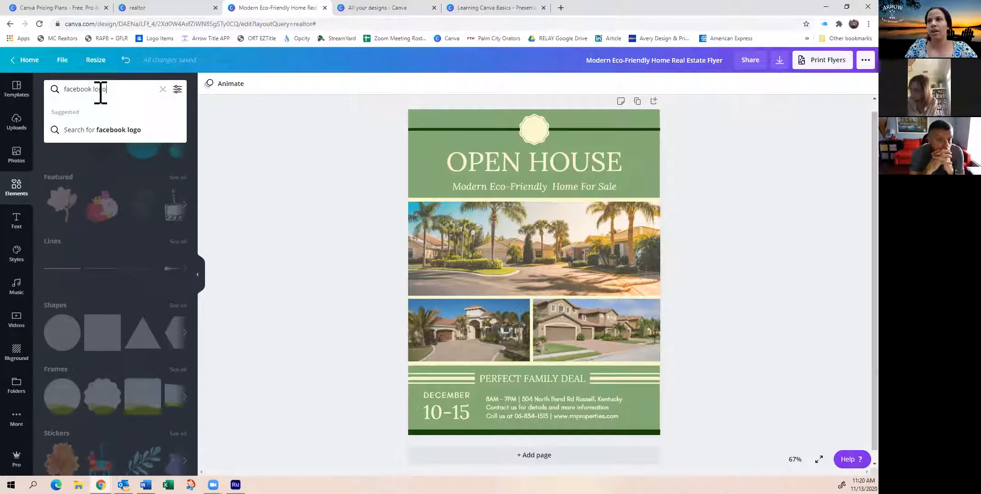
{"action": "key", "text": "Return"}
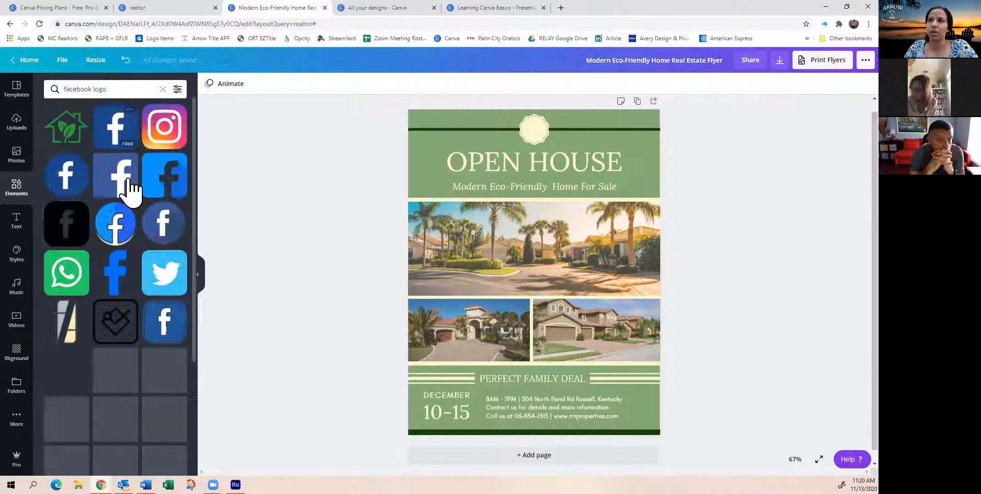
{"action": "scroll", "coordinate": [149, 372], "scroll_direction": "down", "scroll_amount": 2}
{"action": "scroll", "coordinate": [127, 343], "scroll_direction": "up", "scroll_amount": 2}
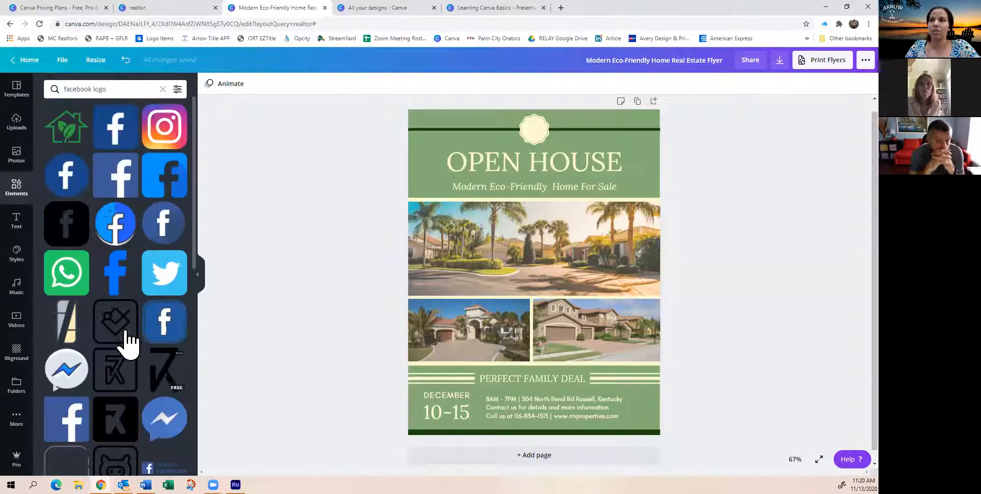
{"action": "left_click_drag", "start_coordinate": [120, 197], "coordinate": [498, 213]}
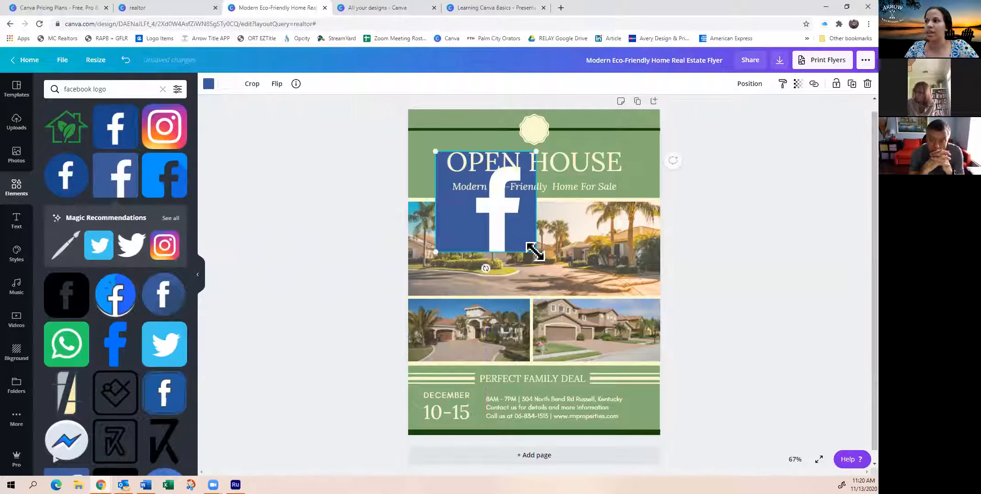
{"action": "left_click_drag", "start_coordinate": [513, 246], "coordinate": [521, 266]}
Replace the element search with monkey and browse the monkey graphics
{"action": "double_click", "coordinate": [120, 89]}
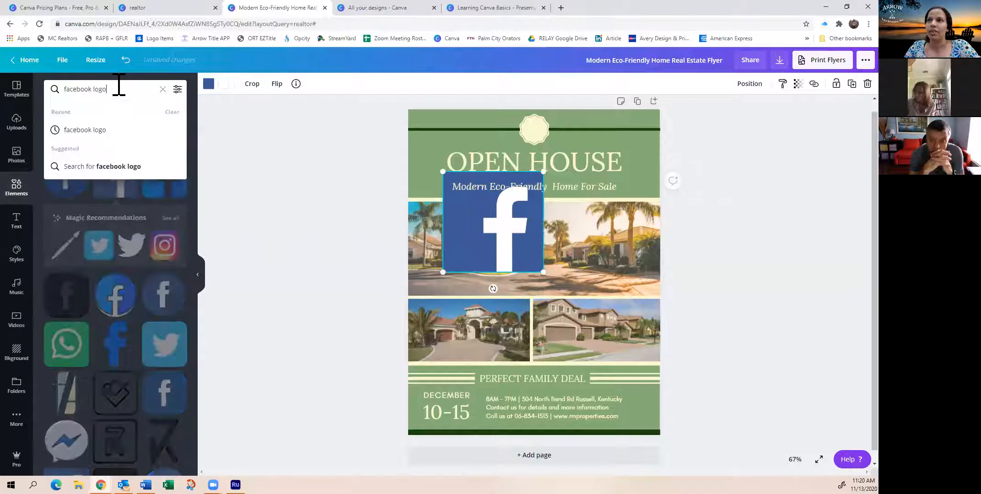
{"action": "key", "text": "BackSpace"}
{"action": "key", "text": "BackSpace"}
{"action": "key", "text": "BackSpace"}
{"action": "key", "text": "BackSpace"}
{"action": "key", "text": "BackSpace"}
{"action": "key", "text": "BackSpace"}
{"action": "type", "text": "mon"}
{"action": "type", "text": "key"}
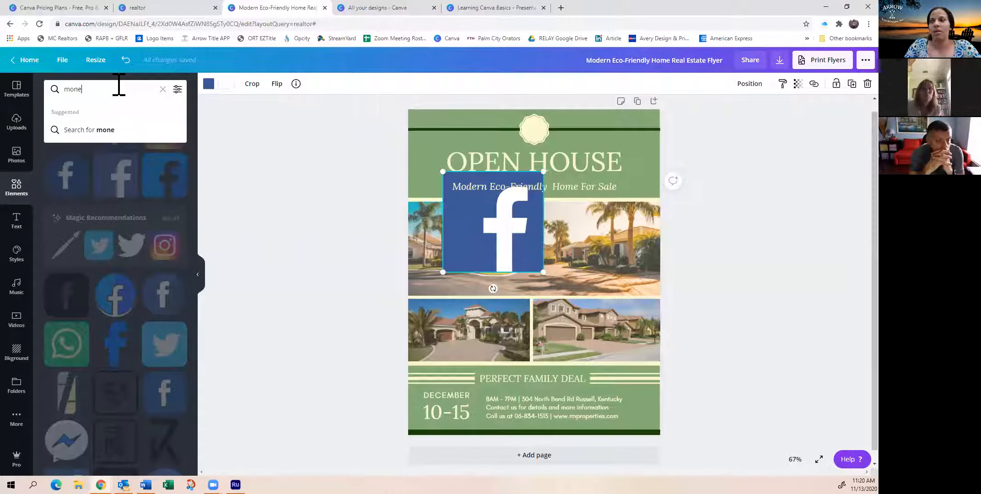
{"action": "key", "text": "Return"}
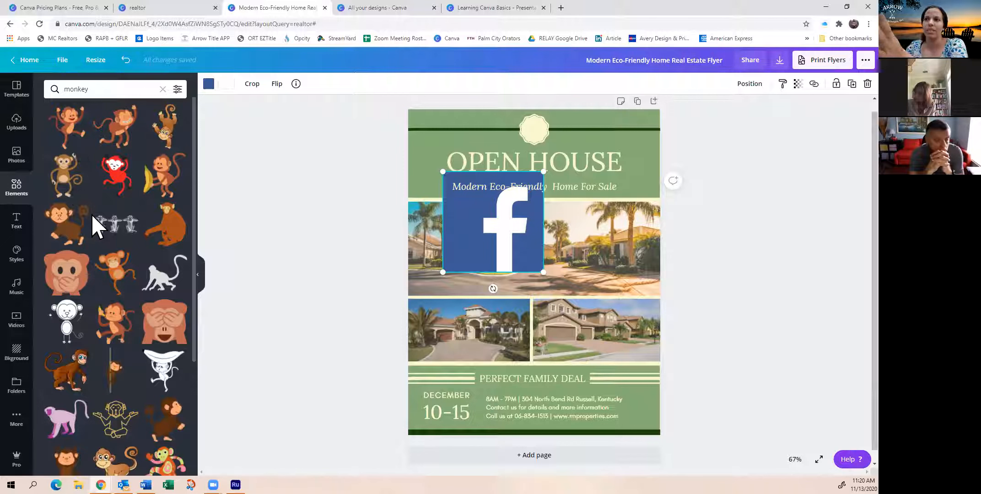
{"action": "scroll", "coordinate": [132, 274], "scroll_direction": "down", "scroll_amount": 5}
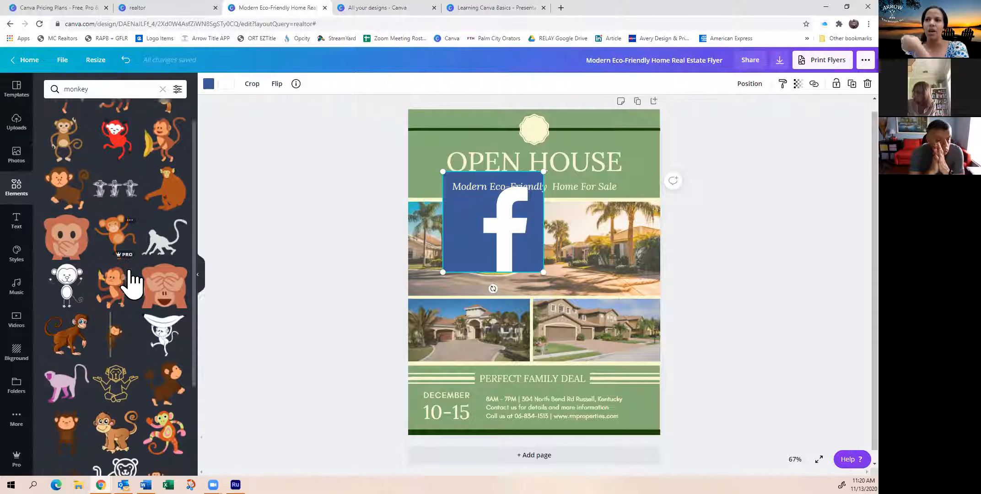
{"action": "scroll", "coordinate": [133, 284], "scroll_direction": "down", "scroll_amount": 1}
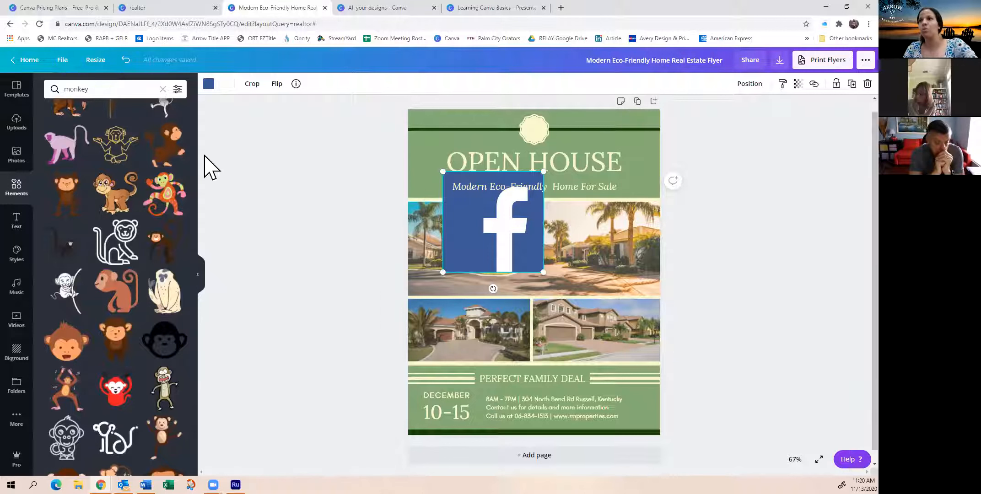
Shrink the Facebook icon to a small square and place it over the lower-right house photo
{"action": "scroll", "coordinate": [110, 170], "scroll_direction": "up", "scroll_amount": 6}
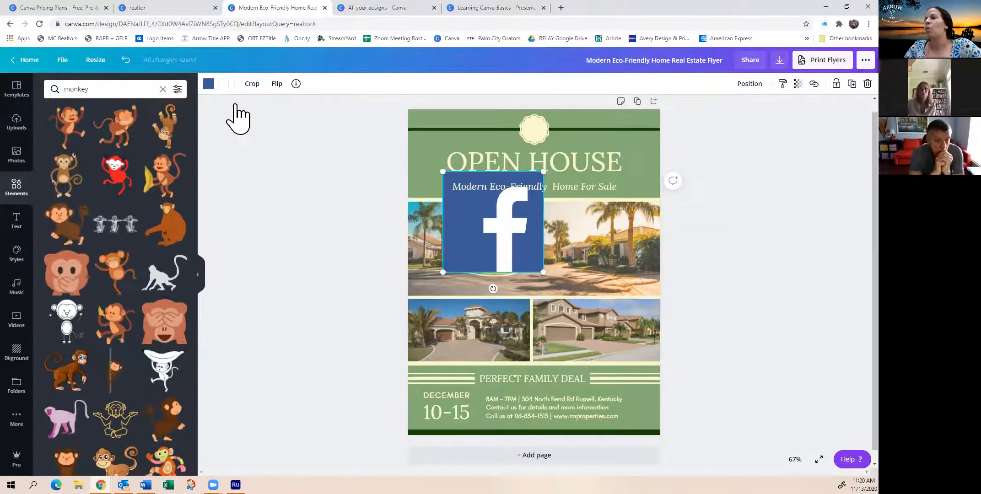
{"action": "left_click_drag", "start_coordinate": [488, 230], "coordinate": [470, 248]}
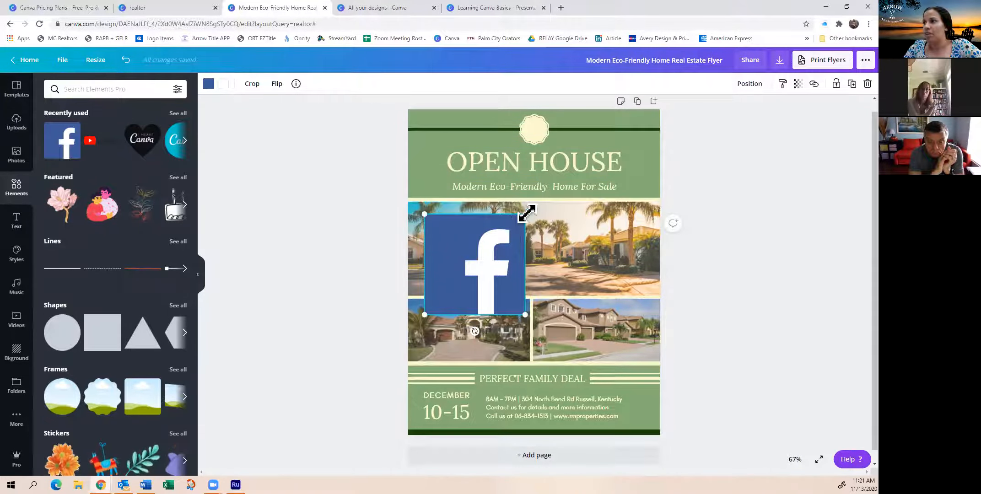
{"action": "left_click_drag", "start_coordinate": [526, 213], "coordinate": [562, 360]}
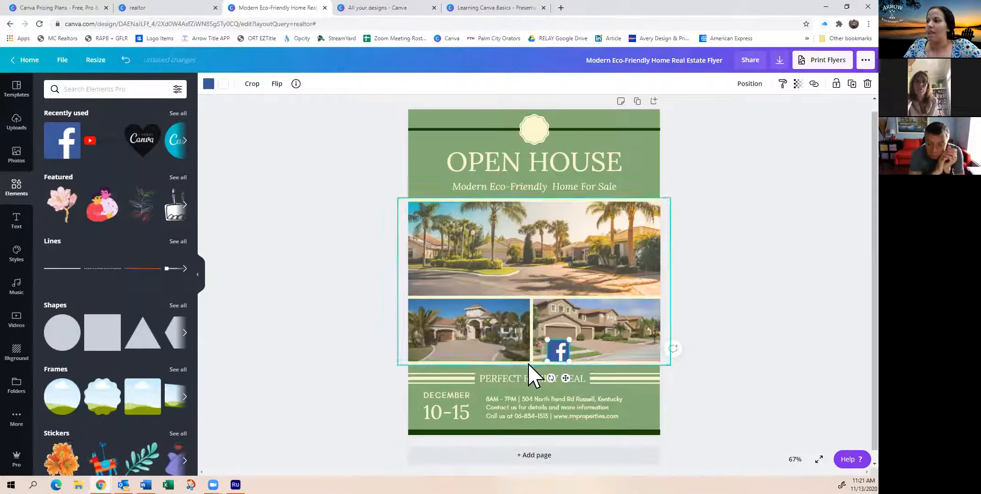
Delete the PERFECT FAMILY DEAL text and move the Facebook icon into its place between the stripes
{"action": "left_click", "coordinate": [515, 379]}
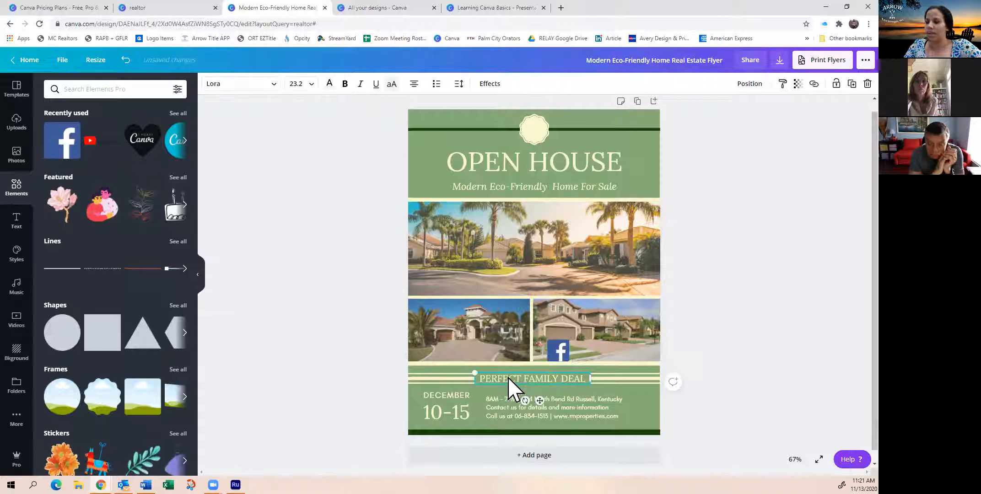
{"action": "key", "text": "Delete"}
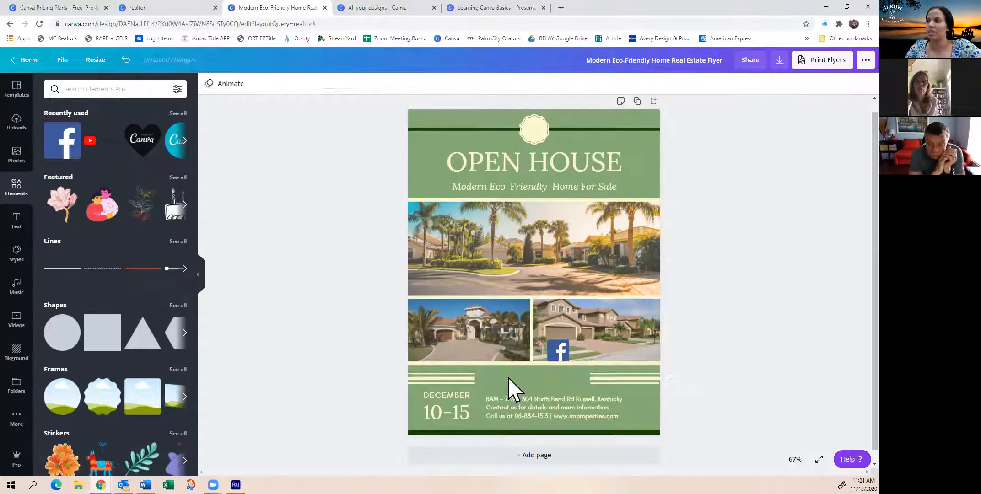
{"action": "left_click_drag", "start_coordinate": [561, 355], "coordinate": [490, 389]}
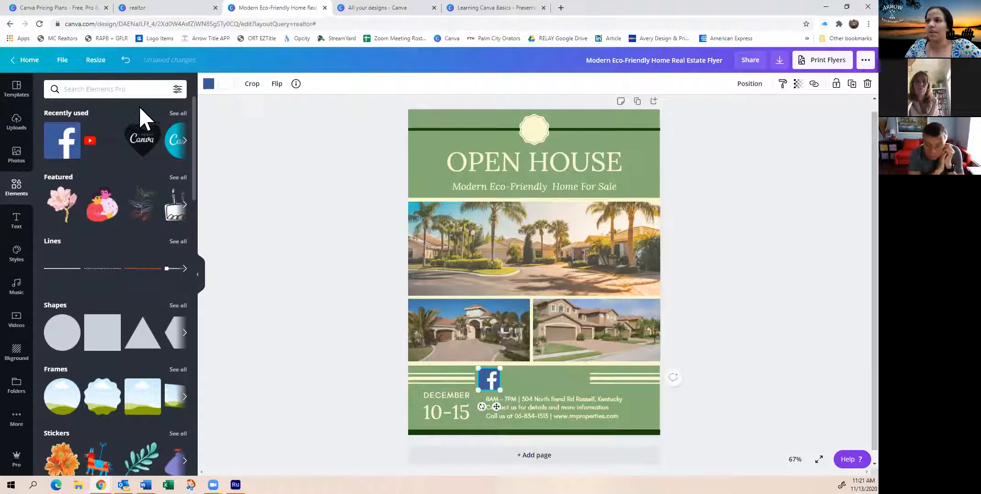
Add the recently used YouTube logo and place it beside the Facebook icon between the stripes
{"action": "left_click", "coordinate": [100, 140]}
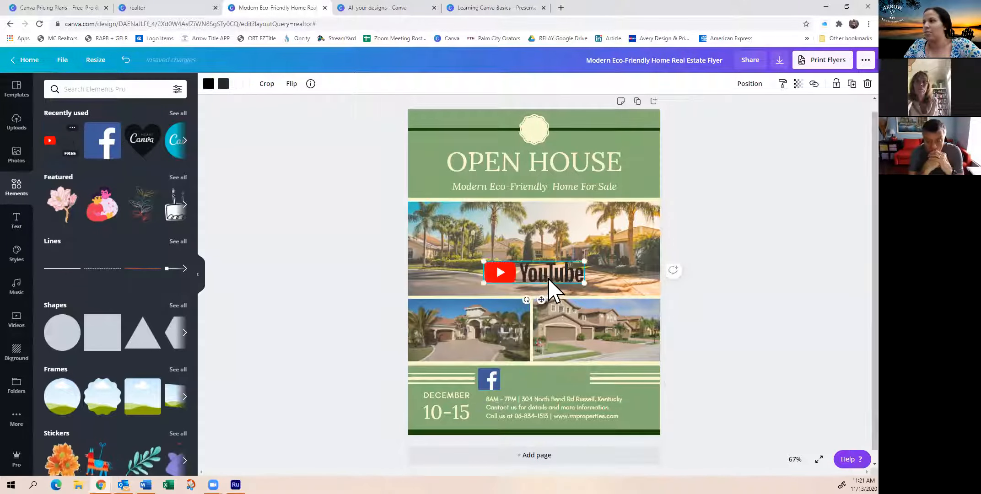
{"action": "left_click_drag", "start_coordinate": [562, 270], "coordinate": [553, 390]}
{"action": "left_click", "coordinate": [683, 361]}
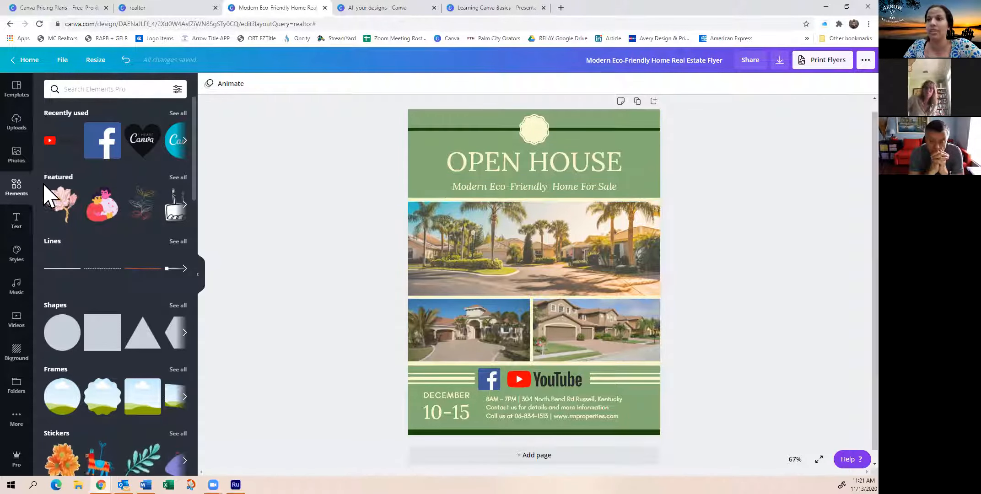
Bring up the text options and delete the flyer's OPEN HOUSE title
{"action": "left_click", "coordinate": [19, 226]}
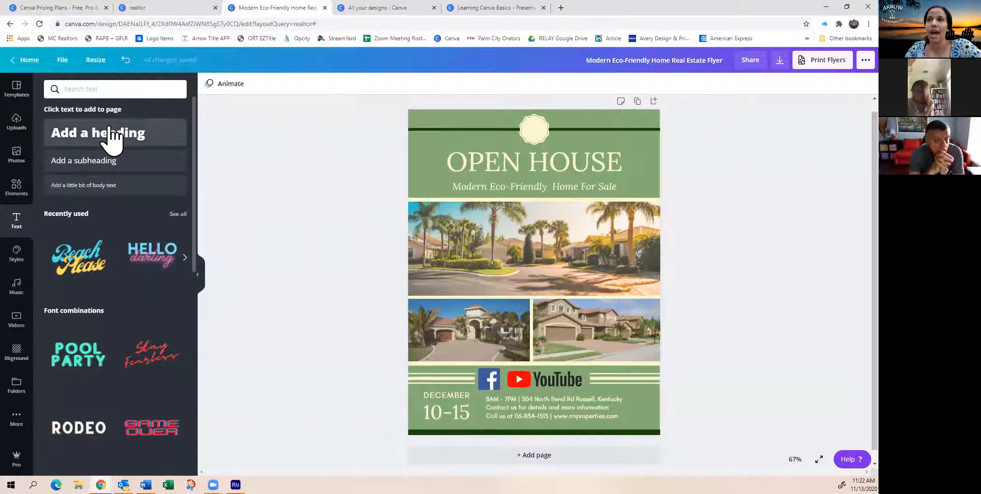
{"action": "left_click", "coordinate": [574, 173]}
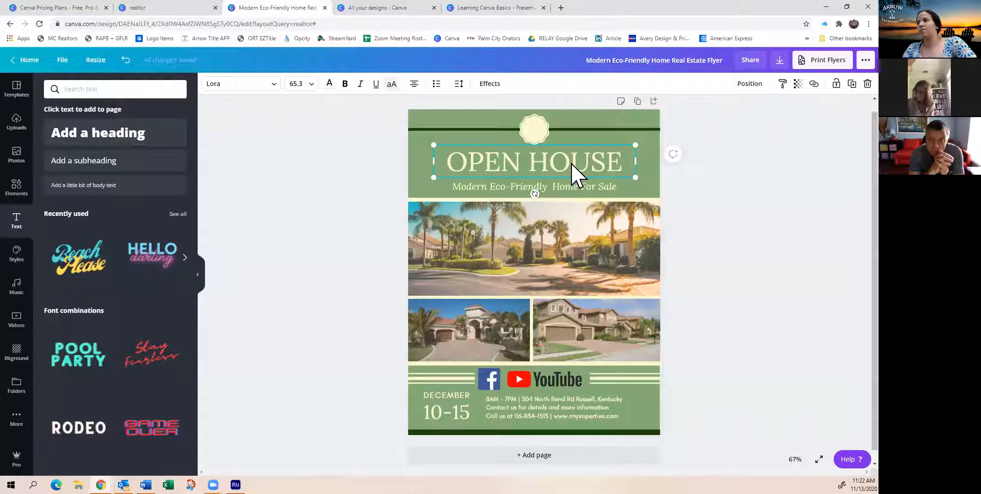
{"action": "key", "text": "Delete"}
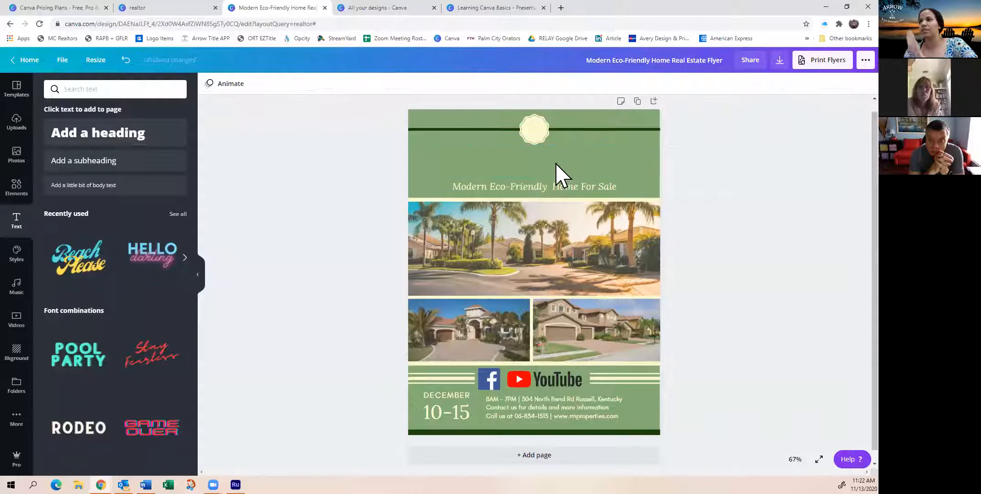
Add a new heading above the subtitle and change its text to Just SOLD
{"action": "left_click", "coordinate": [114, 137]}
{"action": "left_click", "coordinate": [549, 265]}
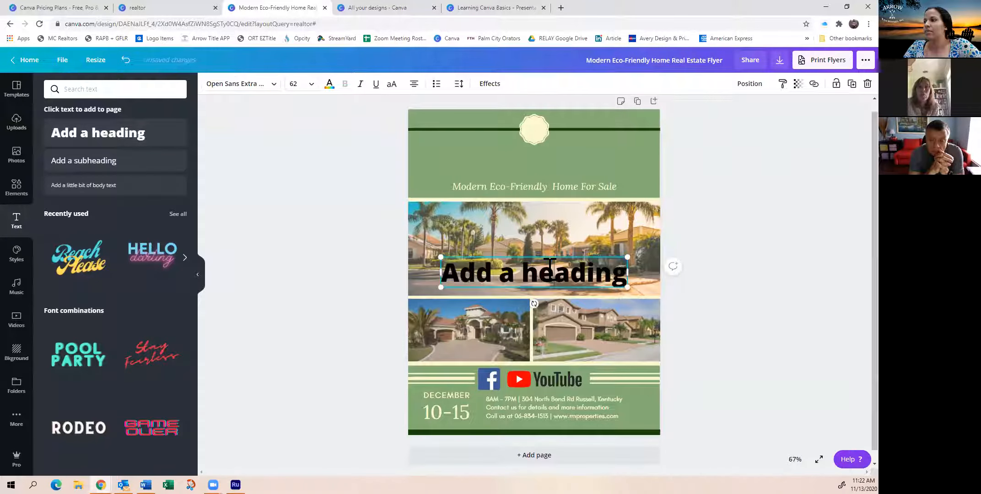
{"action": "left_click_drag", "start_coordinate": [553, 256], "coordinate": [552, 142]}
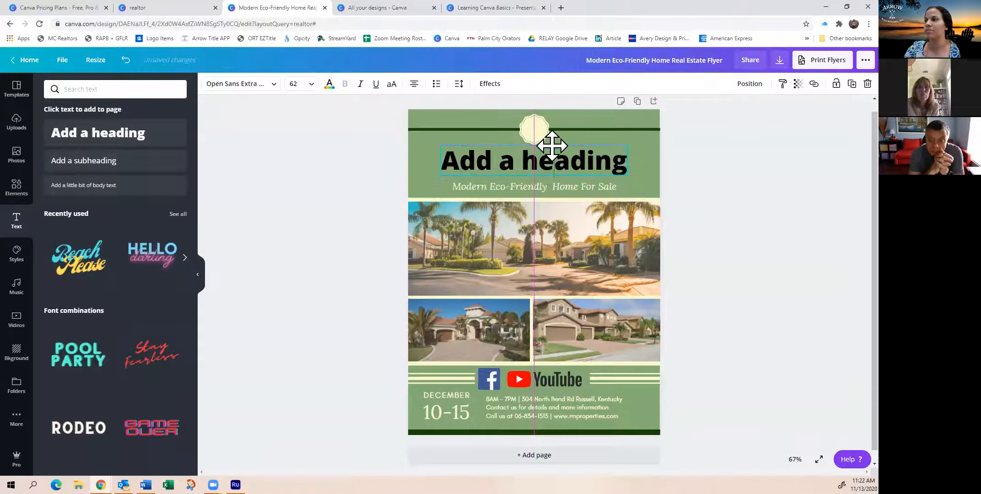
{"action": "triple_click", "coordinate": [545, 158]}
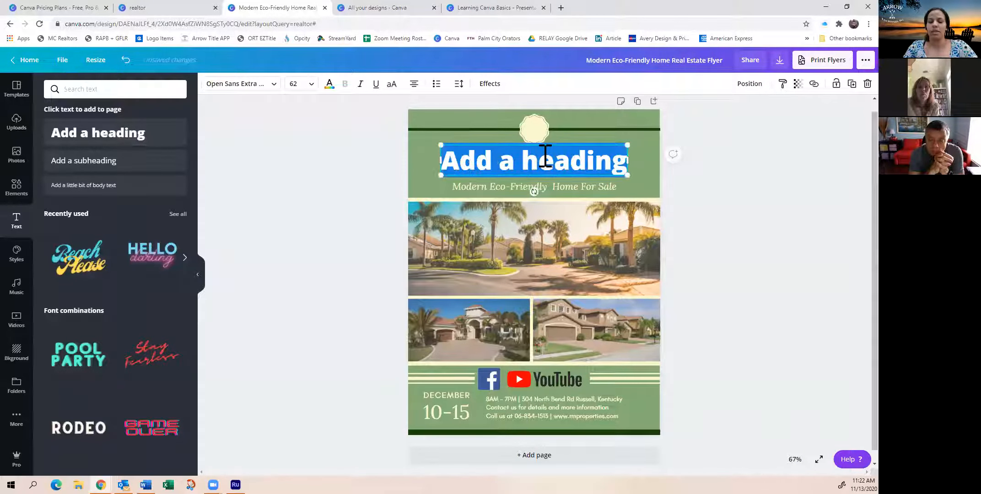
{"action": "type", "text": "Jusy"}
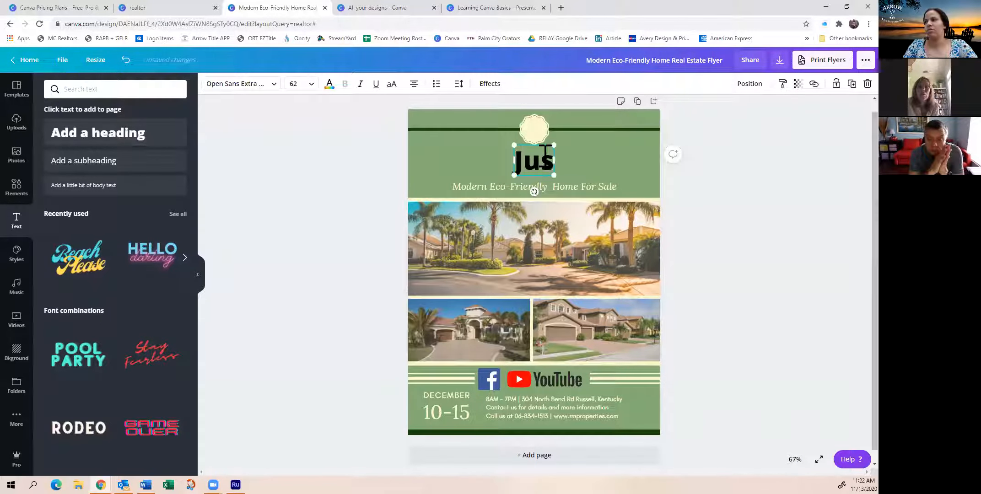
{"action": "key", "text": "BackSpace"}
{"action": "type", "text": "t SOLD"}
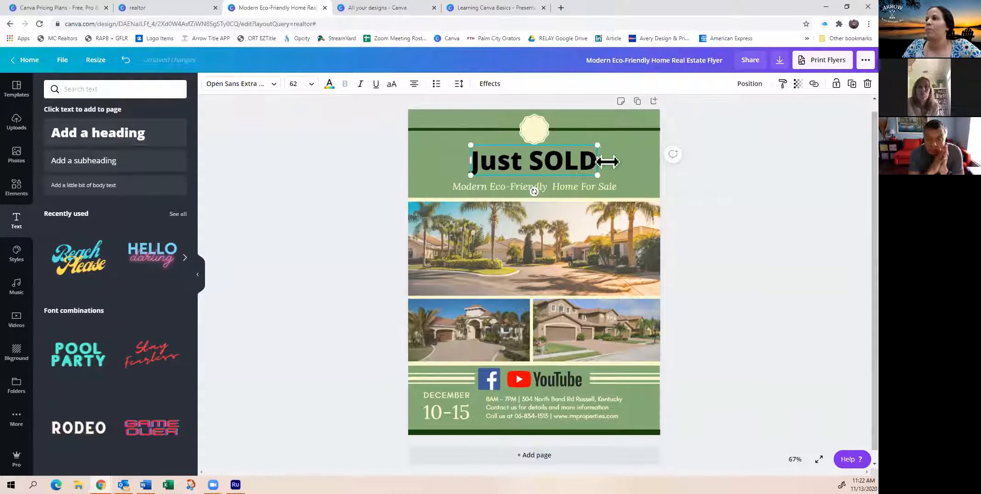
{"action": "left_click", "coordinate": [618, 162]}
Look through the scary fonts, clear that font search and set the Just SOLD heading's font to Redressed
{"action": "left_click", "coordinate": [531, 167]}
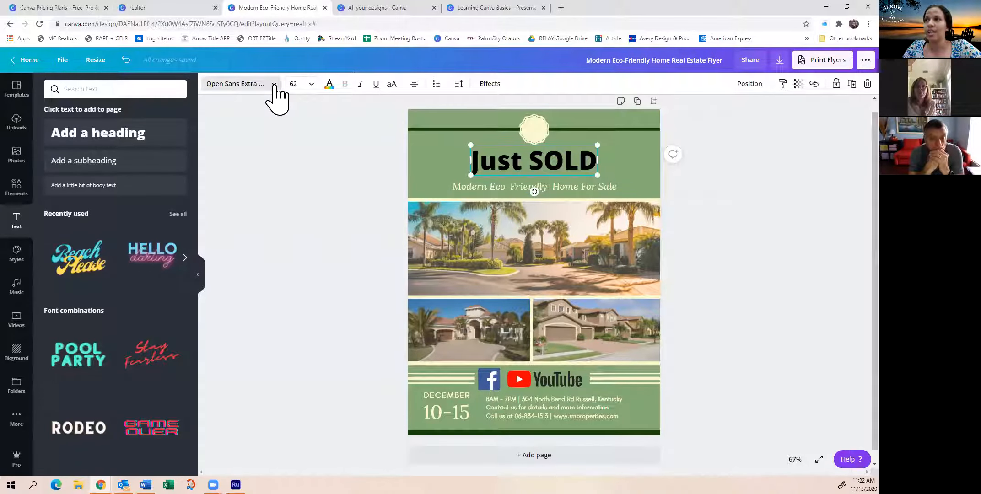
{"action": "left_click", "coordinate": [273, 84]}
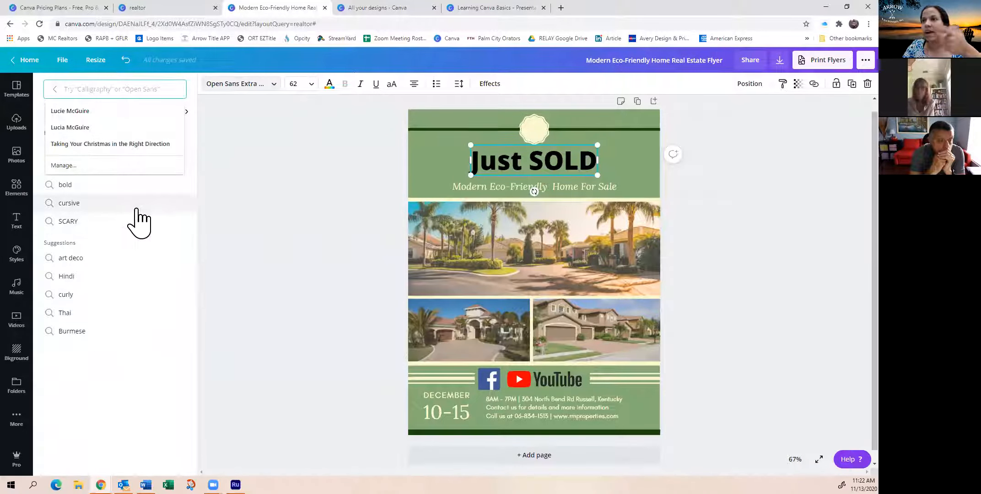
{"action": "left_click", "coordinate": [69, 223]}
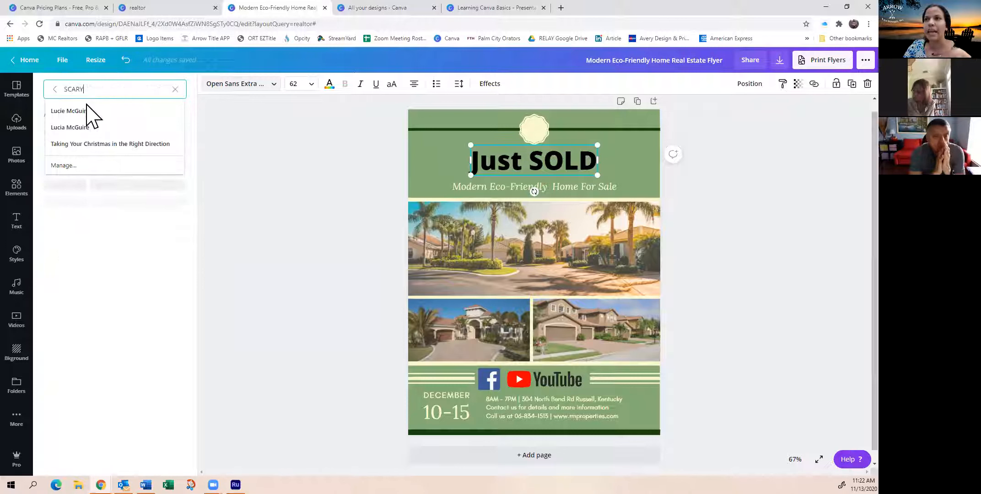
{"action": "left_click", "coordinate": [174, 89]}
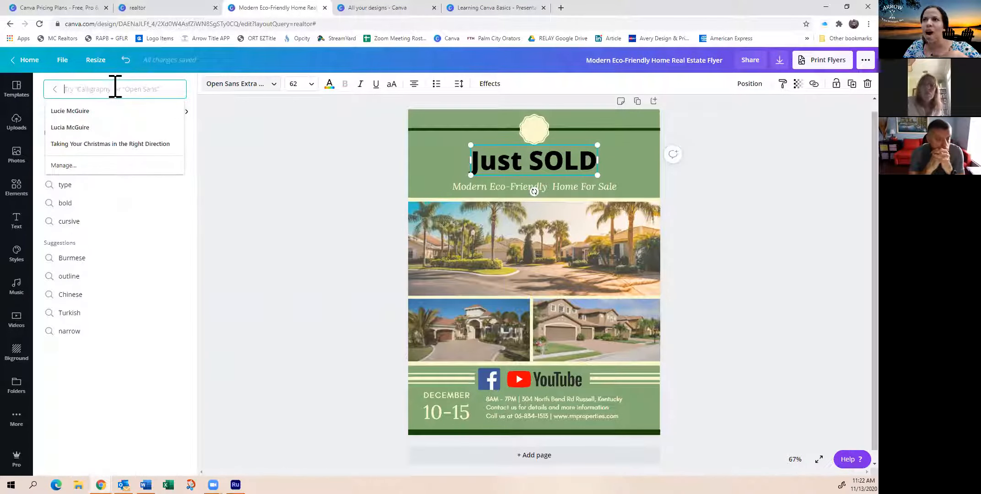
{"action": "left_click", "coordinate": [54, 89]}
{"action": "left_click", "coordinate": [193, 88]}
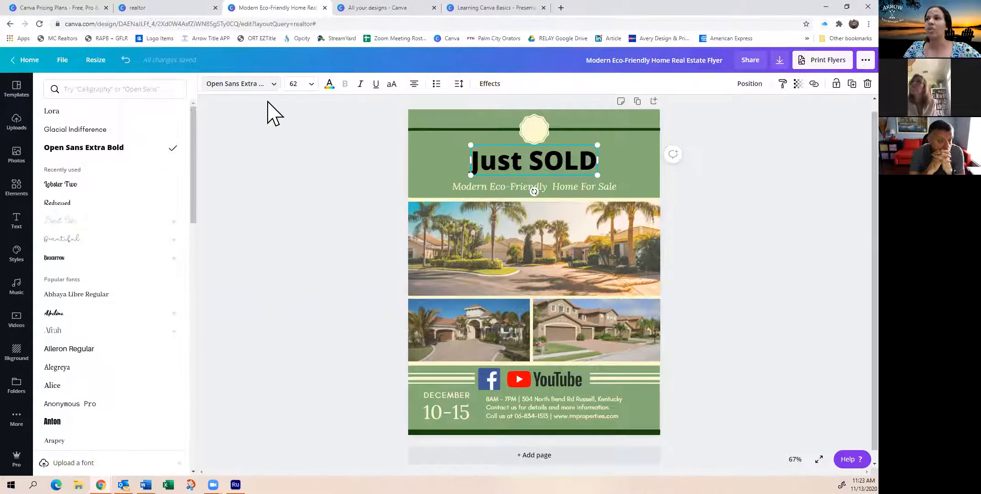
{"action": "left_click", "coordinate": [116, 203]}
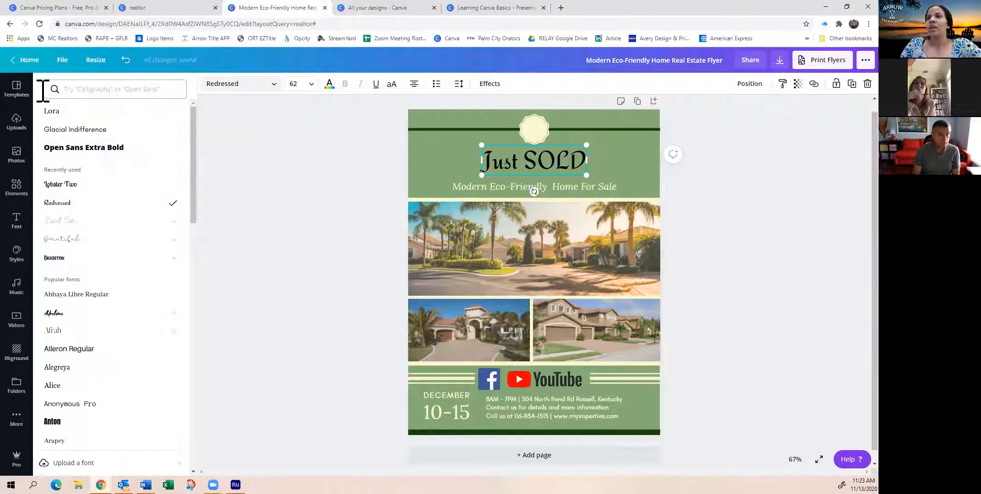
Browse the ready-made font combinations and delete the Just SOLD heading from the flyer
{"action": "left_click", "coordinate": [19, 225]}
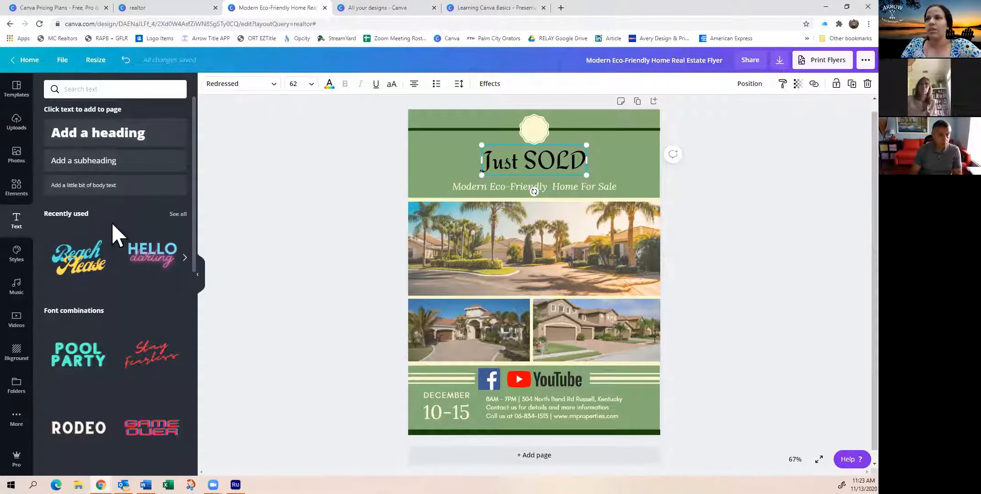
{"action": "scroll", "coordinate": [111, 220], "scroll_direction": "down", "scroll_amount": 1}
{"action": "scroll", "coordinate": [111, 220], "scroll_direction": "down", "scroll_amount": 2}
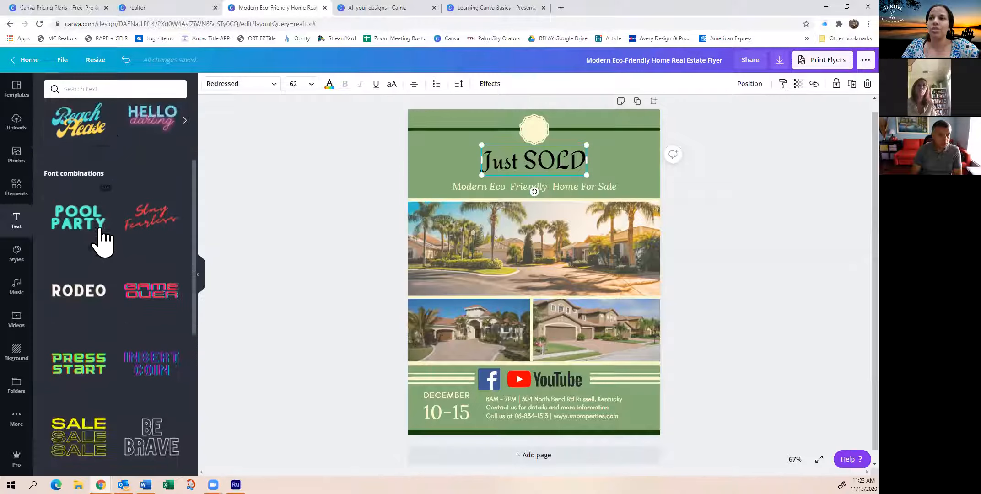
{"action": "scroll", "coordinate": [104, 432], "scroll_direction": "down", "scroll_amount": 6}
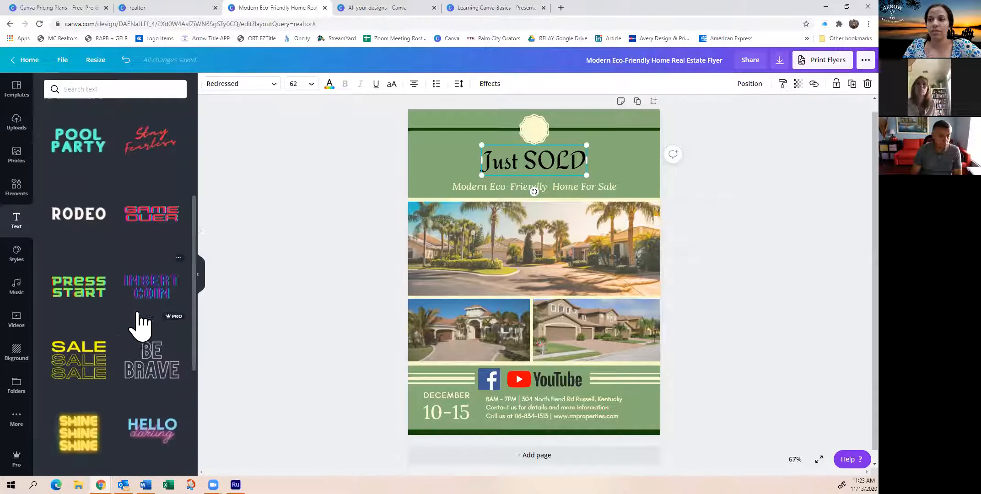
{"action": "scroll", "coordinate": [171, 343], "scroll_direction": "down", "scroll_amount": 3}
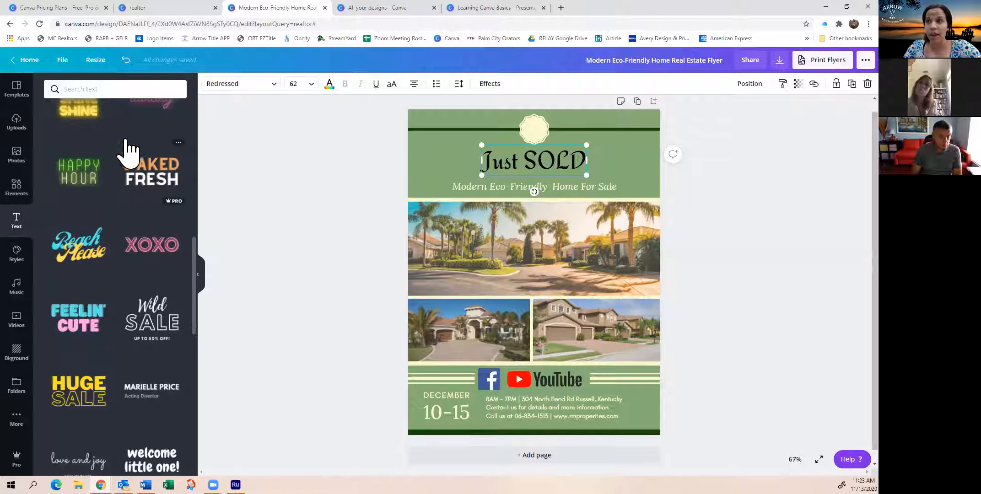
{"action": "key", "text": "BackSpace"}
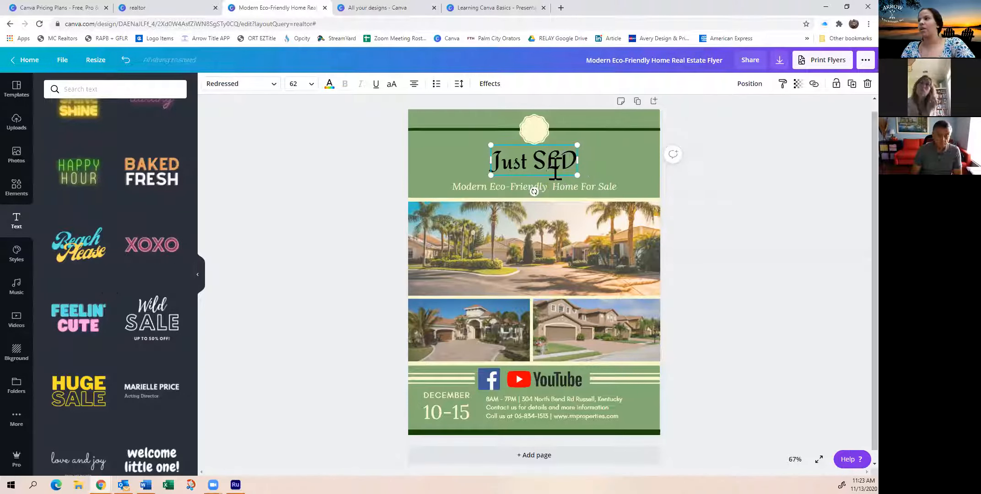
{"action": "key", "text": "Delete"}
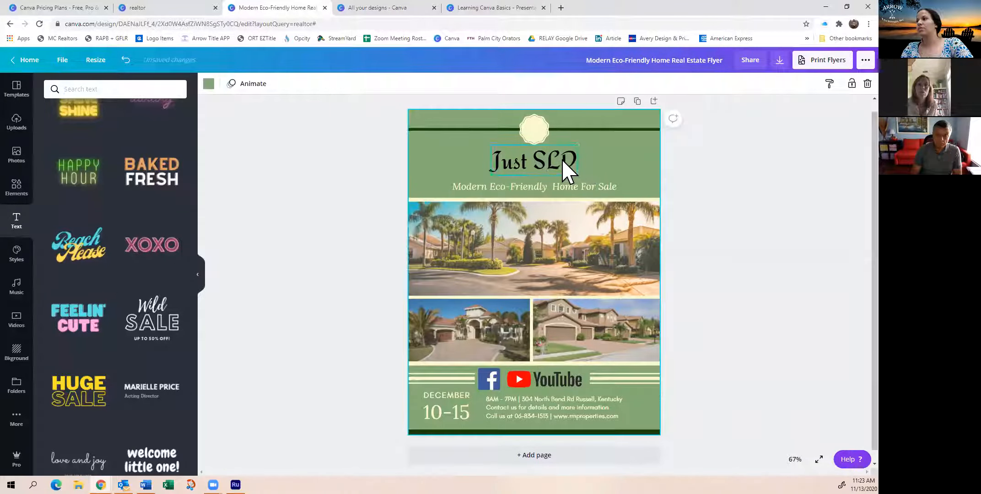
Try the HELLO darling font combination over the photos, then delete both of its text parts
{"action": "scroll", "coordinate": [131, 210], "scroll_direction": "up", "scroll_amount": 3}
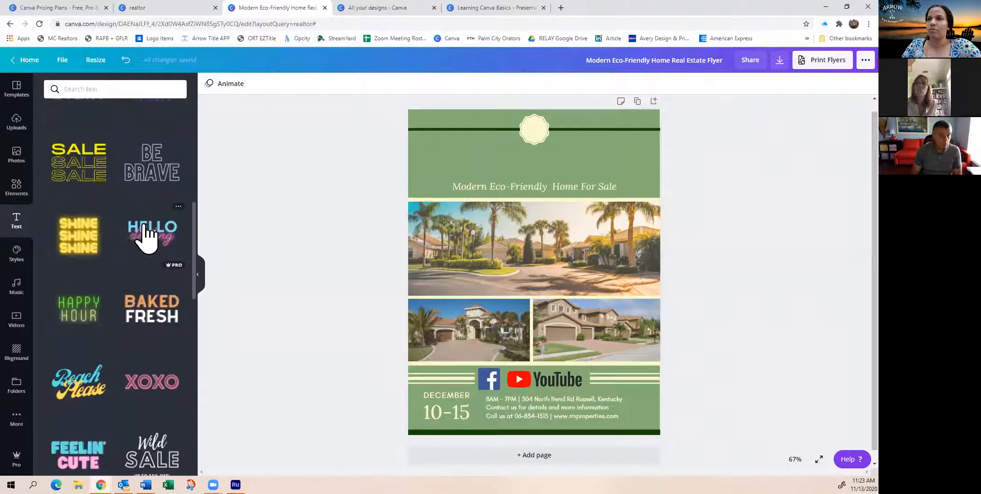
{"action": "left_click", "coordinate": [150, 231]}
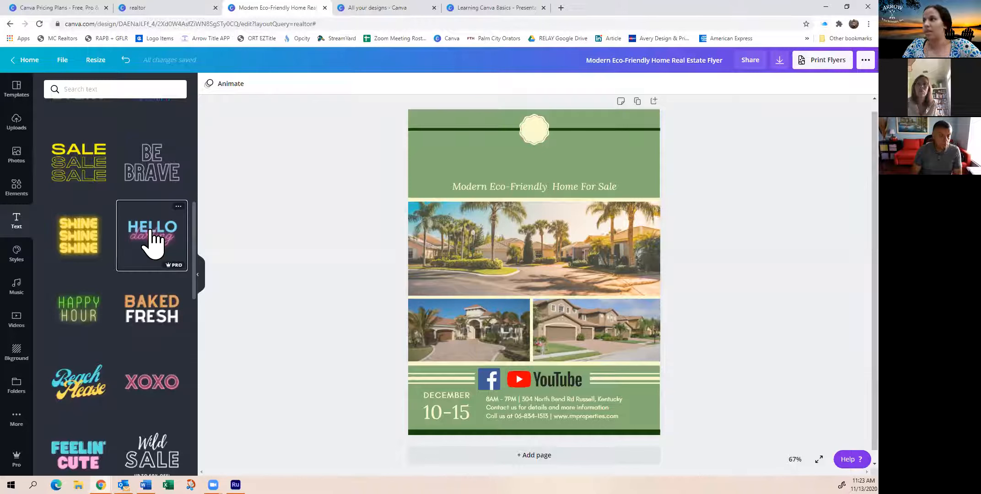
{"action": "left_click", "coordinate": [163, 246]}
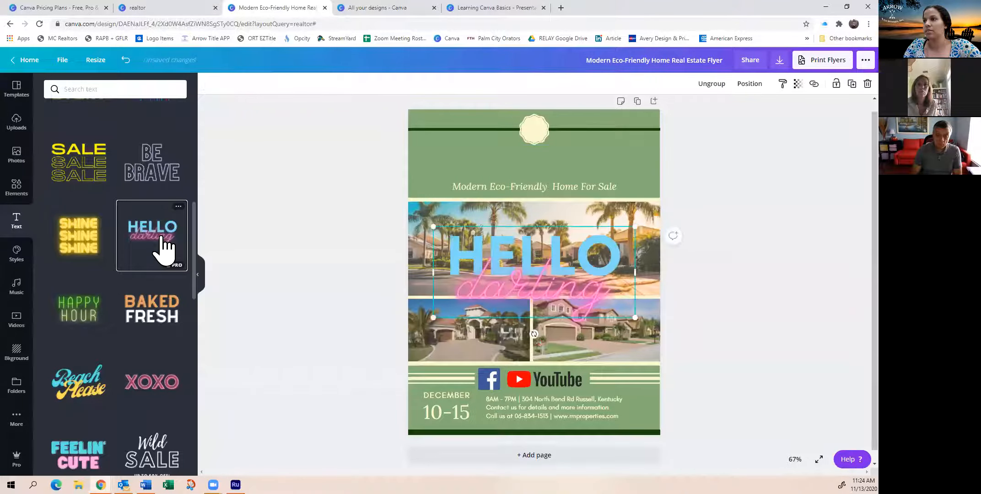
{"action": "left_click_drag", "start_coordinate": [548, 281], "coordinate": [542, 246]}
{"action": "key", "text": "Delete"}
{"action": "left_click", "coordinate": [559, 253]}
{"action": "key", "text": "Delete"}
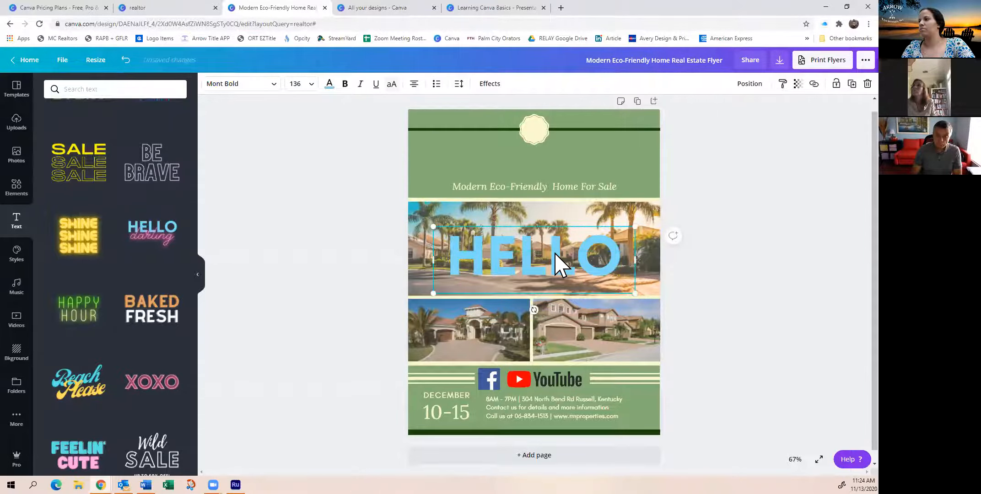
{"action": "key", "text": "Delete"}
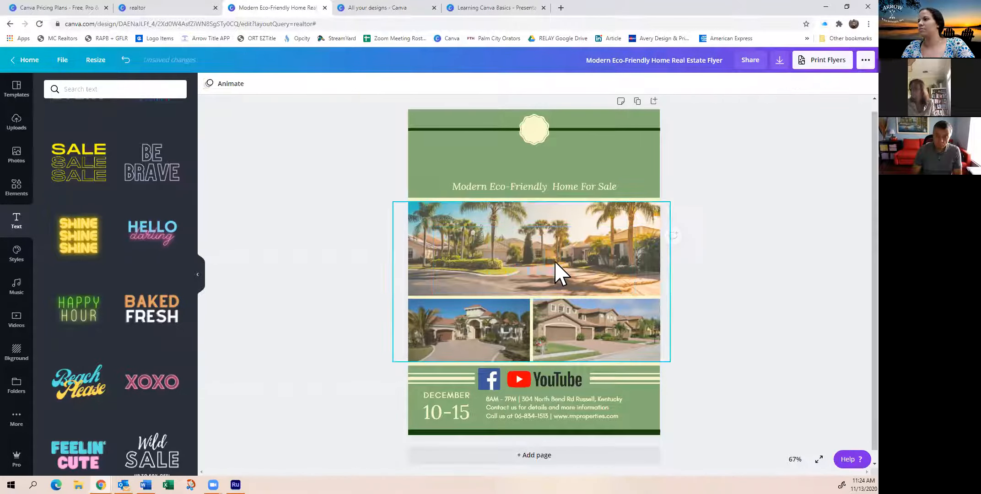
Delete the Modern Eco-Friendly Home For Sale subtitle and add the HELLO darling font combination to the flyer
{"action": "left_click_drag", "start_coordinate": [504, 182], "coordinate": [504, 188]}
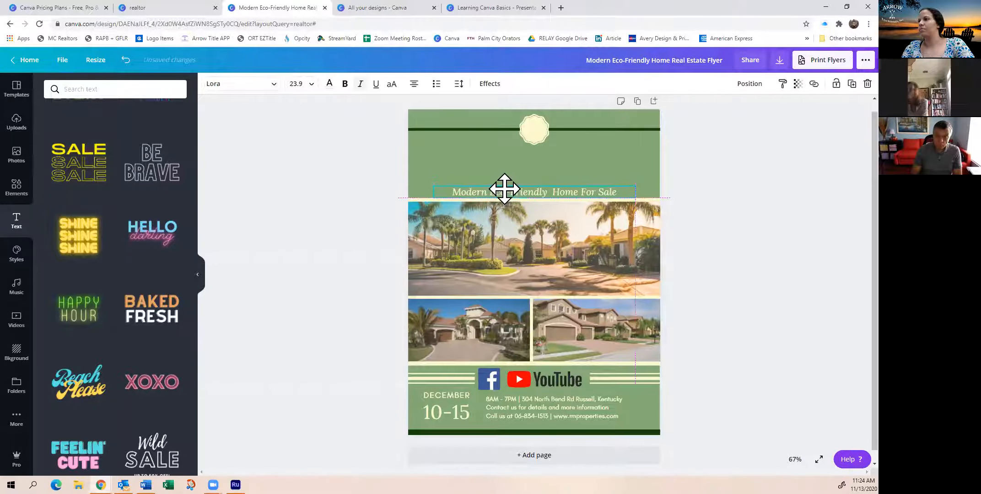
{"action": "key", "text": "Delete"}
{"action": "left_click", "coordinate": [149, 238]}
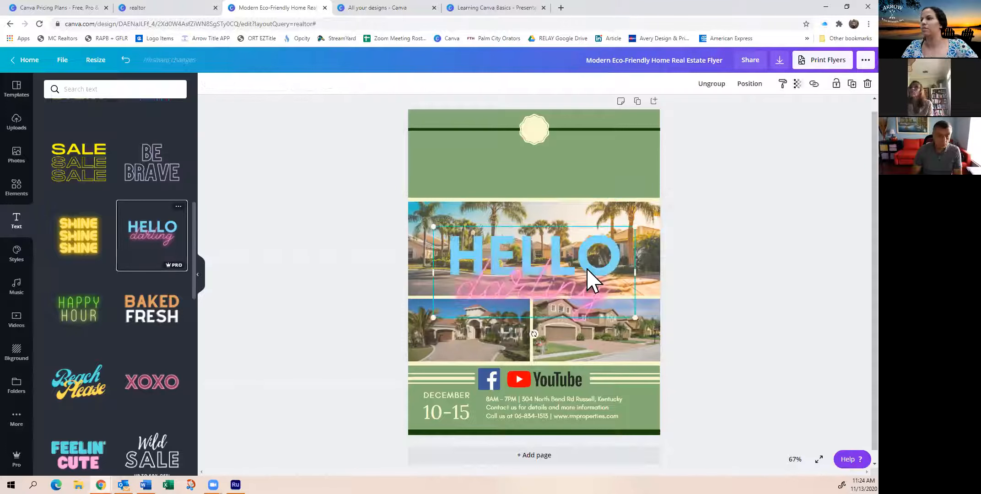
Move the HELLO darling font combination into the flyer's green header and shrink it to a text size of 108
{"action": "left_click_drag", "start_coordinate": [534, 278], "coordinate": [534, 168]}
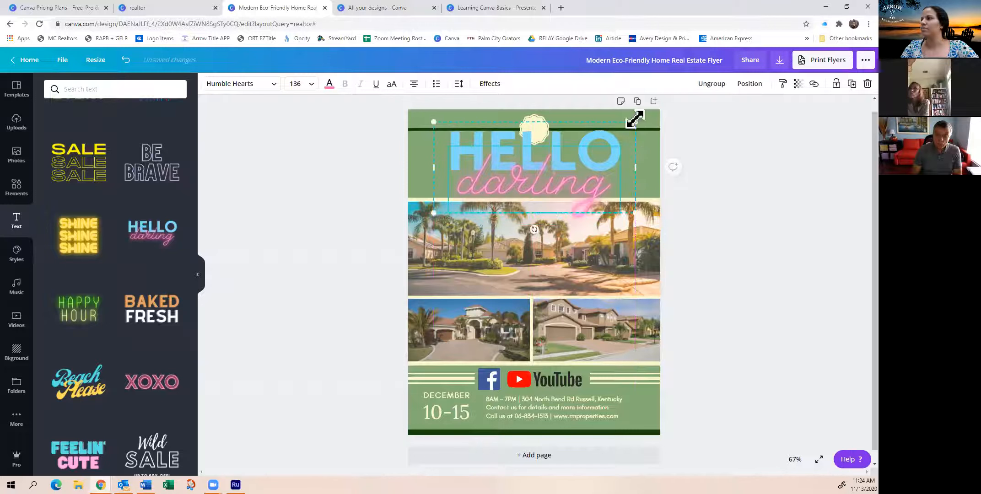
{"action": "left_click_drag", "start_coordinate": [635, 120], "coordinate": [595, 140]}
{"action": "left_click_drag", "start_coordinate": [538, 186], "coordinate": [563, 178]}
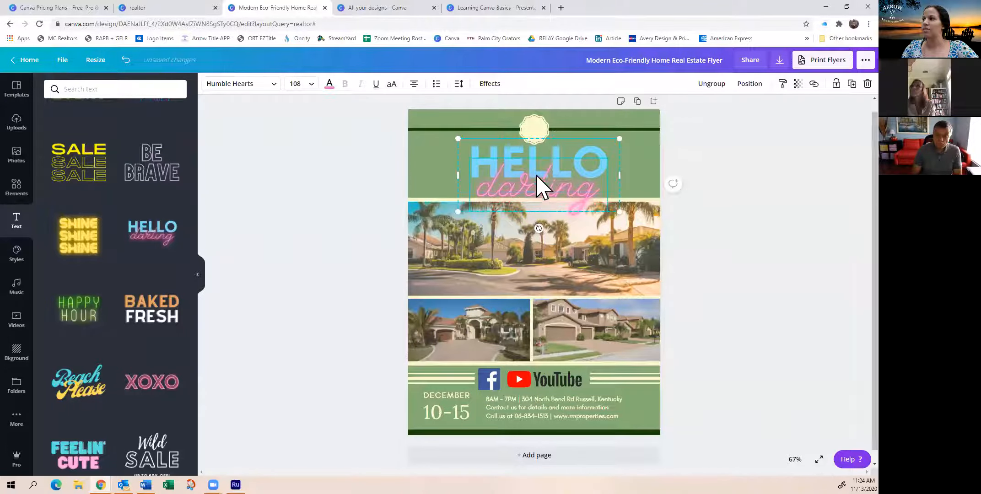
Replace HELLO with JUST and darling with sold in the header's font combination
{"action": "double_click", "coordinate": [544, 150]}
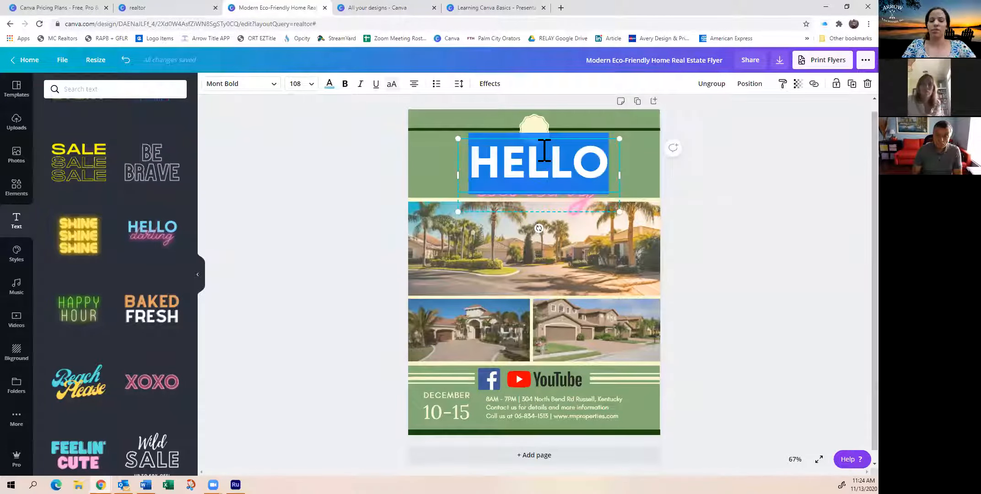
{"action": "type", "text": "JUST"}
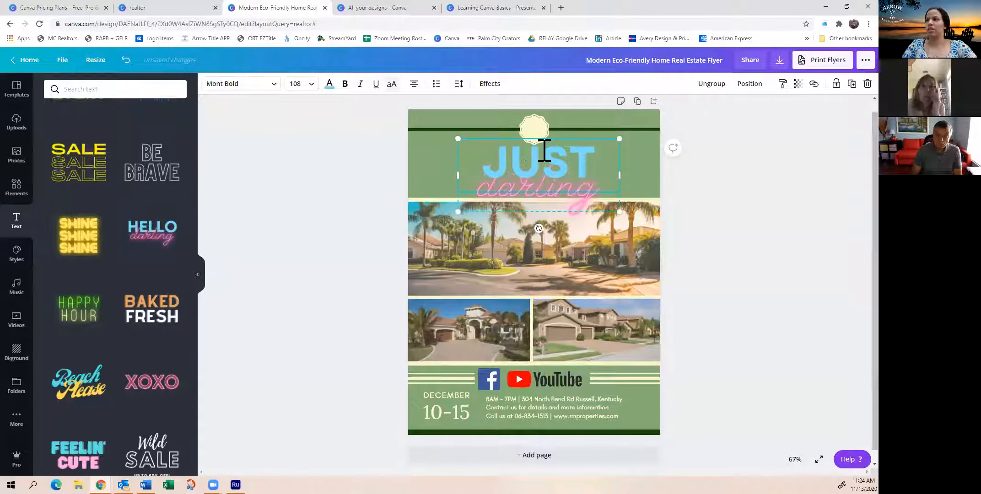
{"action": "left_click", "coordinate": [532, 201]}
{"action": "double_click", "coordinate": [533, 201]}
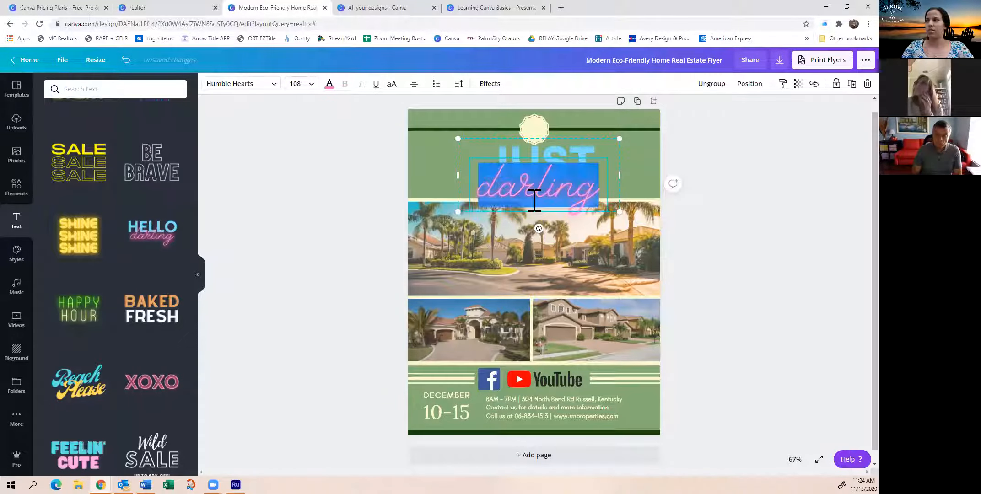
{"action": "type", "text": "sold"}
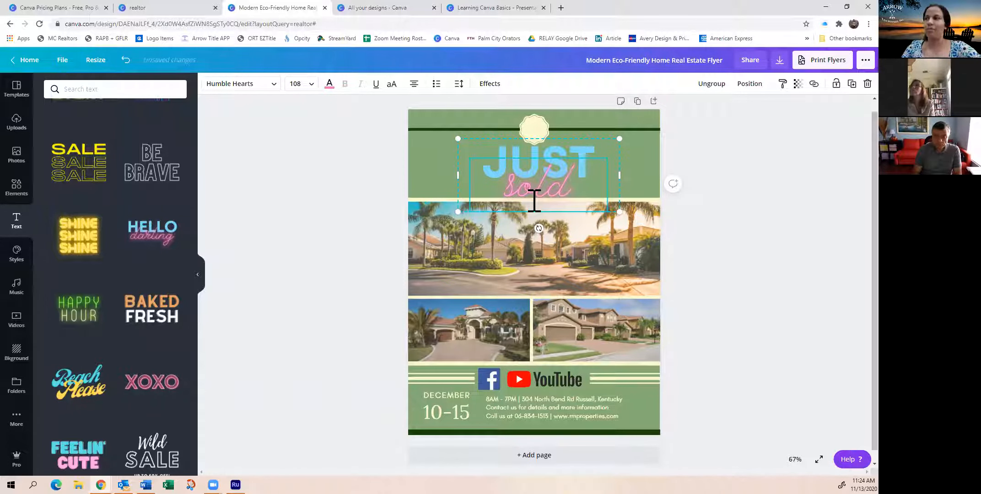
{"action": "left_click", "coordinate": [731, 219]}
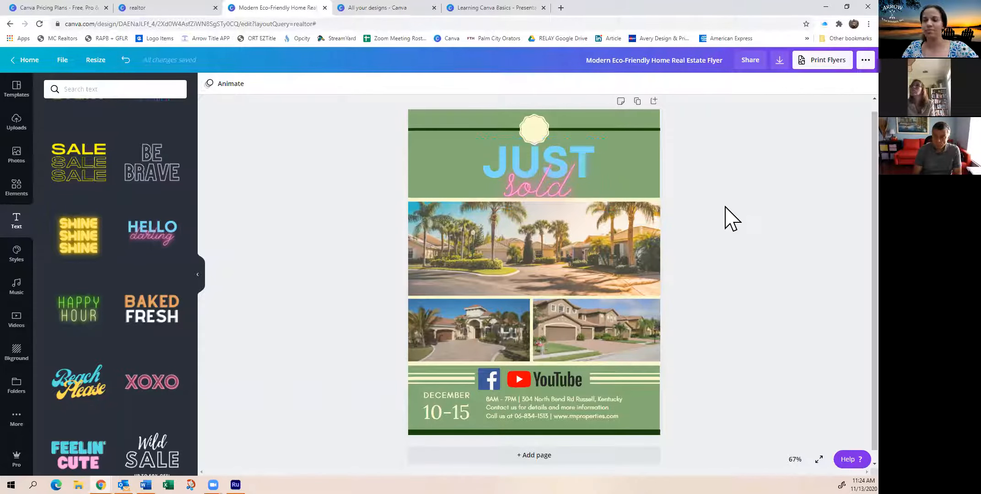
Look through the recently used and ready-made font combinations
{"action": "scroll", "coordinate": [131, 280], "scroll_direction": "down", "scroll_amount": 5}
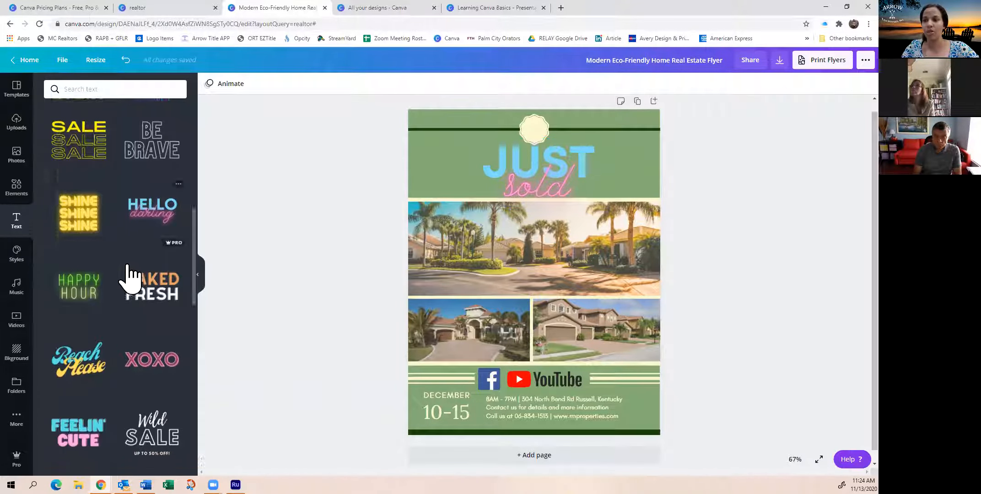
{"action": "scroll", "coordinate": [115, 274], "scroll_direction": "up", "scroll_amount": 4}
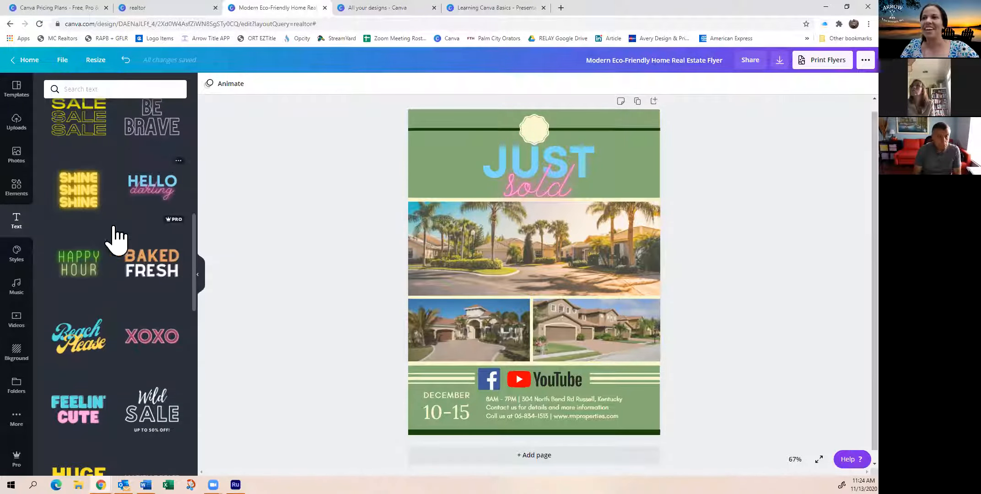
{"action": "scroll", "coordinate": [105, 247], "scroll_direction": "up", "scroll_amount": 4}
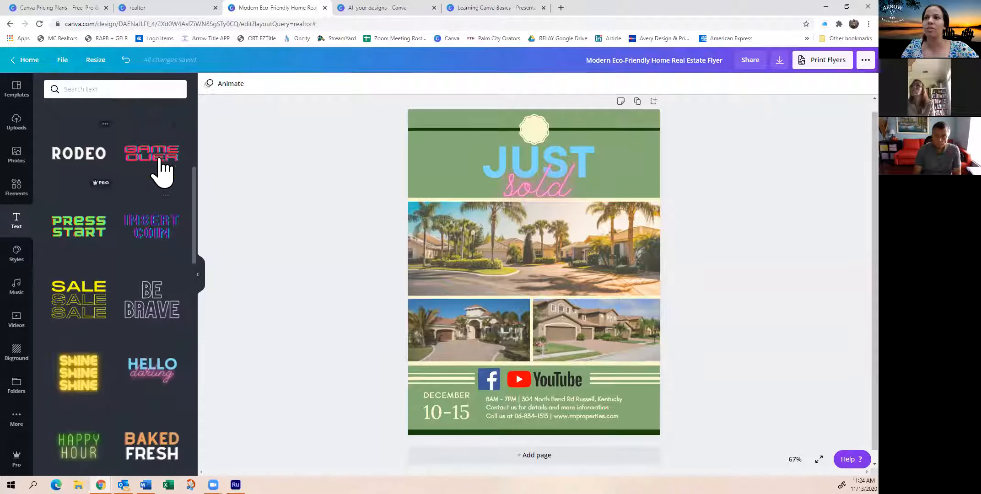
{"action": "scroll", "coordinate": [120, 252], "scroll_direction": "up", "scroll_amount": 6}
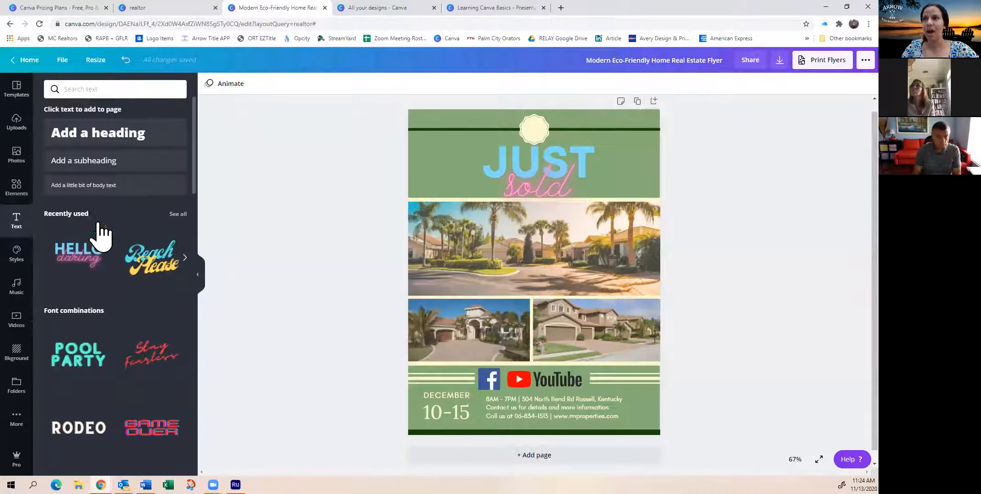
{"action": "scroll", "coordinate": [110, 284], "scroll_direction": "down", "scroll_amount": 3}
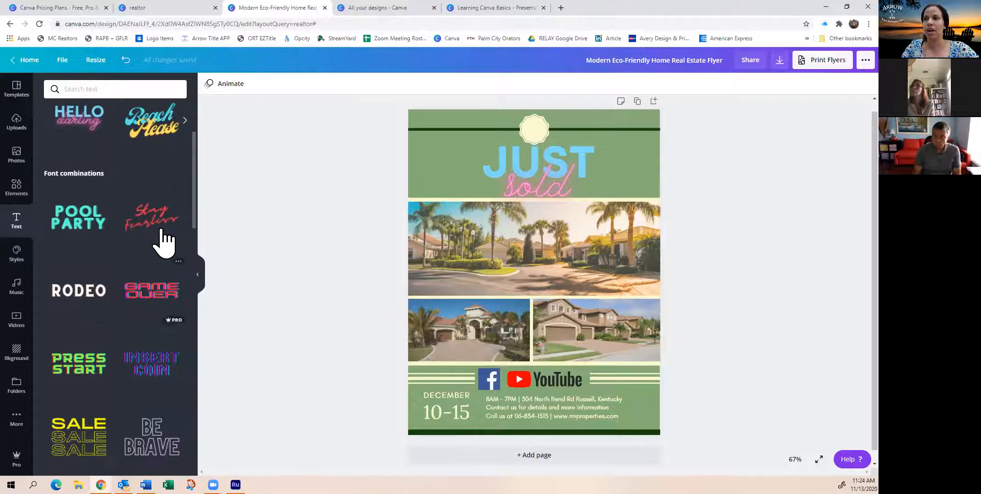
{"action": "scroll", "coordinate": [151, 224], "scroll_direction": "up", "scroll_amount": 3}
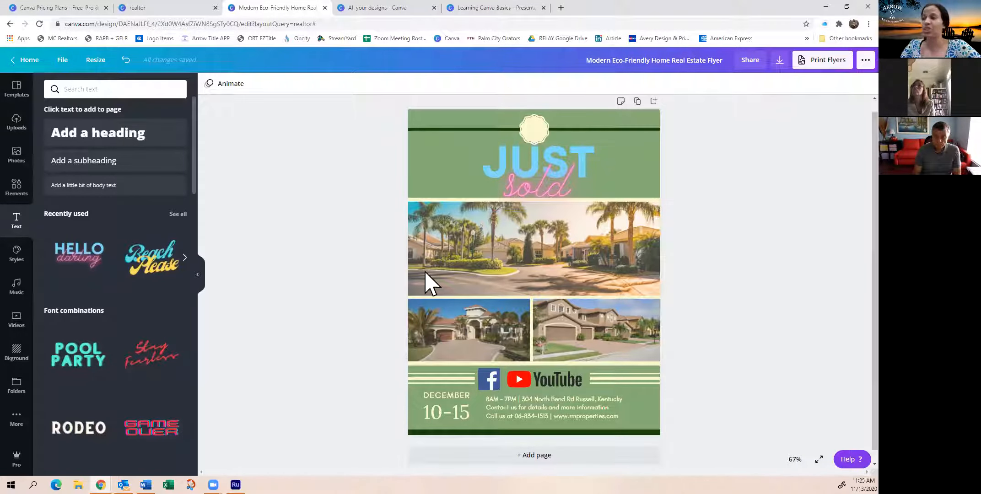
Look over the brand kit and trending styles, then the available music tracks
{"action": "left_click", "coordinate": [14, 259]}
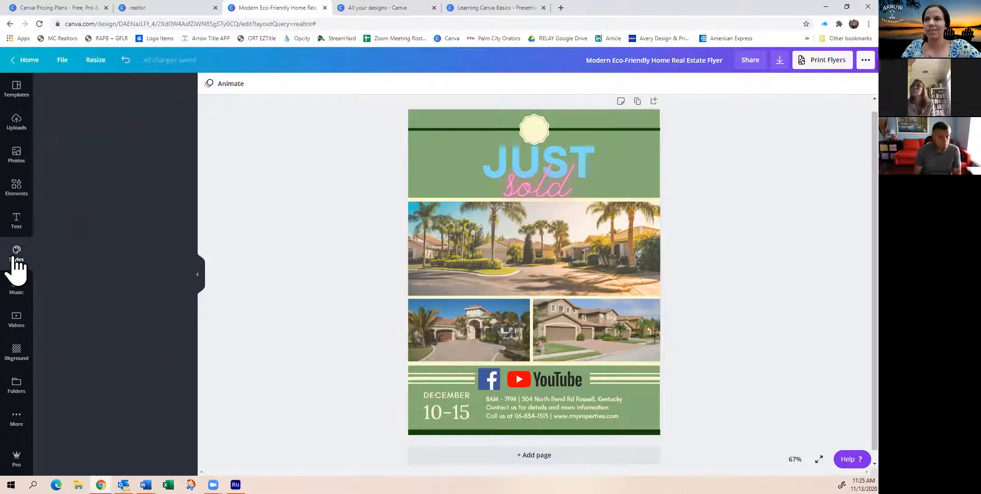
{"action": "left_click", "coordinate": [19, 228]}
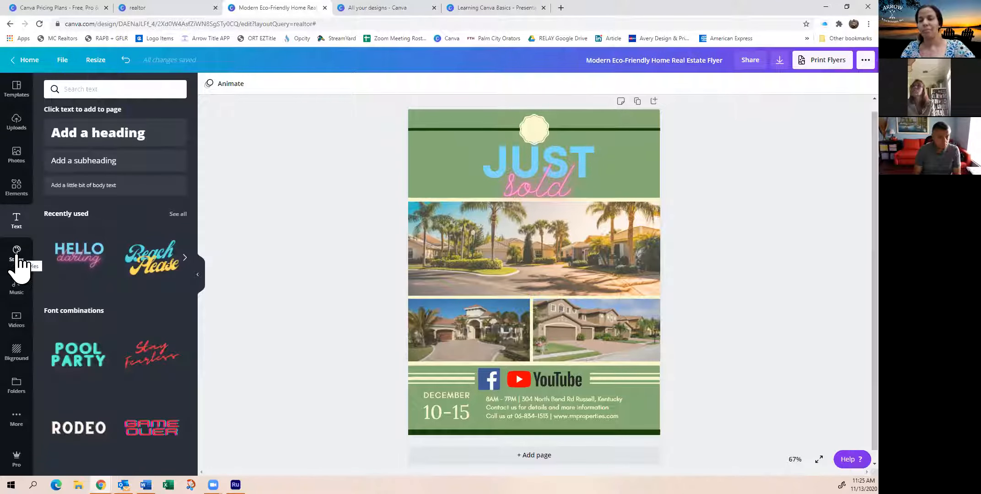
{"action": "left_click", "coordinate": [17, 260]}
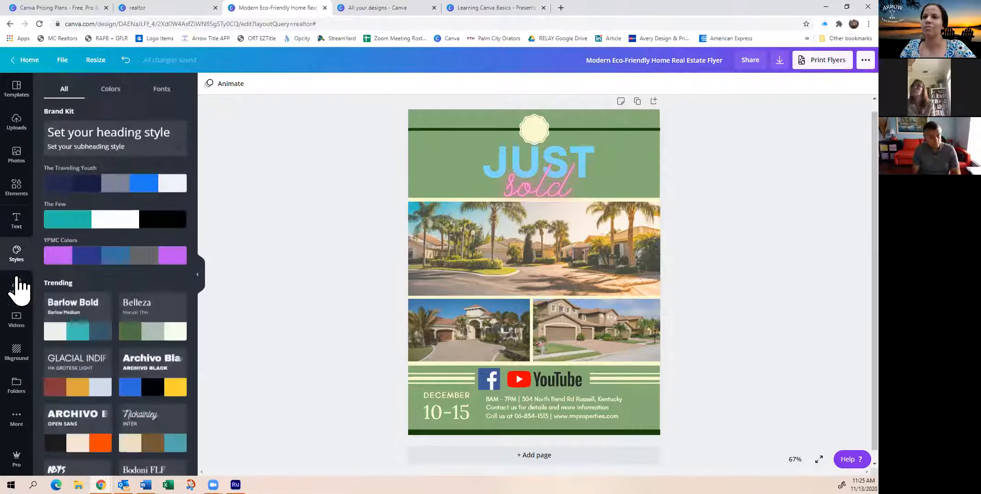
{"action": "left_click", "coordinate": [18, 289]}
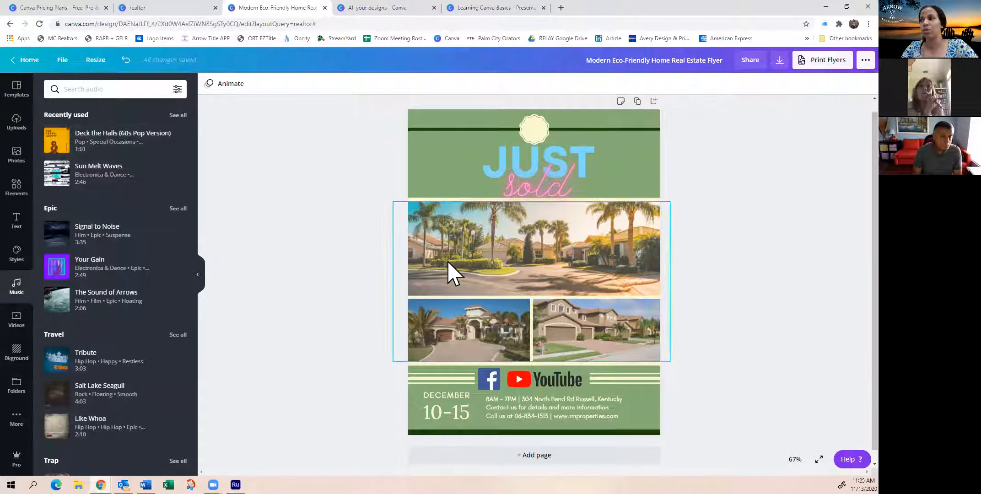
Browse the stock video categories and check the Free and Pro availability filter options
{"action": "left_click", "coordinate": [17, 319]}
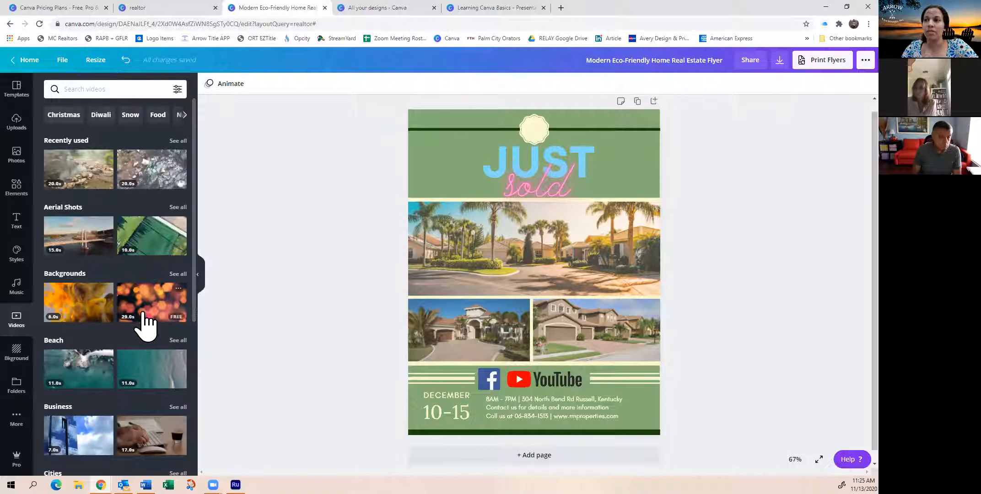
{"action": "left_click", "coordinate": [178, 89]}
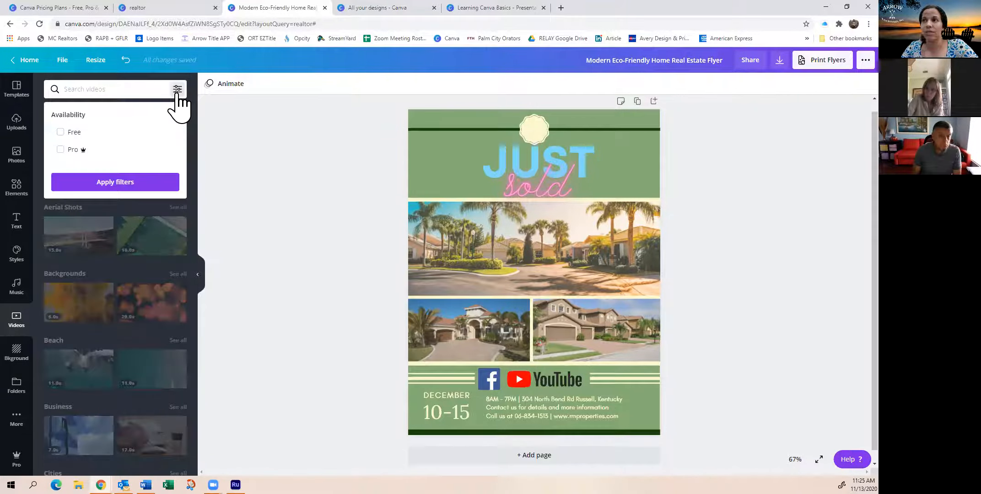
{"action": "left_click", "coordinate": [176, 91]}
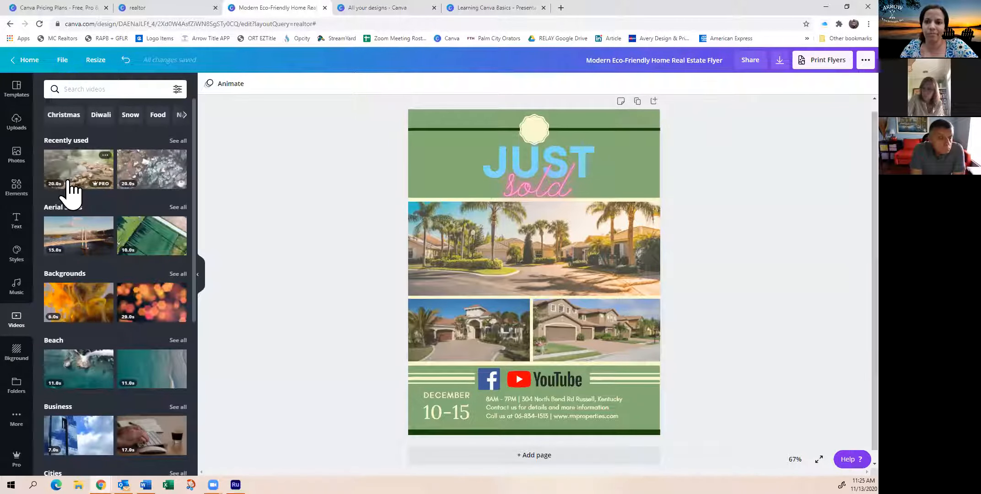
{"action": "left_click", "coordinate": [16, 289]}
{"action": "left_click", "coordinate": [14, 315]}
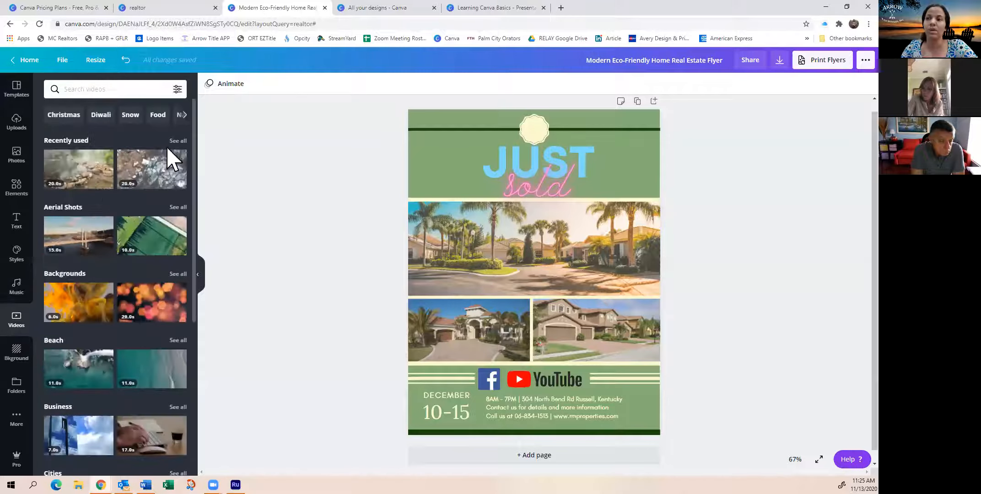
{"action": "scroll", "coordinate": [114, 325], "scroll_direction": "down", "scroll_amount": 5}
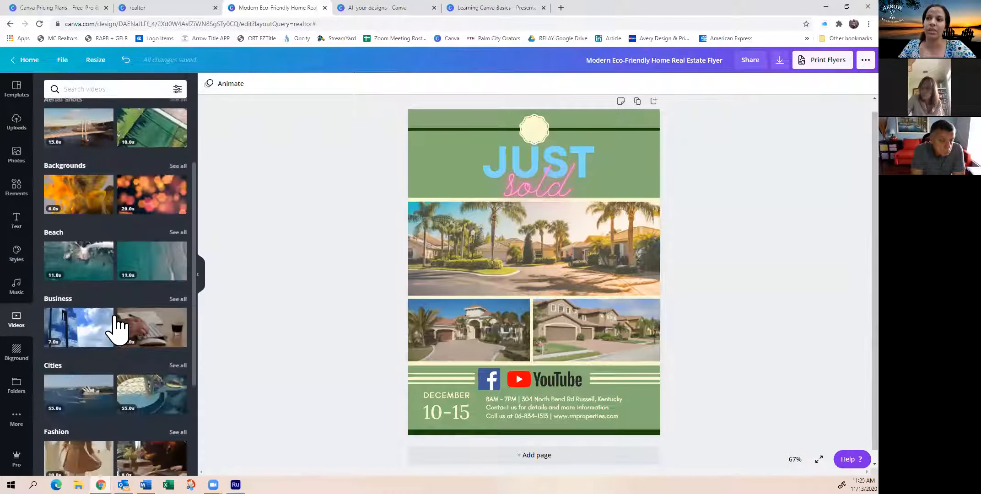
{"action": "scroll", "coordinate": [114, 314], "scroll_direction": "up", "scroll_amount": 6}
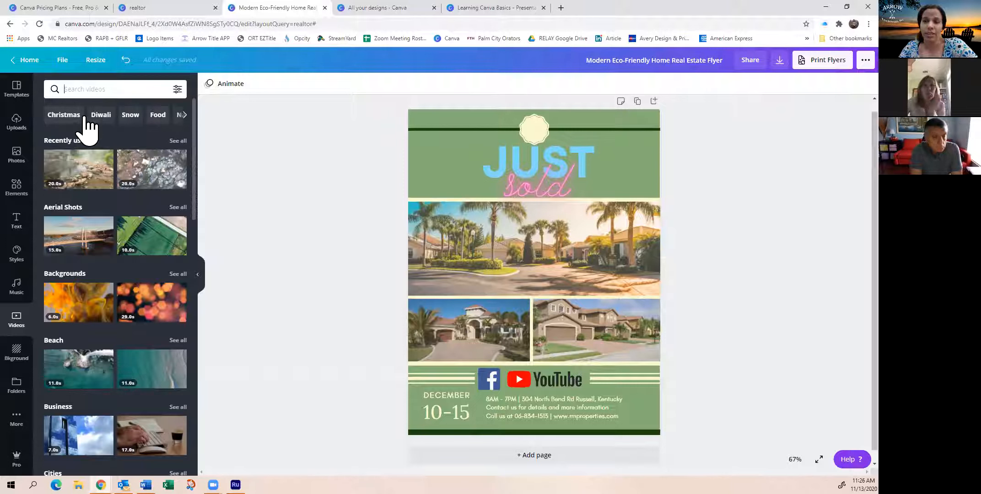
Find the Thanksgiving stock videos and look through them
{"action": "left_click", "coordinate": [184, 115]}
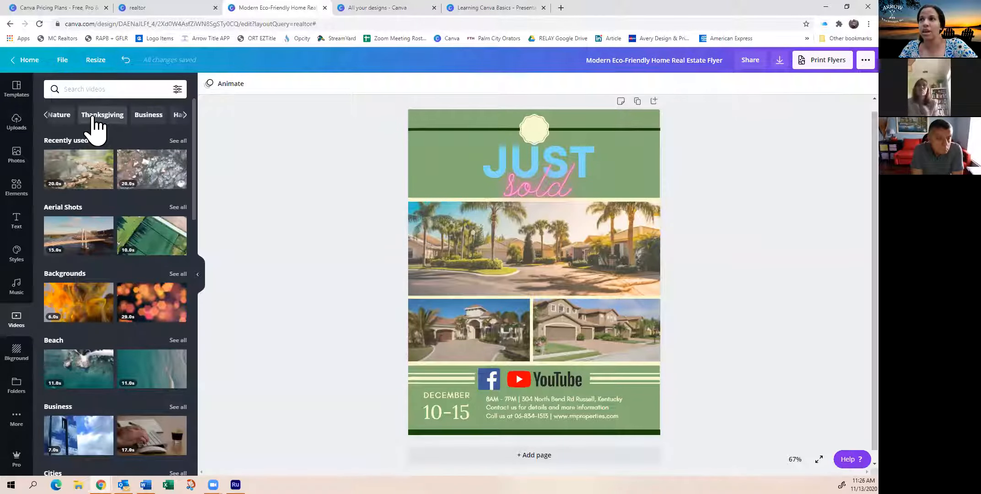
{"action": "left_click", "coordinate": [106, 117]}
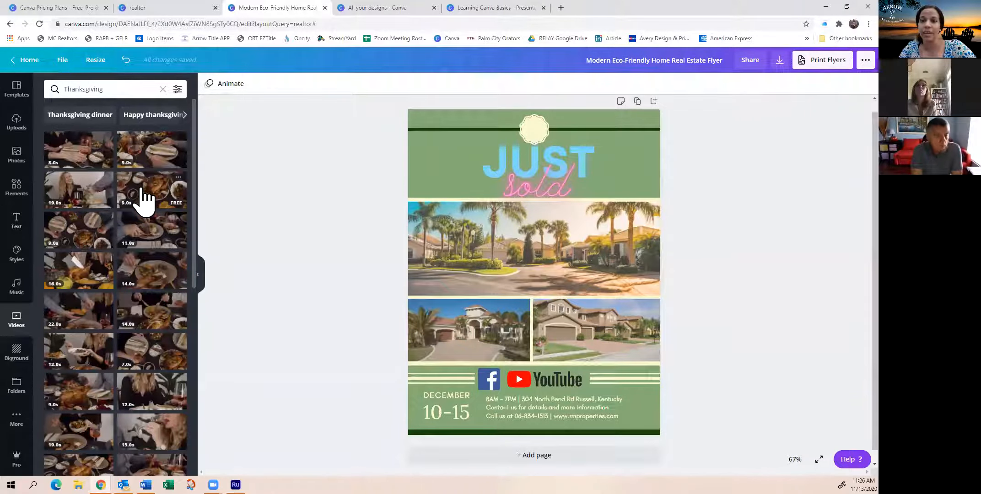
{"action": "scroll", "coordinate": [127, 240], "scroll_direction": "down", "scroll_amount": 1}
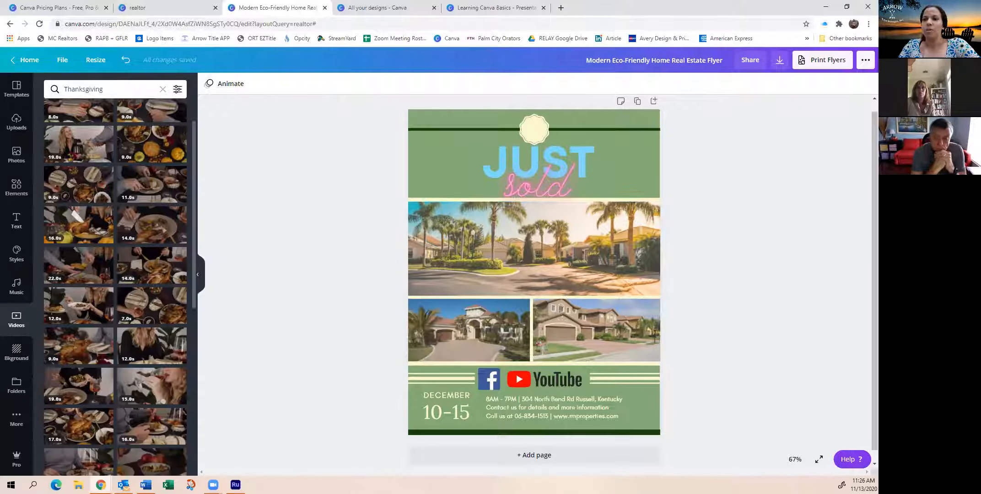
Bring up the background choices, add a second page below the flyer and delete its green background
{"action": "left_click", "coordinate": [17, 359]}
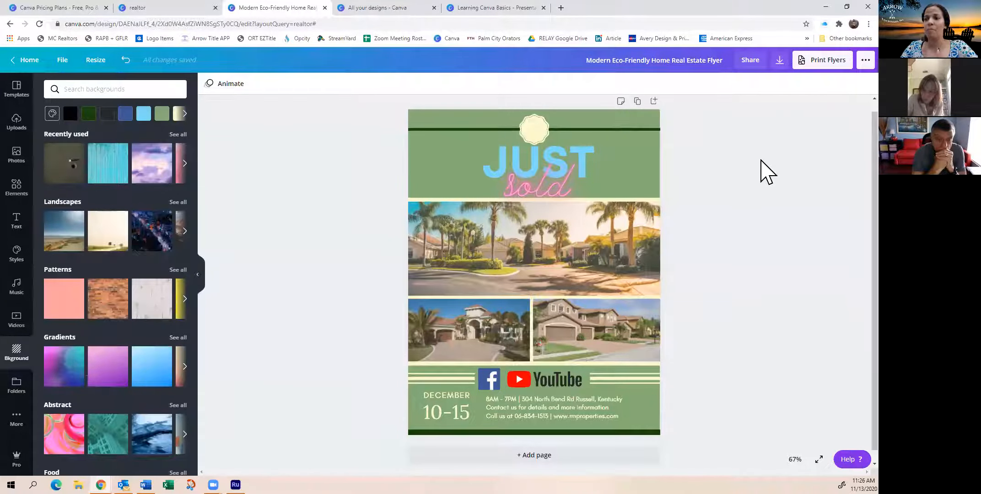
{"action": "left_click", "coordinate": [636, 102]}
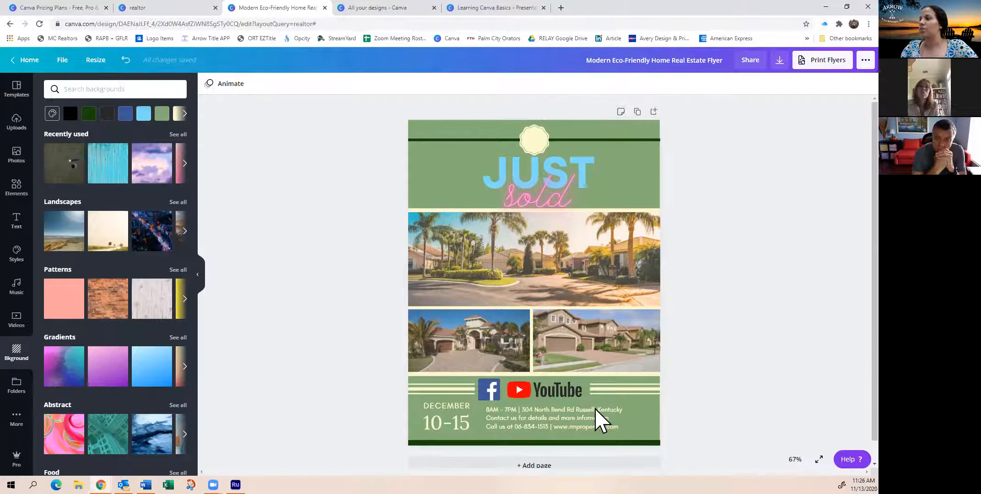
{"action": "scroll", "coordinate": [596, 414], "scroll_direction": "down", "scroll_amount": 1}
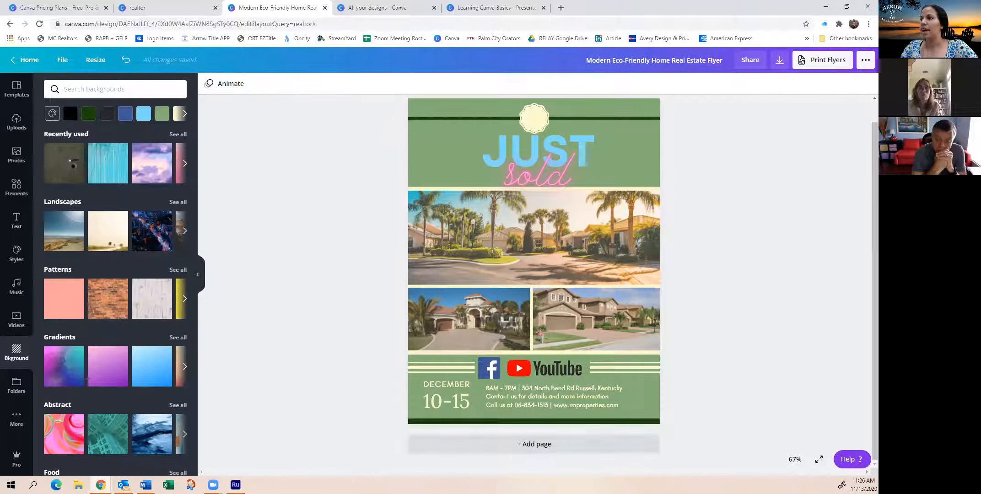
{"action": "left_click", "coordinate": [567, 445]}
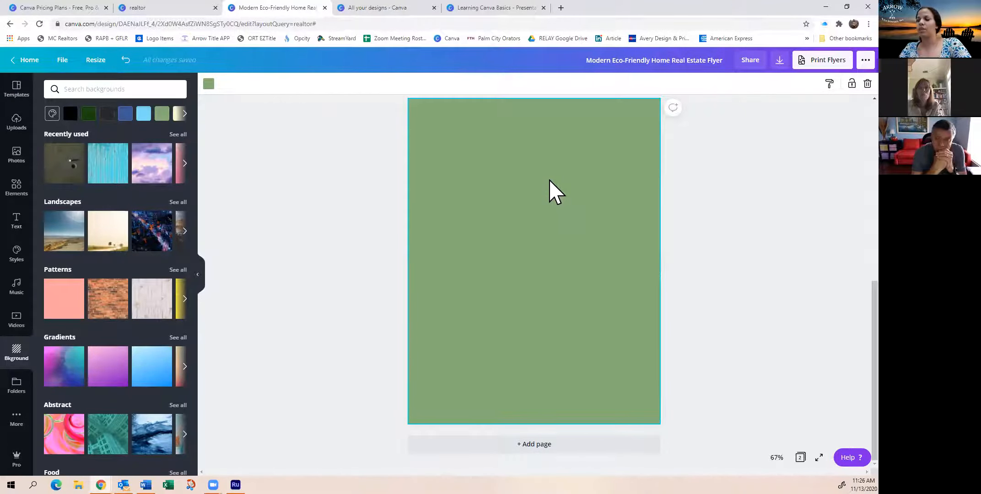
{"action": "key", "text": "Delete"}
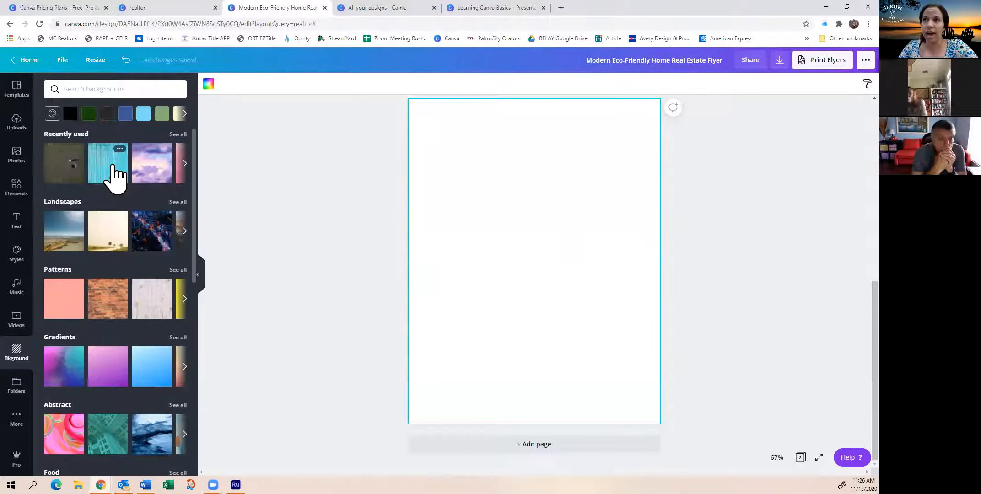
Try the turquoise wood and multicolour gradient backgrounds on the second page, then apply the pink-to-purple gradient
{"action": "left_click", "coordinate": [117, 174]}
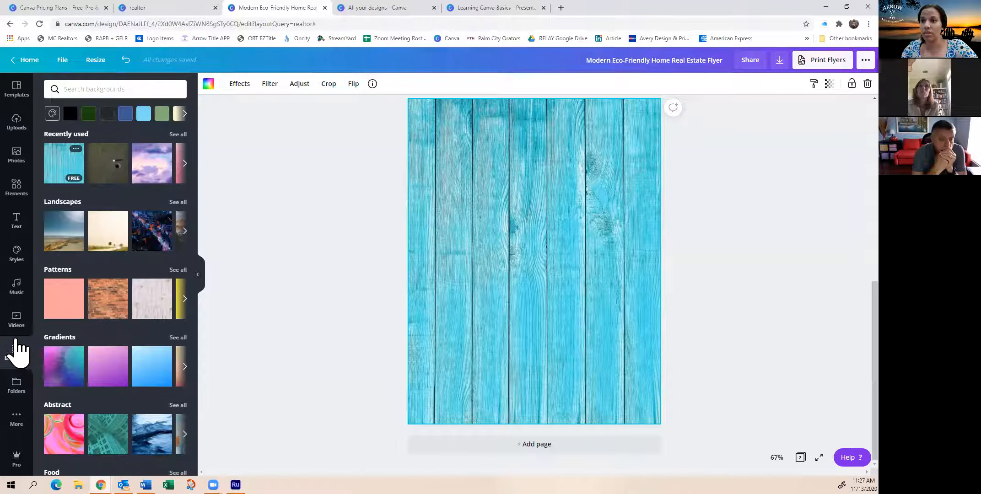
{"action": "left_click", "coordinate": [72, 374]}
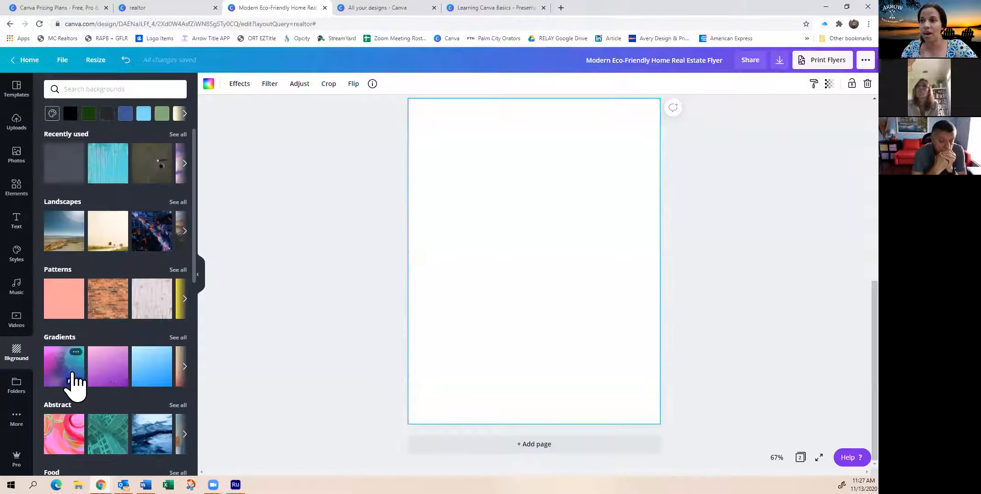
{"action": "left_click", "coordinate": [107, 380]}
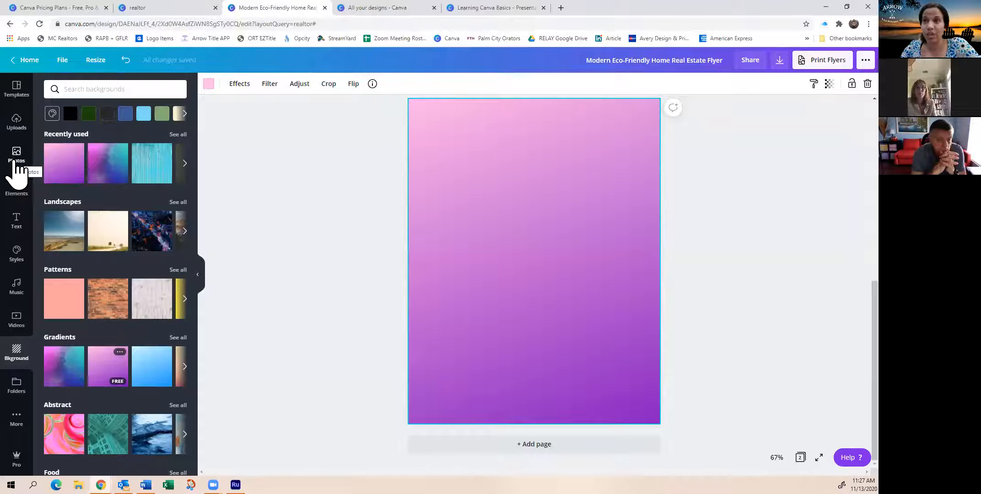
Add the Florida photo of brown houses with garages to the second page and make it the page background
{"action": "left_click", "coordinate": [16, 158]}
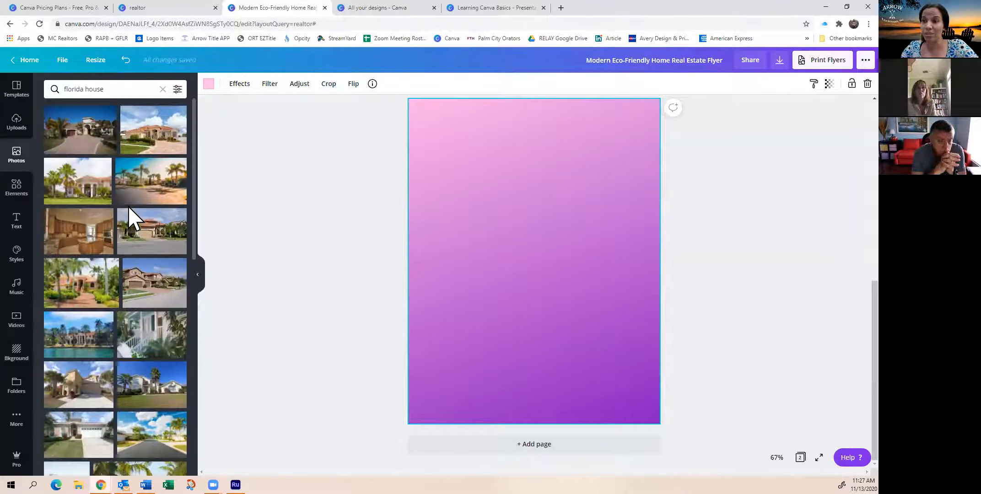
{"action": "left_click", "coordinate": [147, 293]}
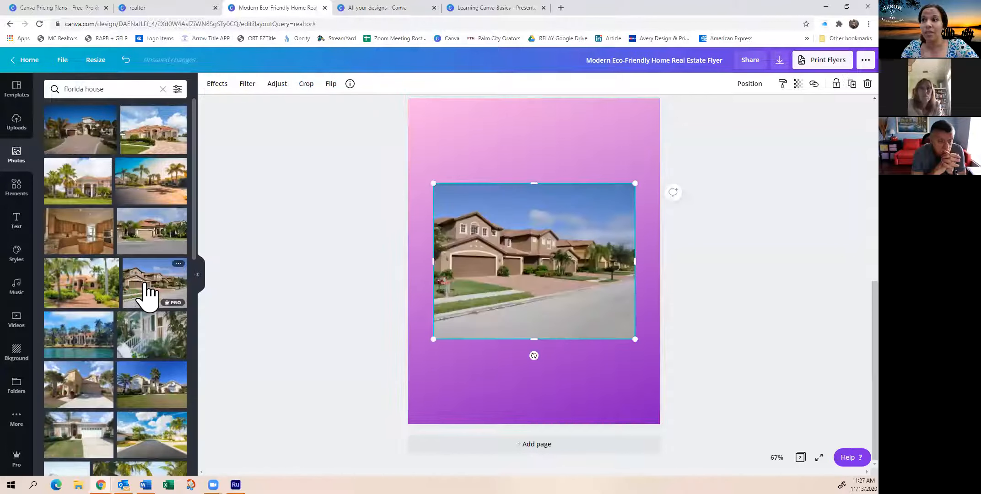
{"action": "right_click", "coordinate": [552, 288]}
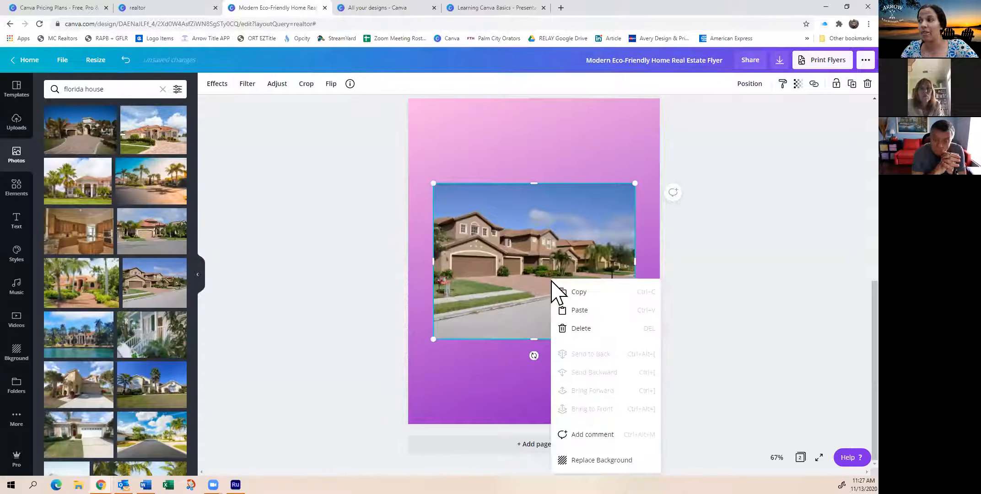
{"action": "left_click", "coordinate": [471, 376]}
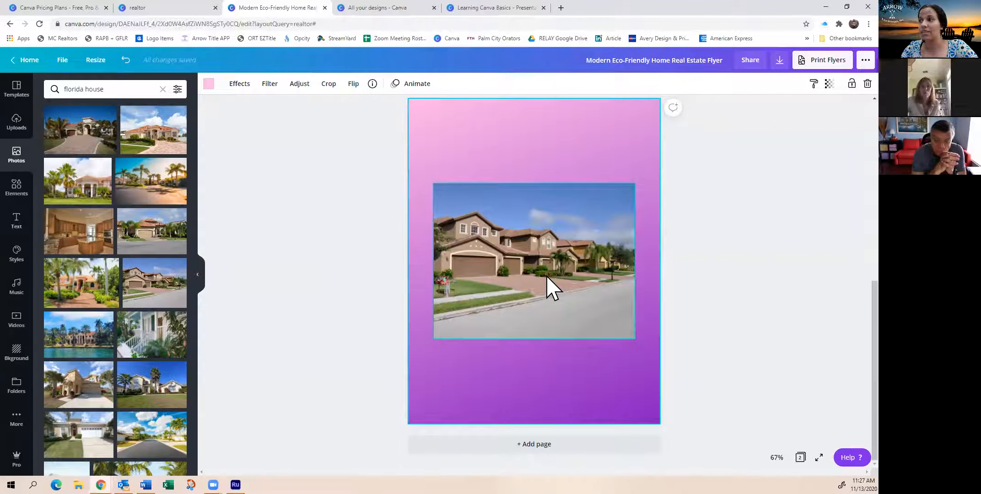
{"action": "left_click", "coordinate": [525, 264]}
{"action": "right_click", "coordinate": [525, 264]}
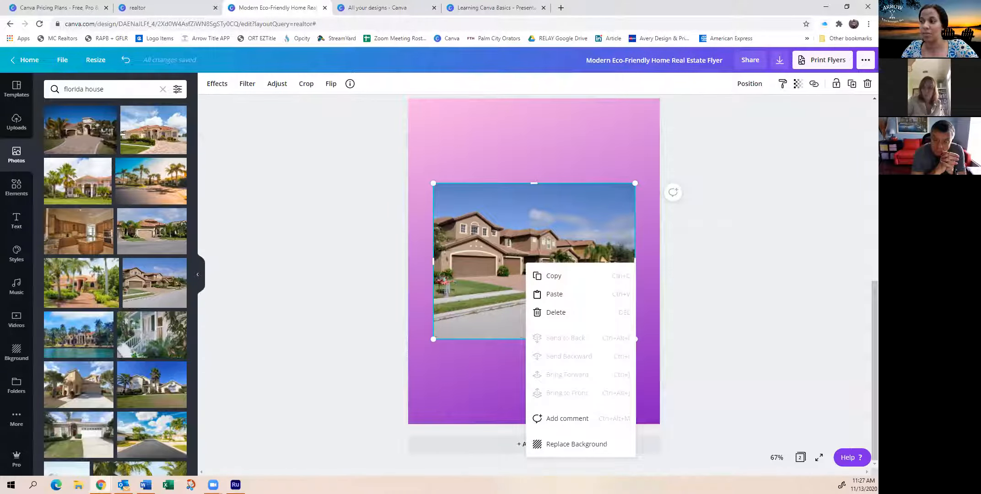
{"action": "left_click", "coordinate": [573, 444]}
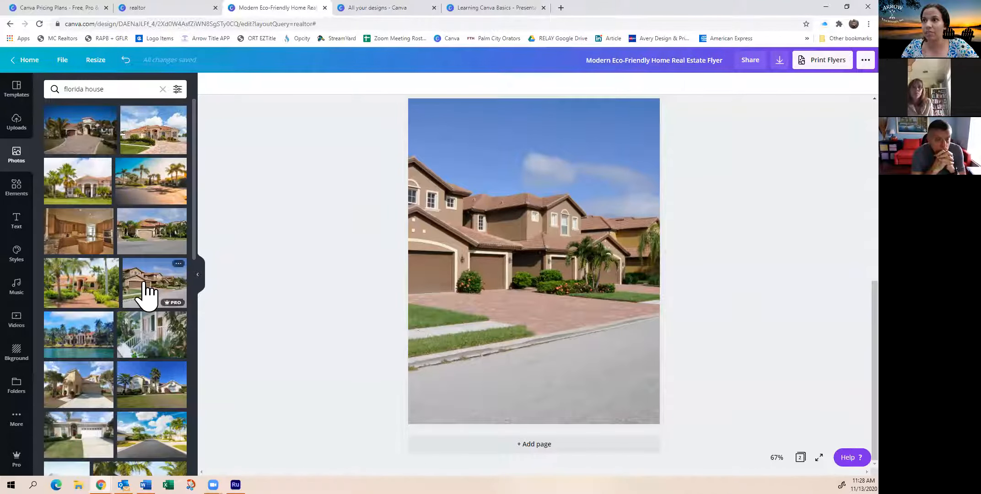
Reposition the background photo within the second page so its right-hand part with the palm trees fills the frame
{"action": "double_click", "coordinate": [536, 212]}
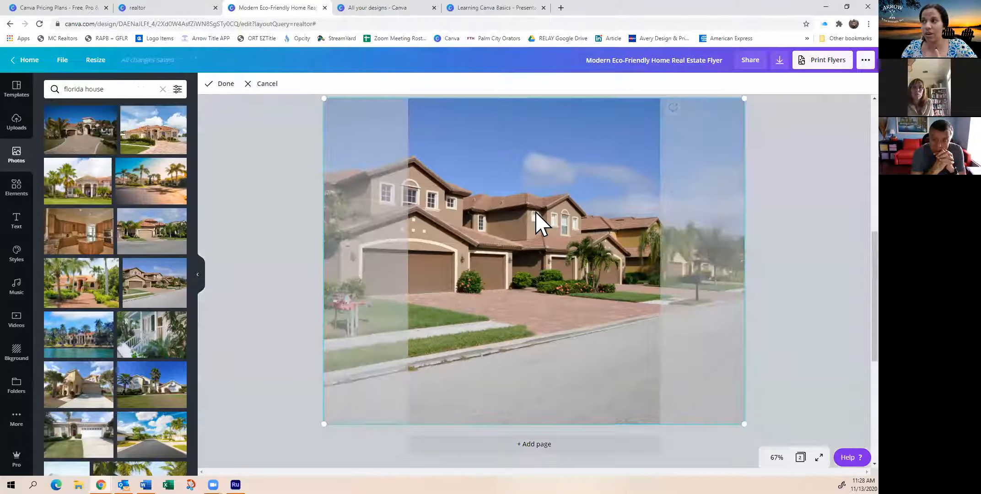
{"action": "left_click_drag", "start_coordinate": [534, 213], "coordinate": [613, 213]}
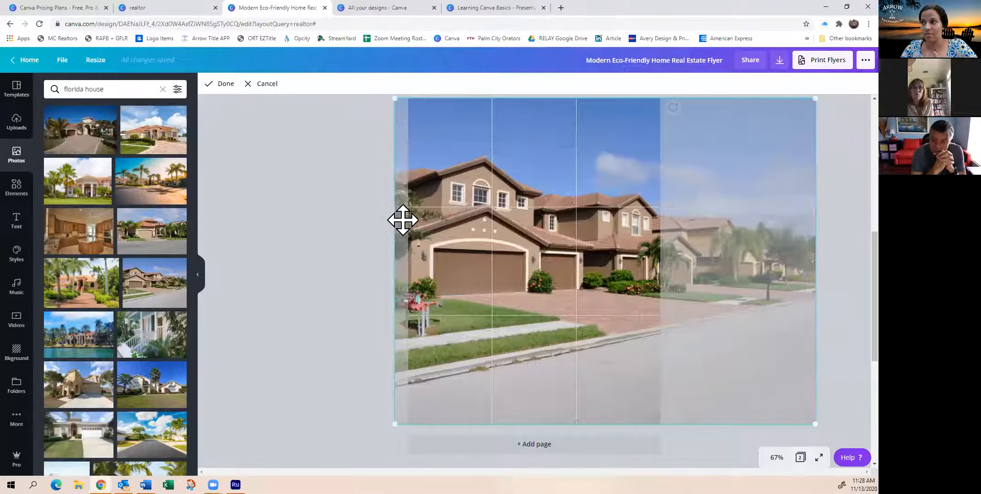
{"action": "double_click", "coordinate": [490, 220]}
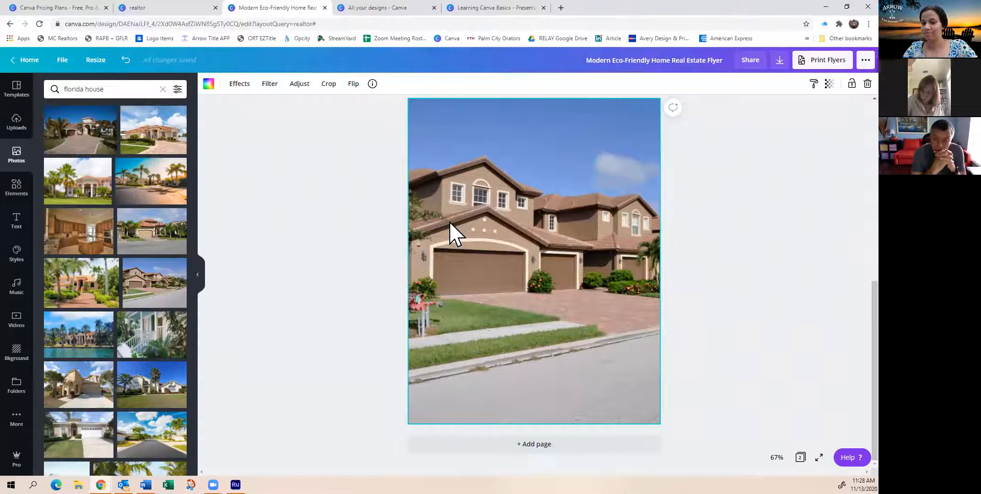
{"action": "double_click", "coordinate": [498, 218]}
{"action": "left_click_drag", "start_coordinate": [499, 217], "coordinate": [313, 217]}
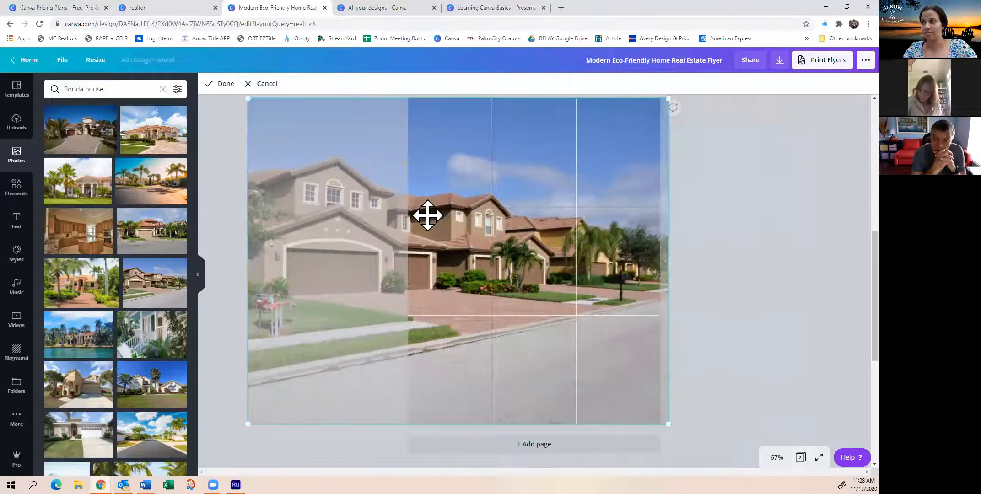
{"action": "key", "text": "Return"}
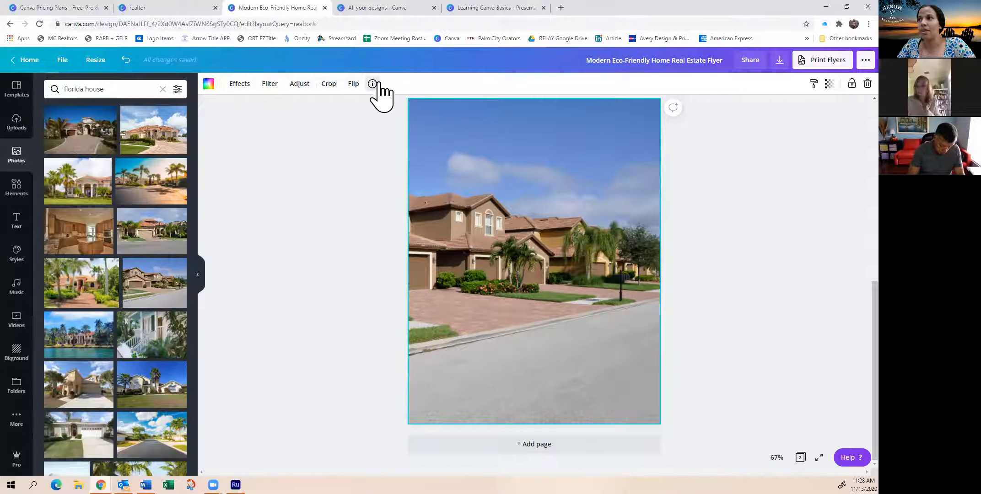
Look over the image effects offered for the background photo, including the Background Remover
{"action": "left_click", "coordinate": [241, 86]}
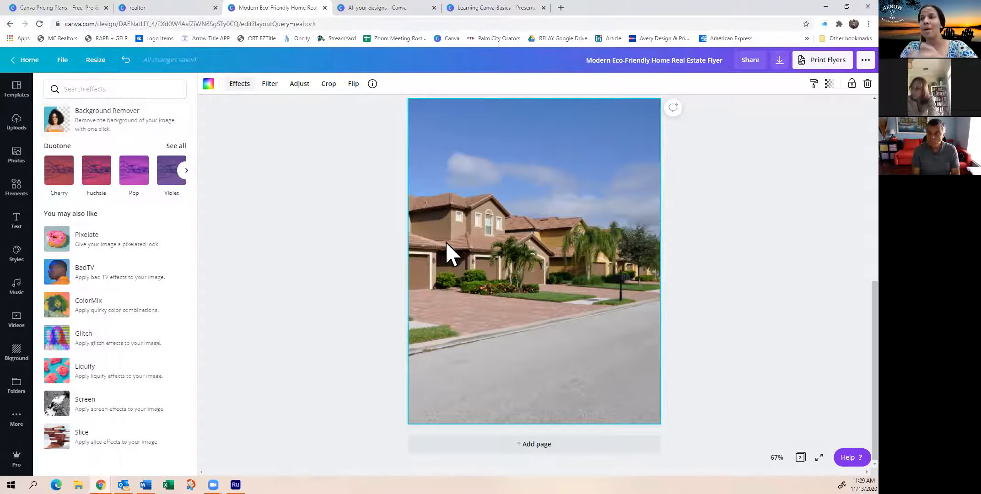
{"action": "double_click", "coordinate": [493, 158]}
{"action": "left_click", "coordinate": [769, 191]}
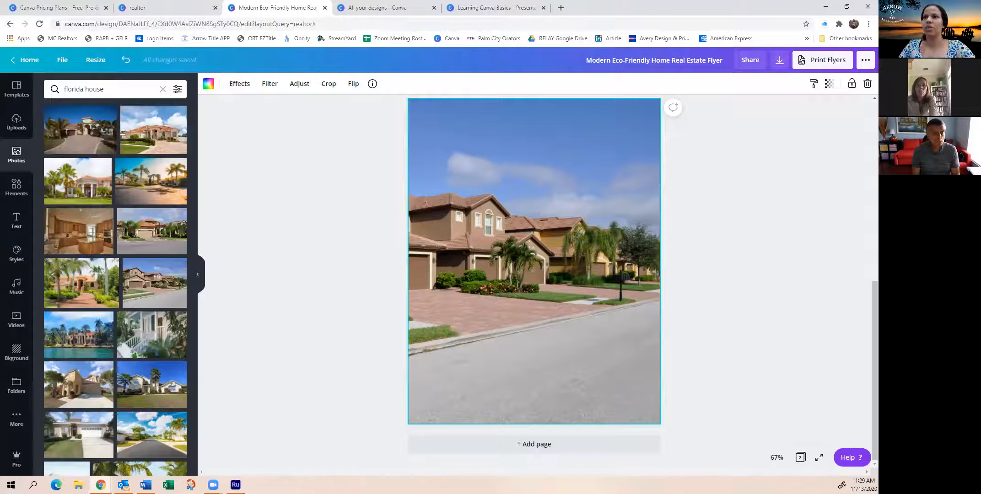
Add the blue-shirt portrait with teal backdrop from the Arrow Title folder and shift it slightly toward the page's lower right
{"action": "left_click", "coordinate": [18, 124]}
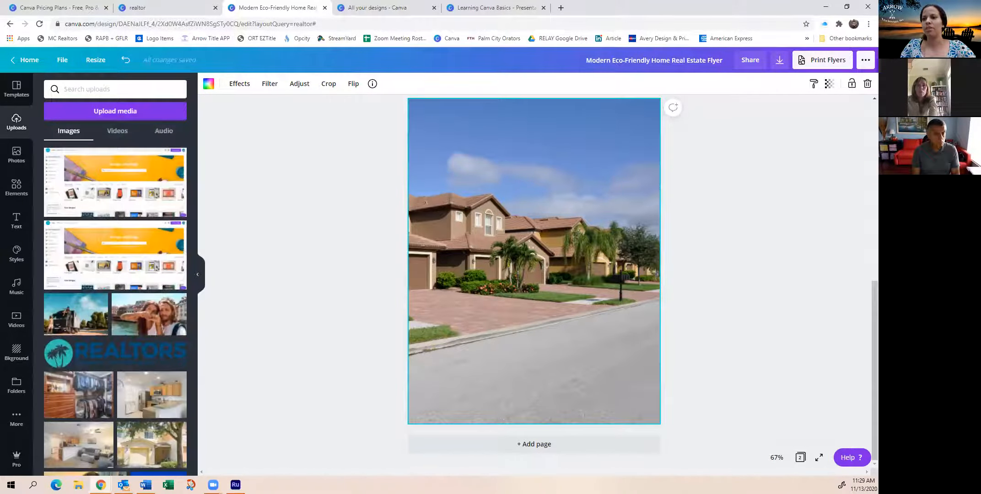
{"action": "left_click", "coordinate": [19, 387]}
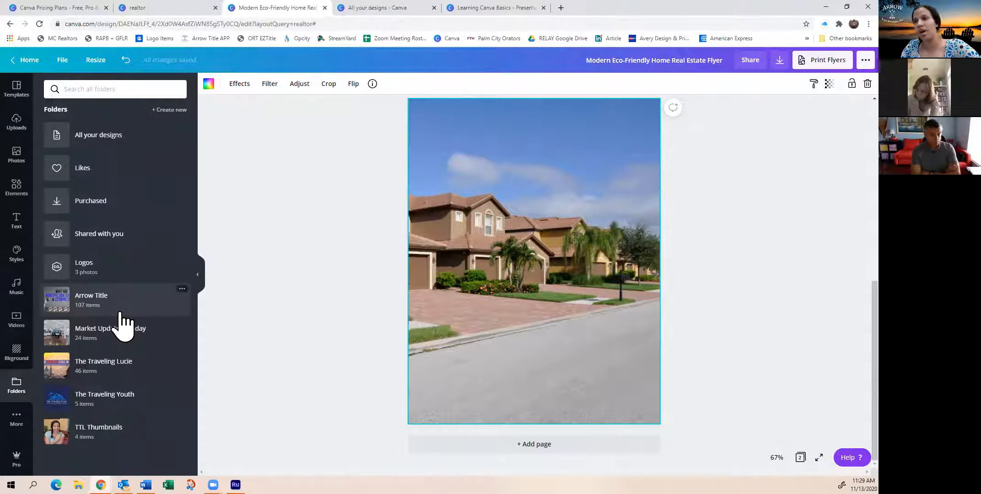
{"action": "left_click", "coordinate": [110, 300]}
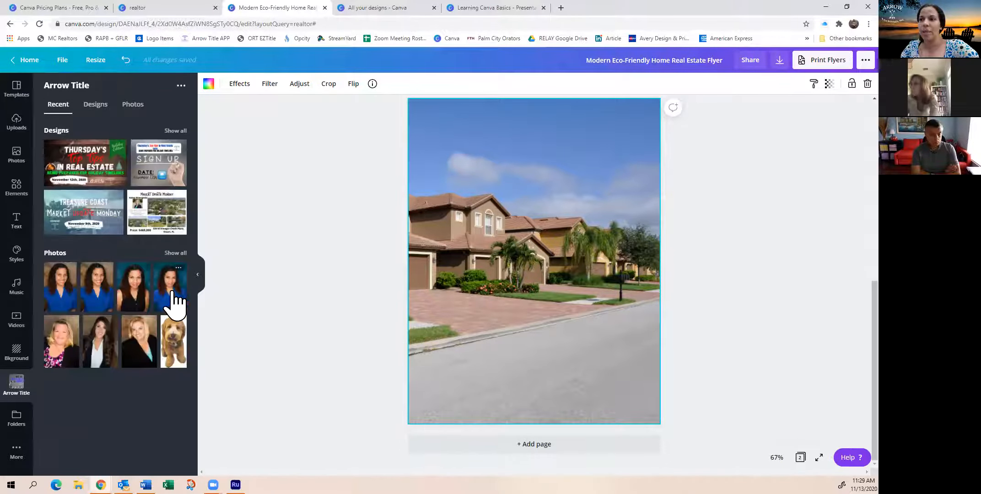
{"action": "left_click", "coordinate": [173, 295]}
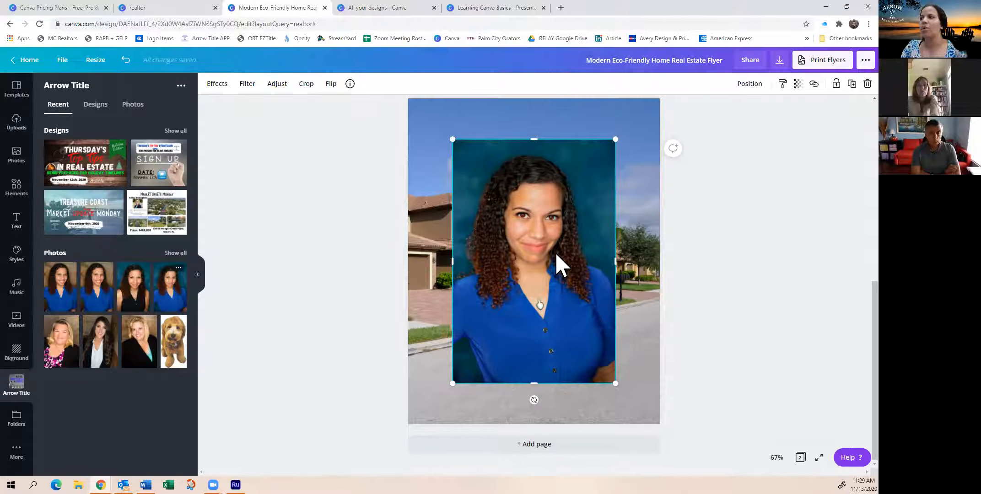
{"action": "left_click_drag", "start_coordinate": [553, 253], "coordinate": [572, 273]}
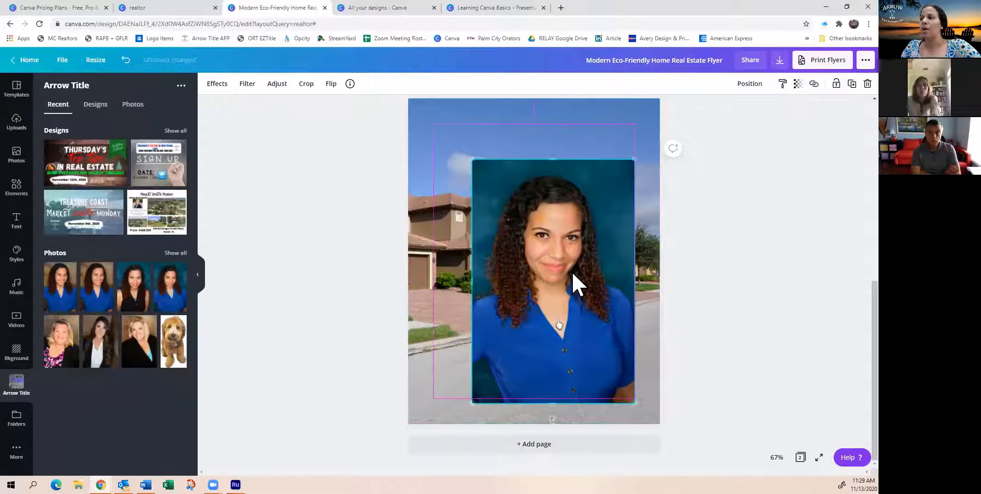
Remove the portrait's background, then shrink the cutout into the page's lower-right corner
{"action": "left_click", "coordinate": [218, 87]}
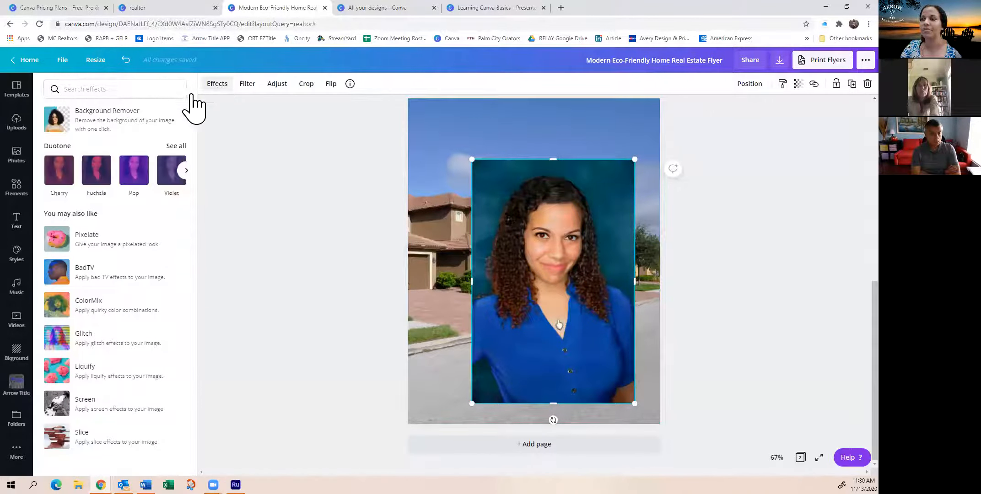
{"action": "left_click", "coordinate": [96, 130]}
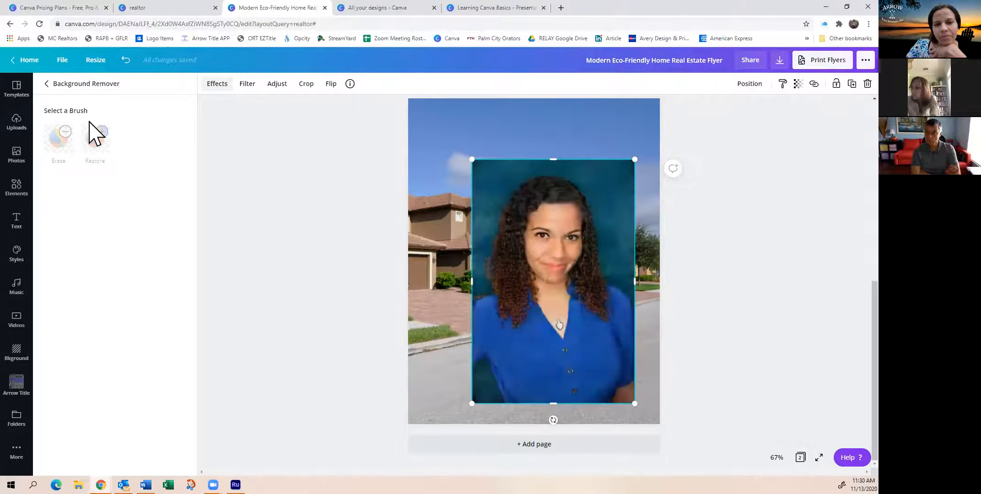
{"action": "left_click_drag", "start_coordinate": [570, 298], "coordinate": [585, 320]}
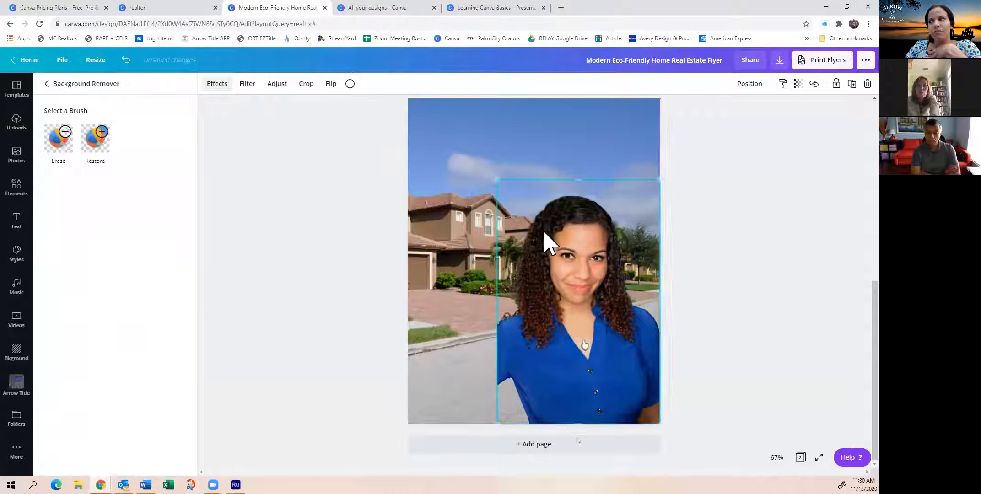
{"action": "left_click_drag", "start_coordinate": [499, 183], "coordinate": [574, 273]}
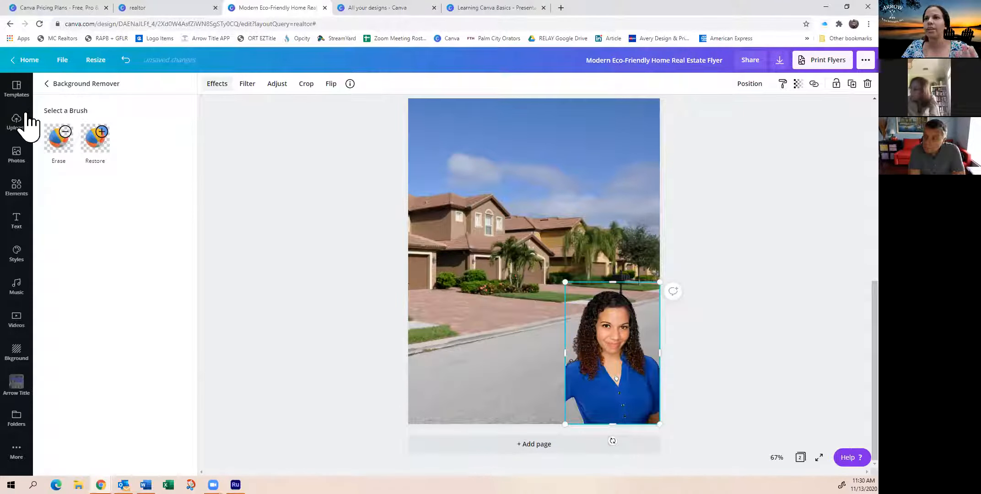
{"action": "left_click", "coordinate": [16, 220]}
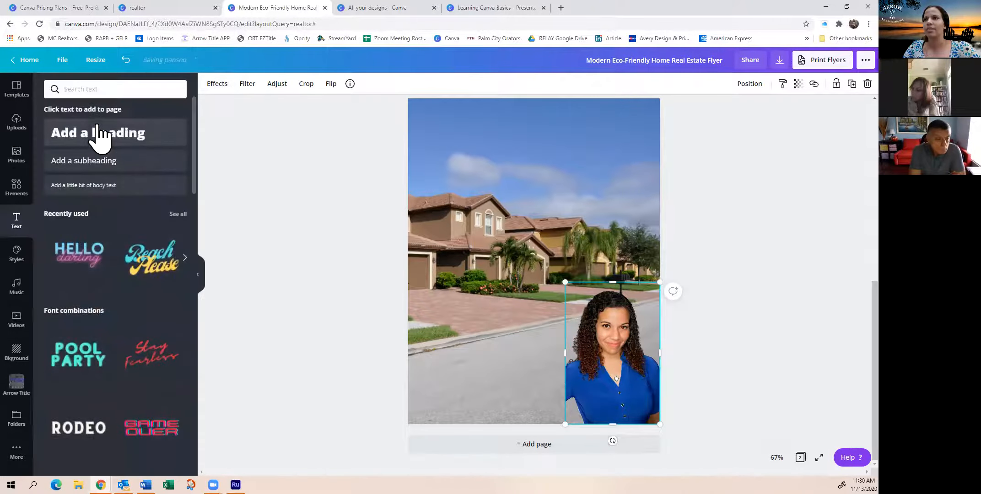
{"action": "left_click", "coordinate": [94, 135]}
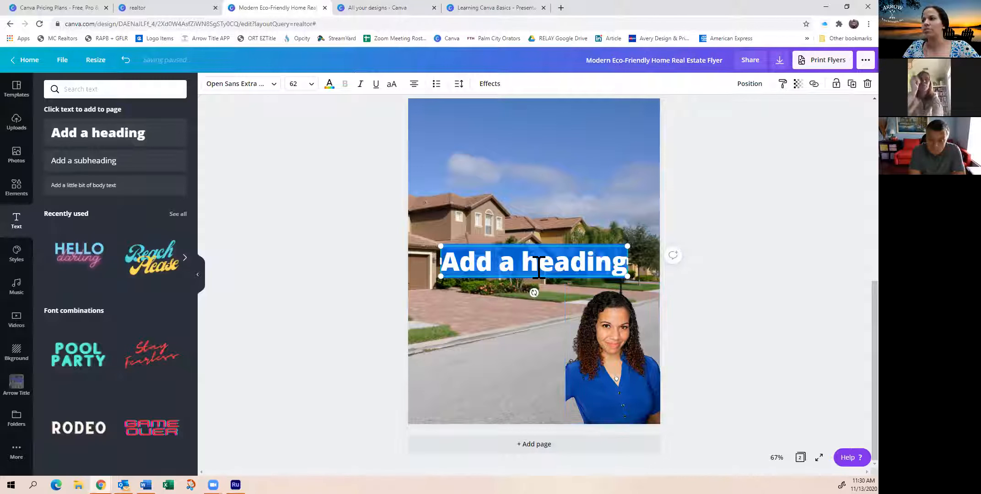
{"action": "key", "text": "ctrl+z"}
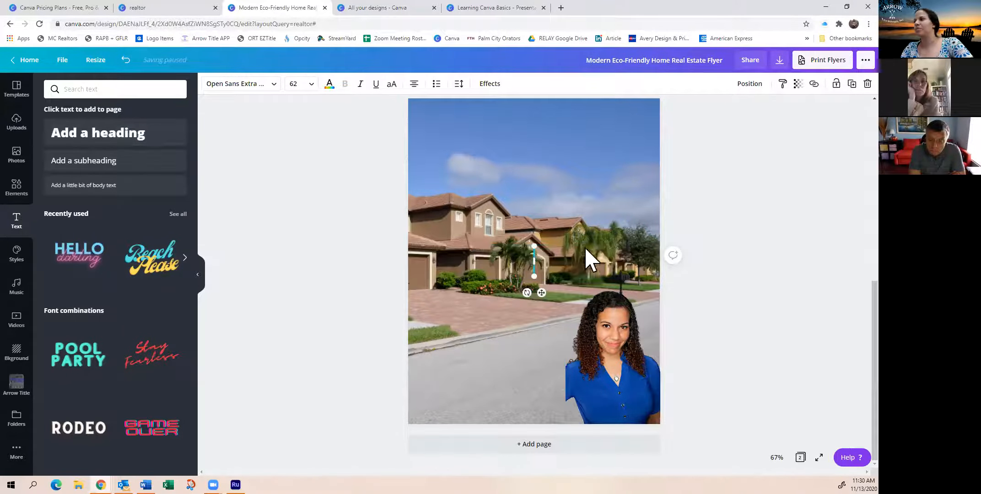
{"action": "left_click", "coordinate": [541, 271]}
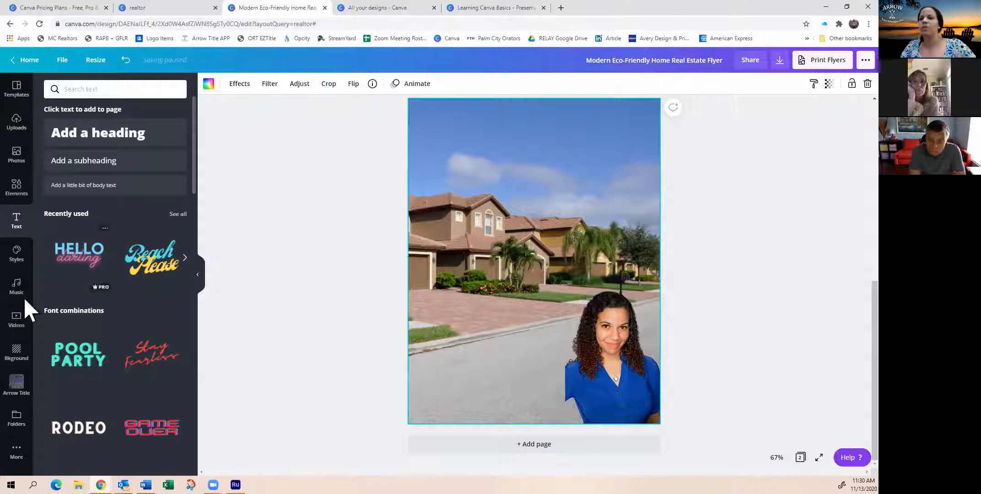
Add the black Arrow Title Services logo from the Arrow Title folder and scale it down in the page's upper-right sky area
{"action": "left_click", "coordinate": [16, 383]}
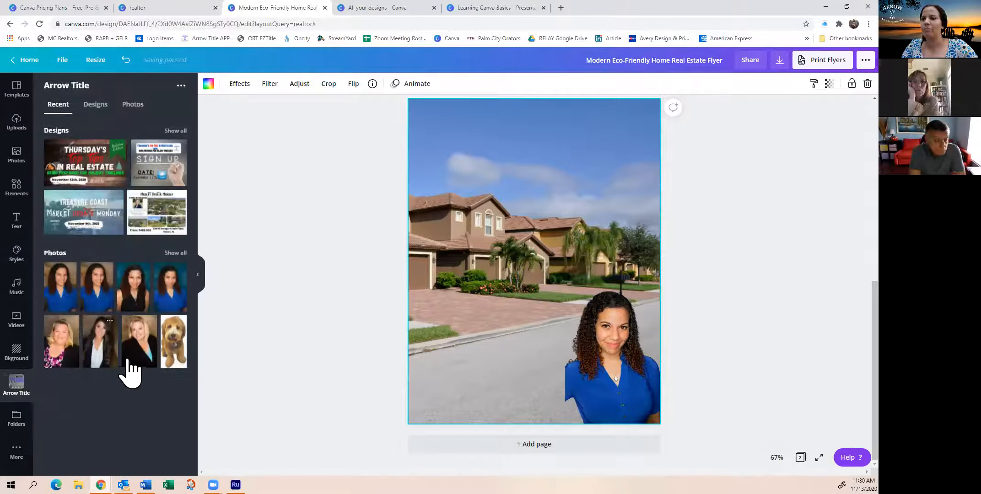
{"action": "left_click", "coordinate": [175, 253]}
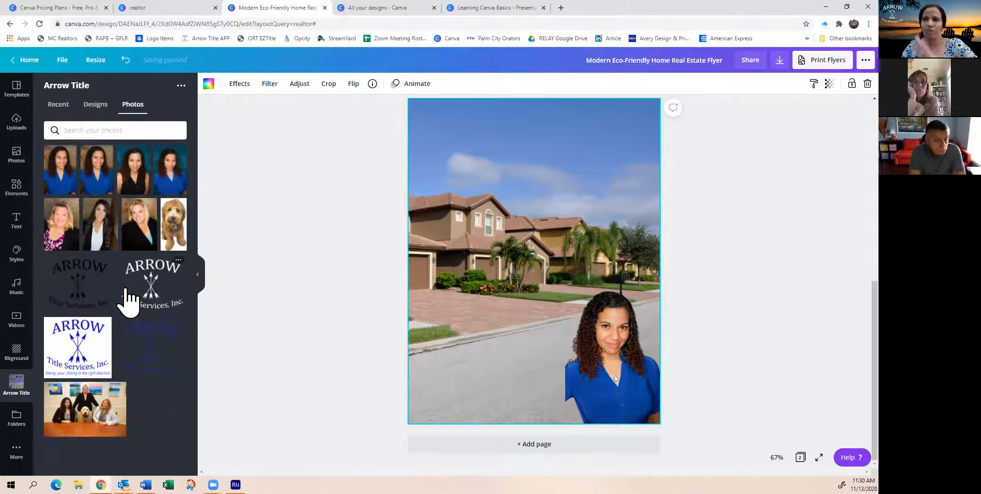
{"action": "left_click", "coordinate": [98, 305]}
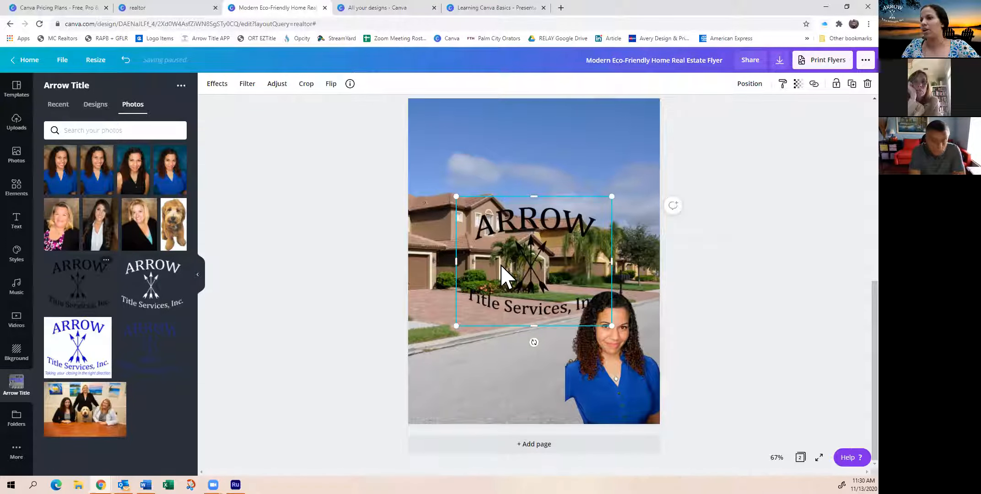
{"action": "left_click_drag", "start_coordinate": [521, 220], "coordinate": [562, 136]}
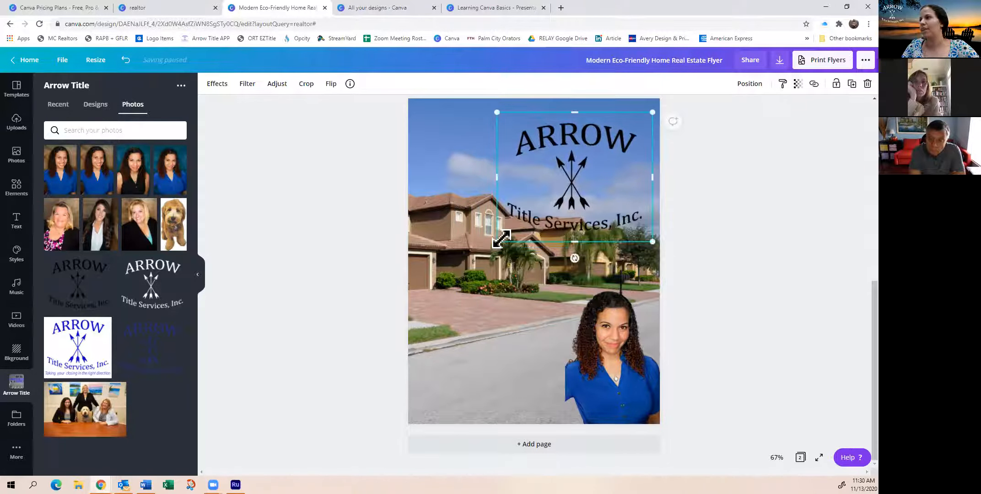
{"action": "left_click_drag", "start_coordinate": [543, 210], "coordinate": [596, 181]}
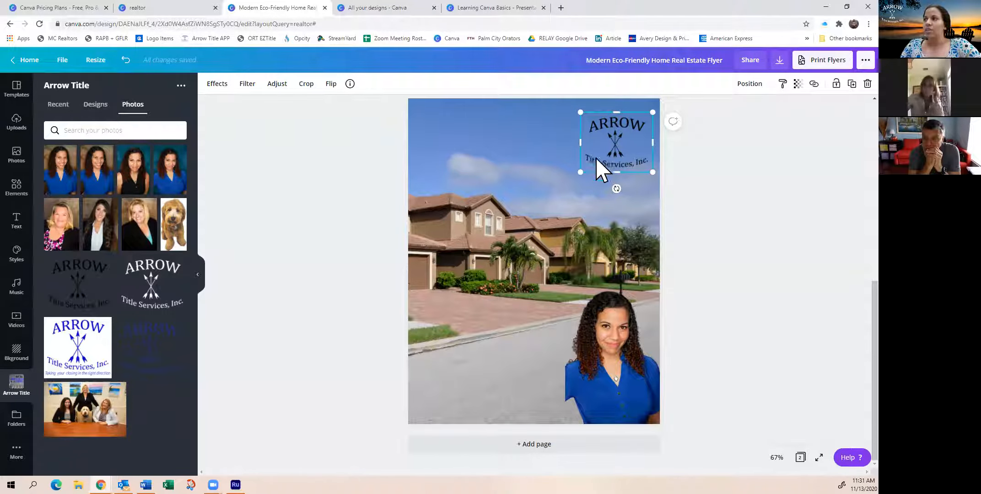
{"action": "left_click_drag", "start_coordinate": [613, 151], "coordinate": [604, 157]}
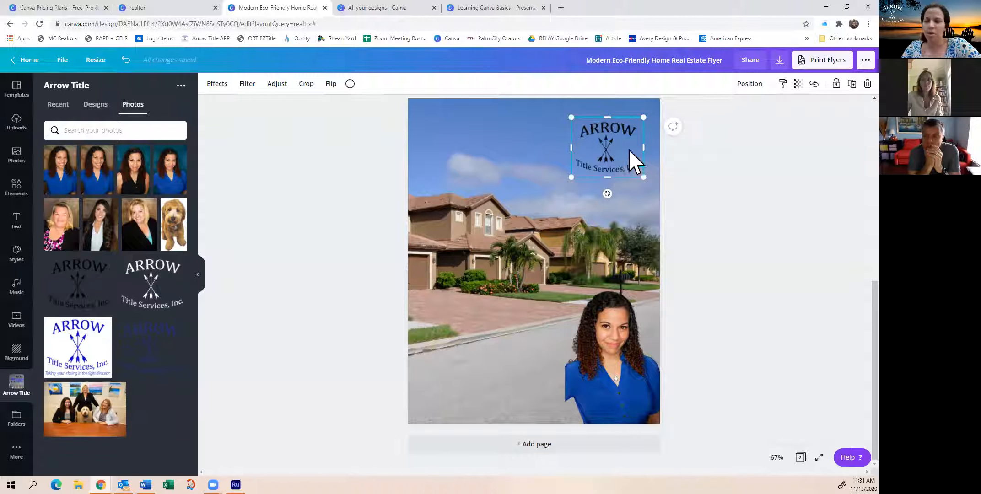
Try several transparency levels on the Arrow Title Services logo, ending at a value of 10
{"action": "left_click", "coordinate": [798, 85]}
{"action": "left_click_drag", "start_coordinate": [771, 110], "coordinate": [722, 110]}
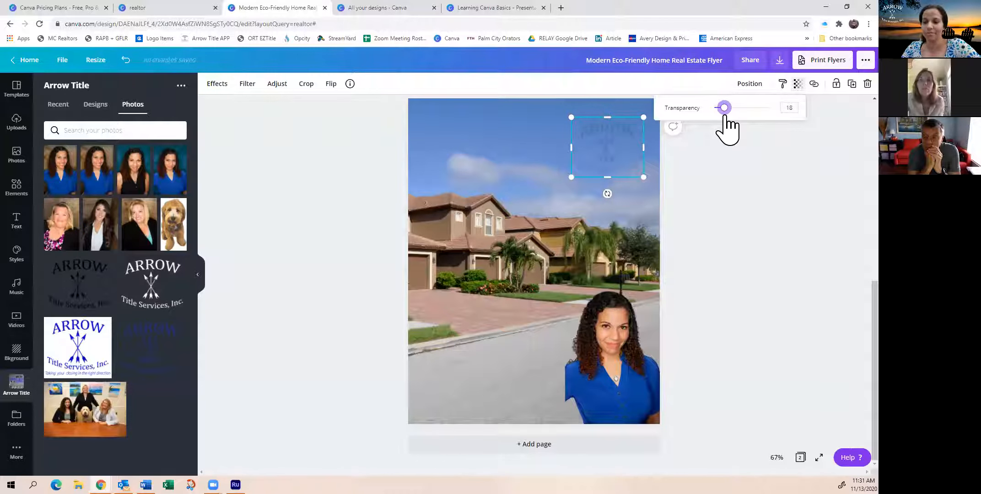
{"action": "left_click_drag", "start_coordinate": [724, 110], "coordinate": [763, 107]}
{"action": "right_click", "coordinate": [733, 109]}
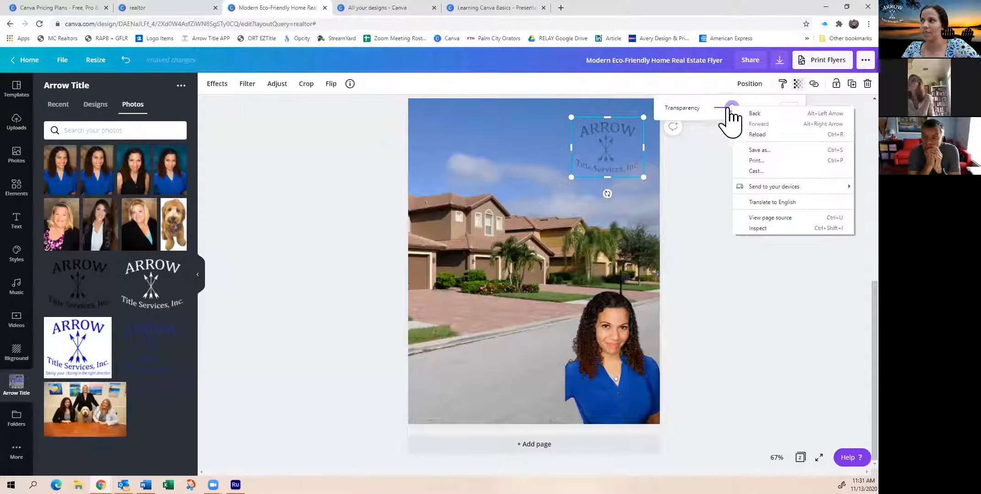
{"action": "left_click", "coordinate": [722, 165]}
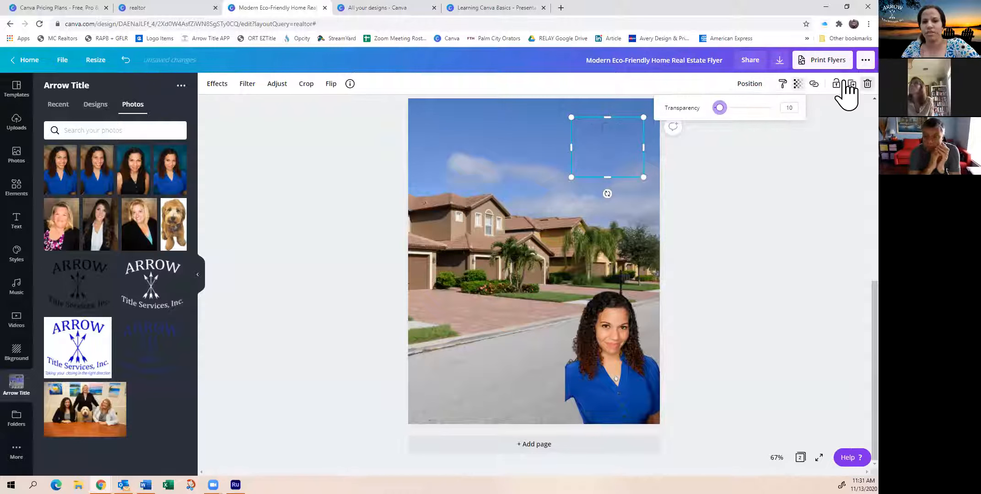
Set the Arrow Title Services logo's transparency to 22 and shift it closer to the page's upper-right corner
{"action": "left_click_drag", "start_coordinate": [720, 109], "coordinate": [726, 109]}
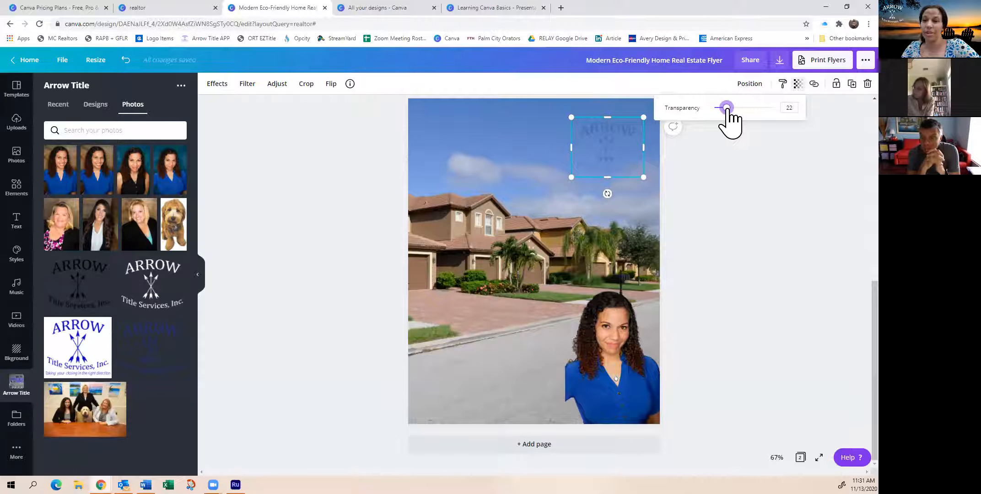
{"action": "left_click", "coordinate": [739, 161]}
{"action": "left_click_drag", "start_coordinate": [596, 157], "coordinate": [604, 149]}
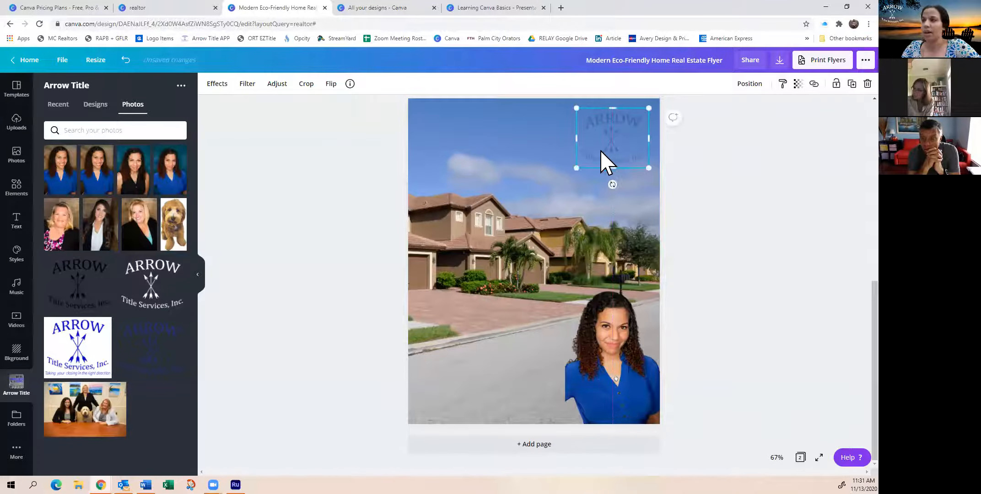
Scale the portrait cutout down further, keeping it in the page's lower-right corner
{"action": "left_click", "coordinate": [570, 293]}
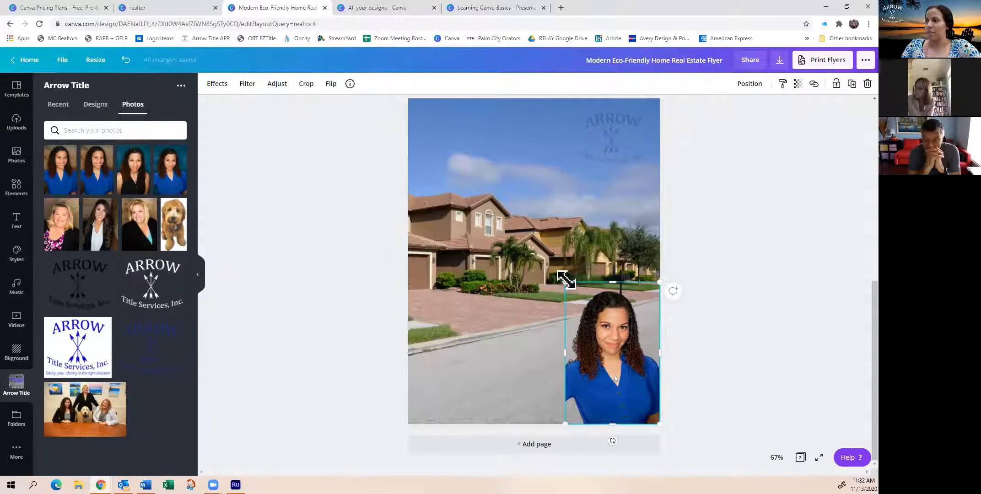
{"action": "left_click_drag", "start_coordinate": [588, 306], "coordinate": [593, 315]}
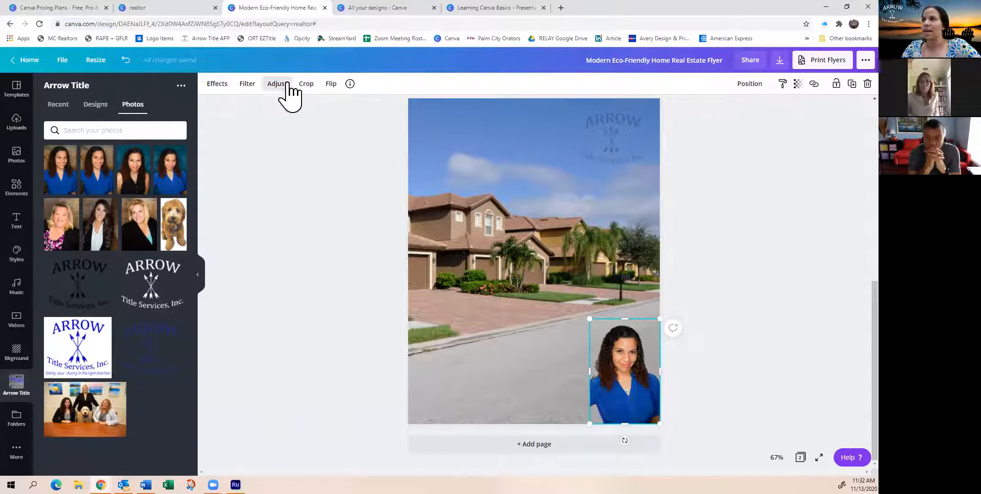
Try the Festive filter on the portrait, reset it to None, and view the image adjustment options
{"action": "left_click", "coordinate": [218, 84]}
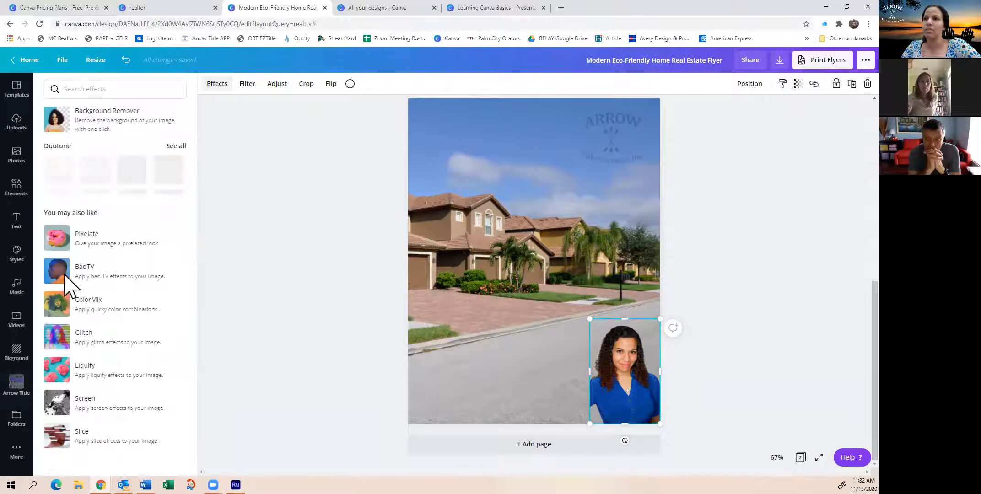
{"action": "left_click", "coordinate": [247, 84]}
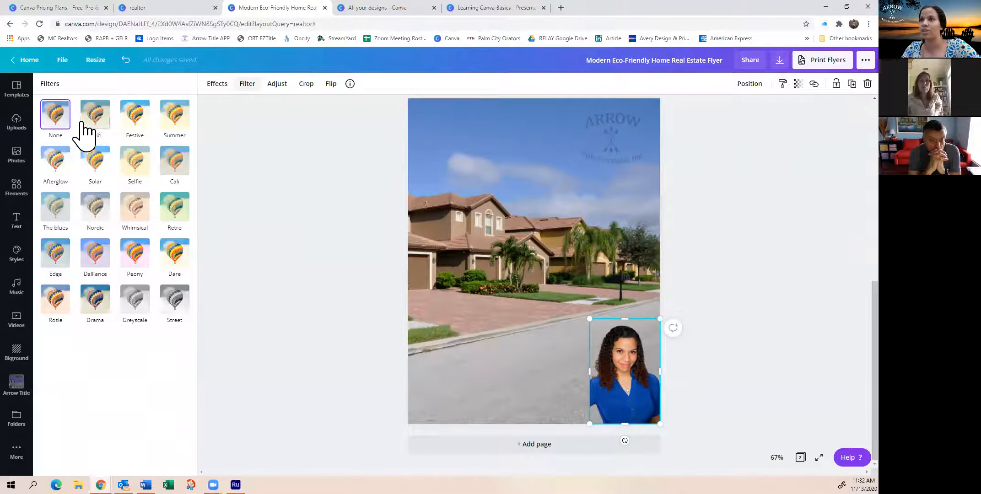
{"action": "left_click", "coordinate": [134, 124]}
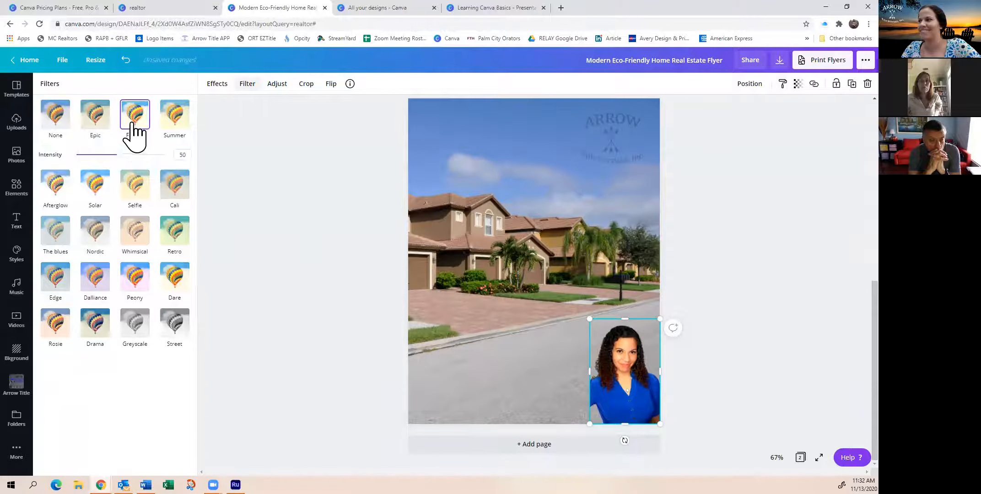
{"action": "left_click", "coordinate": [54, 122]}
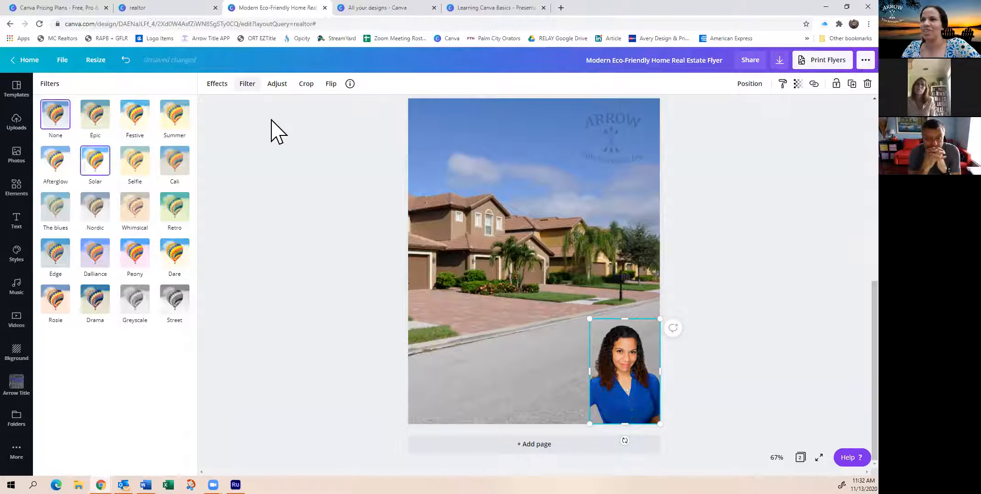
{"action": "left_click", "coordinate": [280, 87]}
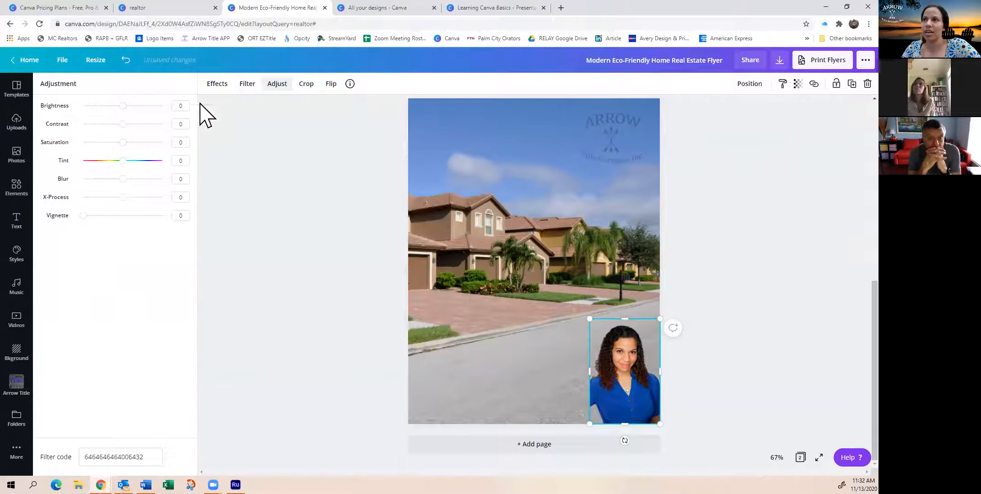
Crop the lower part off the portrait and move it back down to the page's bottom edge
{"action": "left_click", "coordinate": [311, 88]}
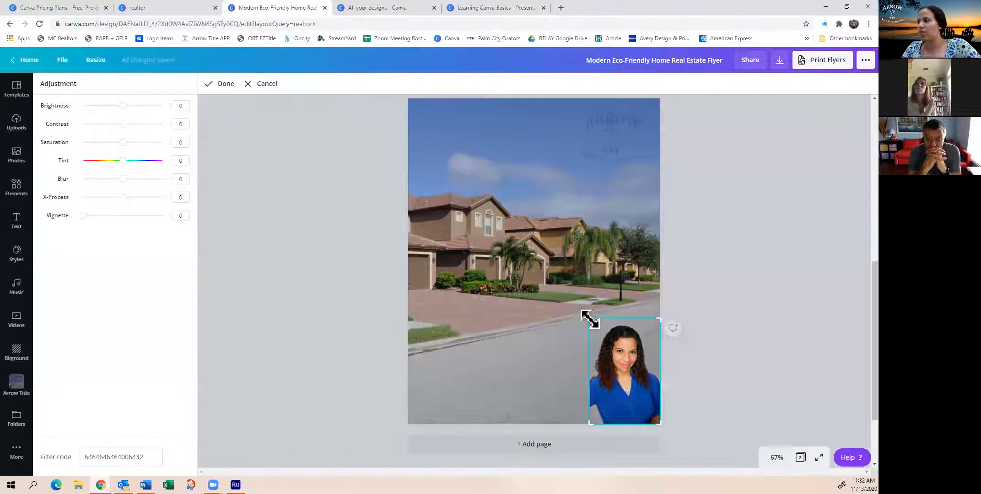
{"action": "left_click_drag", "start_coordinate": [588, 424], "coordinate": [585, 398]}
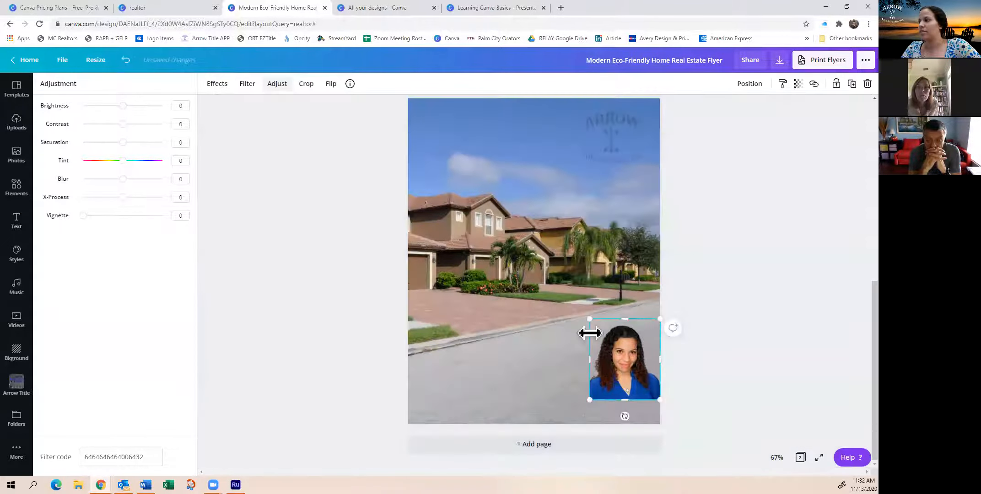
{"action": "left_click_drag", "start_coordinate": [625, 362], "coordinate": [628, 385]}
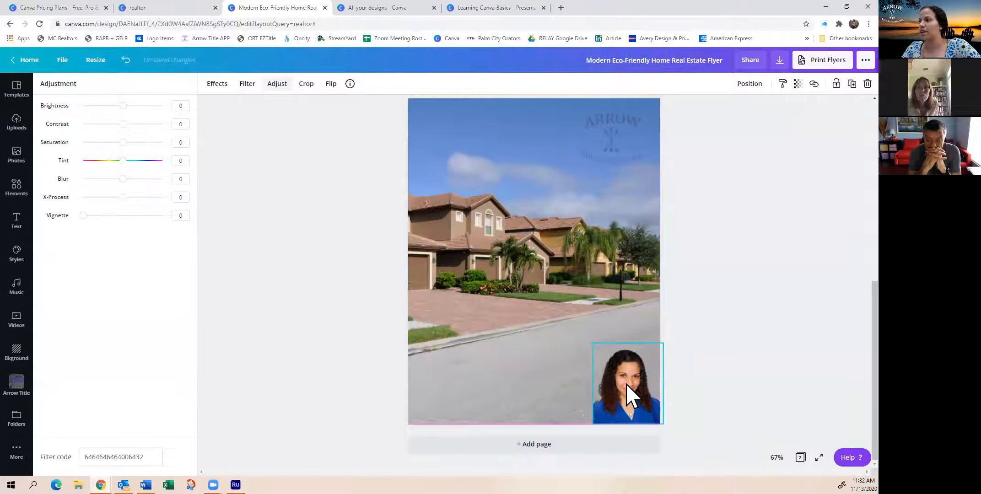
Try flipping the portrait horizontally and vertically, reversing each flip
{"action": "left_click", "coordinate": [331, 85]}
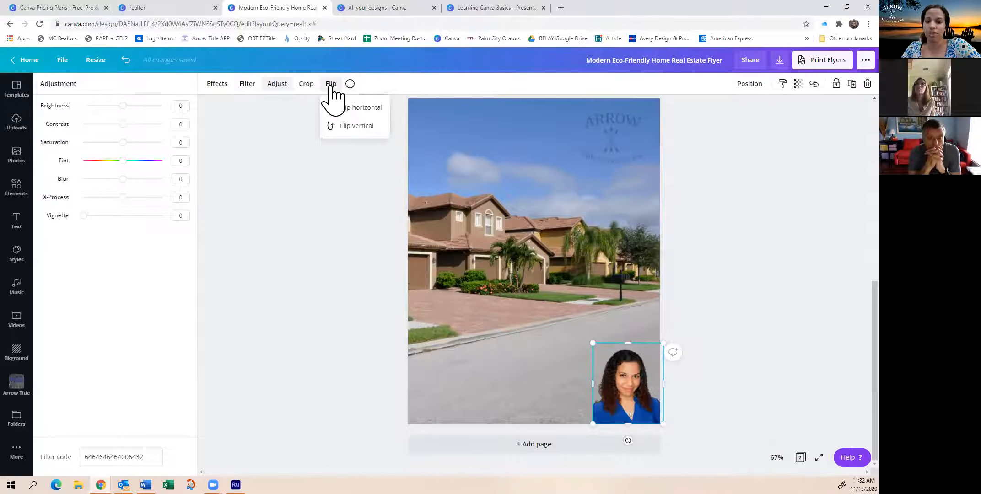
{"action": "left_click", "coordinate": [361, 109]}
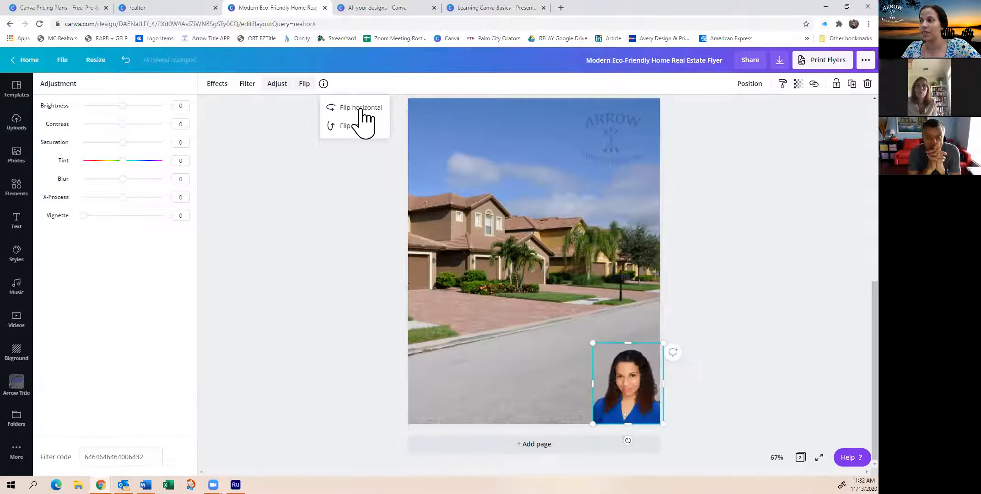
{"action": "left_click", "coordinate": [361, 109]}
{"action": "left_click", "coordinate": [361, 128]}
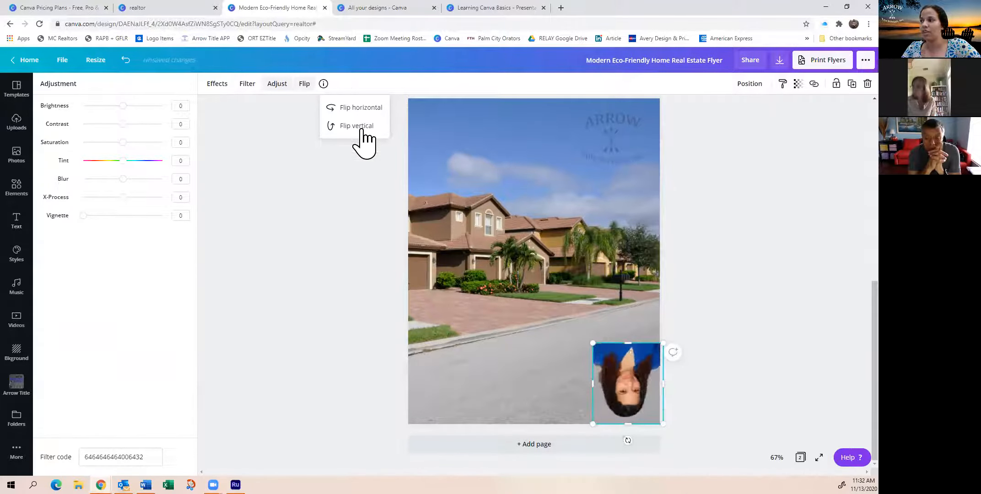
{"action": "left_click", "coordinate": [361, 127]}
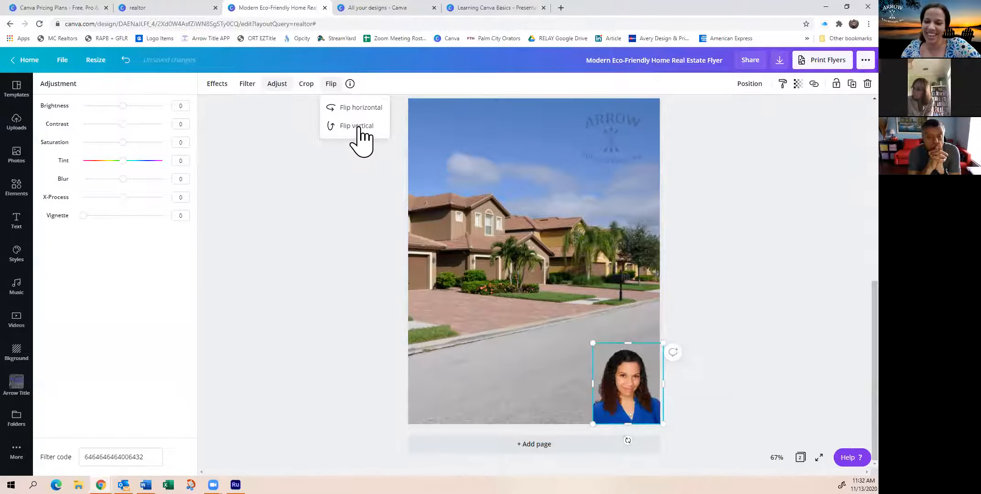
{"action": "left_click", "coordinate": [359, 85]}
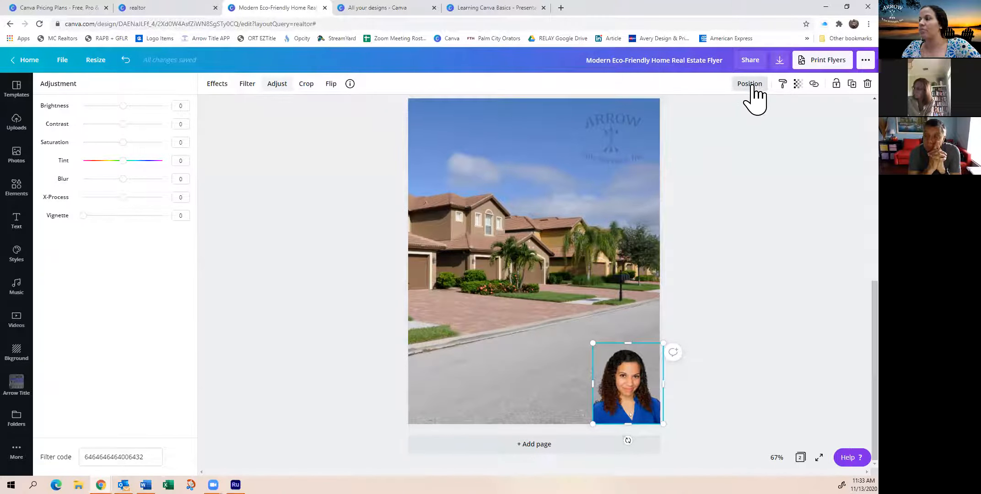
Move the portrait up from the page corner and add the POOL PARTY font combination so that it overlaps the portrait
{"action": "left_click_drag", "start_coordinate": [633, 372], "coordinate": [623, 336]}
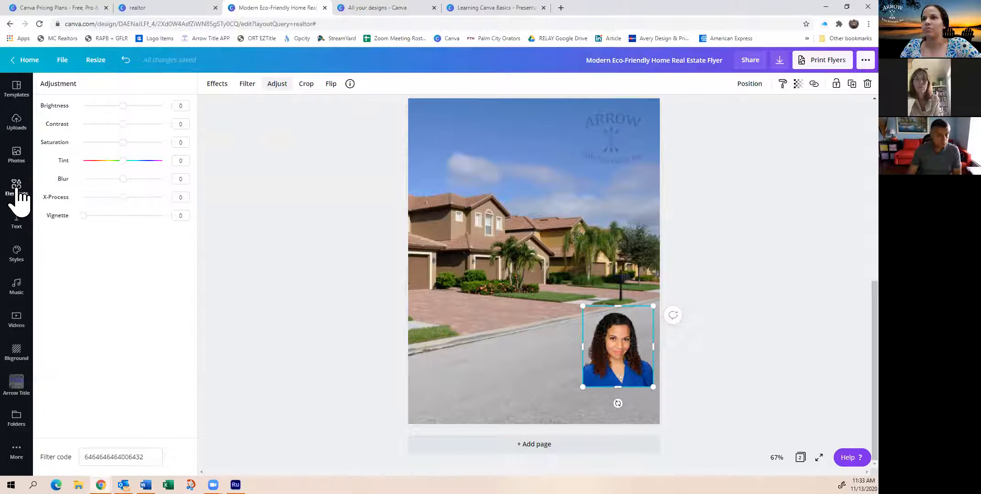
{"action": "left_click", "coordinate": [14, 222]}
{"action": "left_click", "coordinate": [79, 360]}
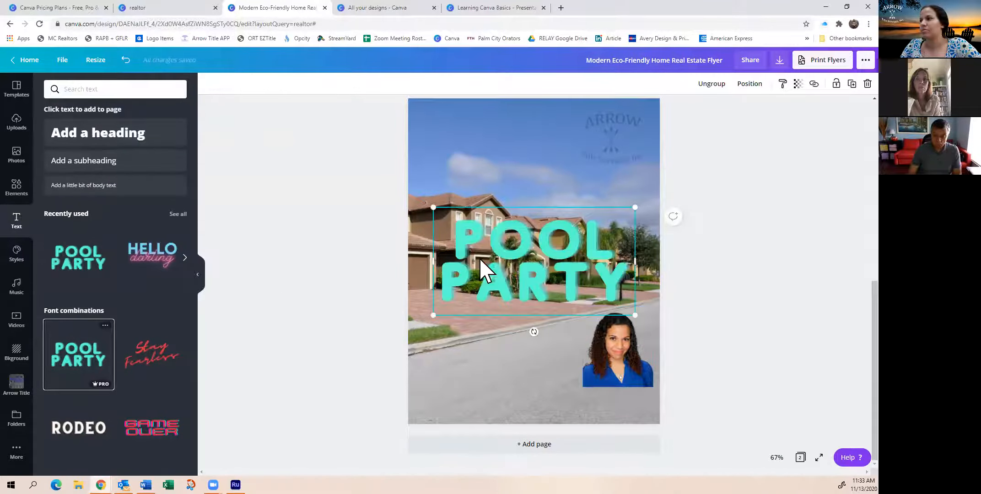
{"action": "left_click_drag", "start_coordinate": [533, 300], "coordinate": [536, 353]}
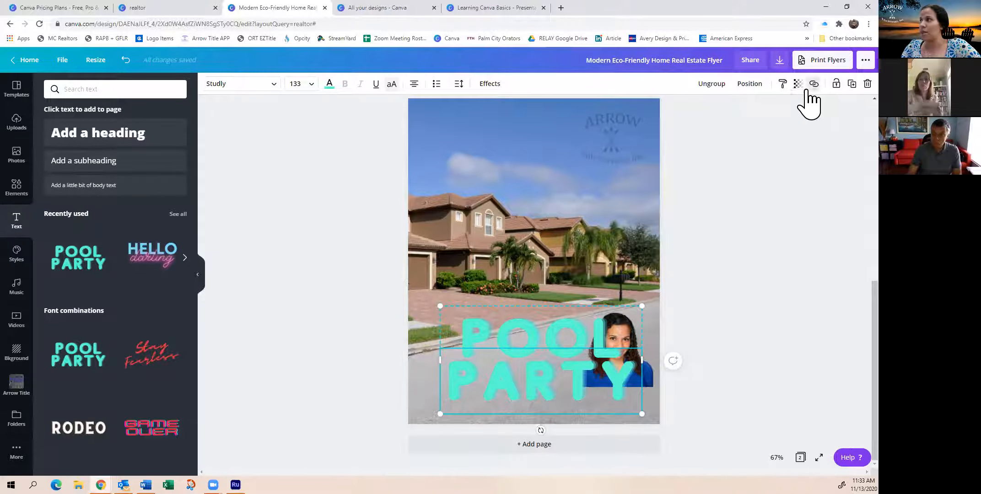
Send the POOL PARTY text backward behind the portrait
{"action": "left_click", "coordinate": [751, 85]}
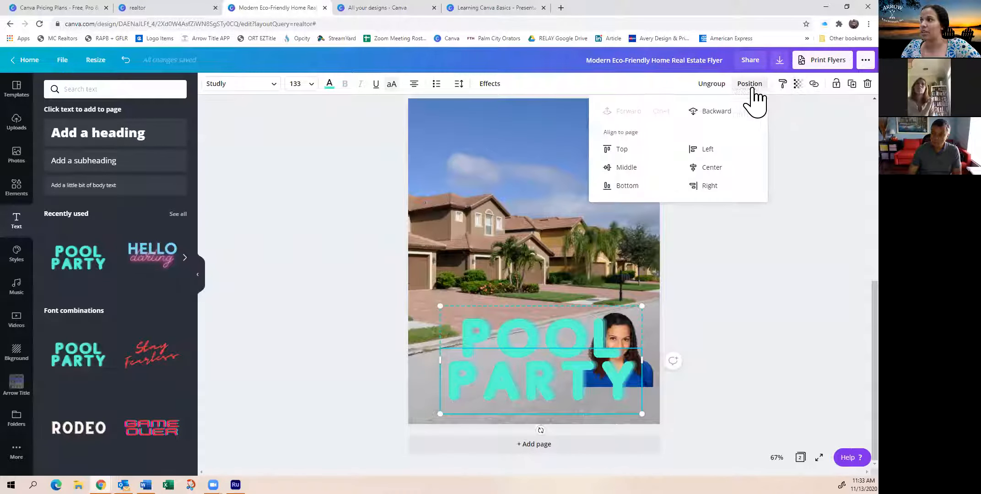
{"action": "left_click", "coordinate": [710, 123]}
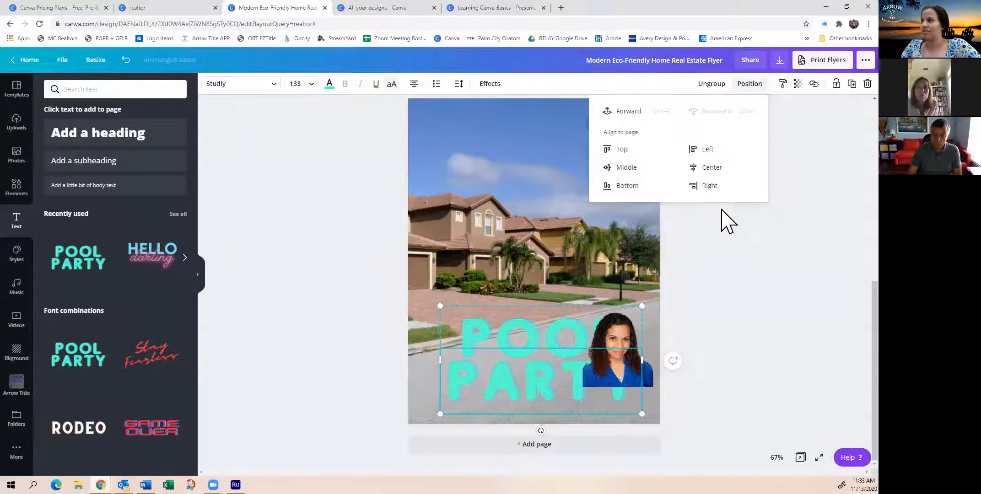
{"action": "left_click", "coordinate": [719, 237]}
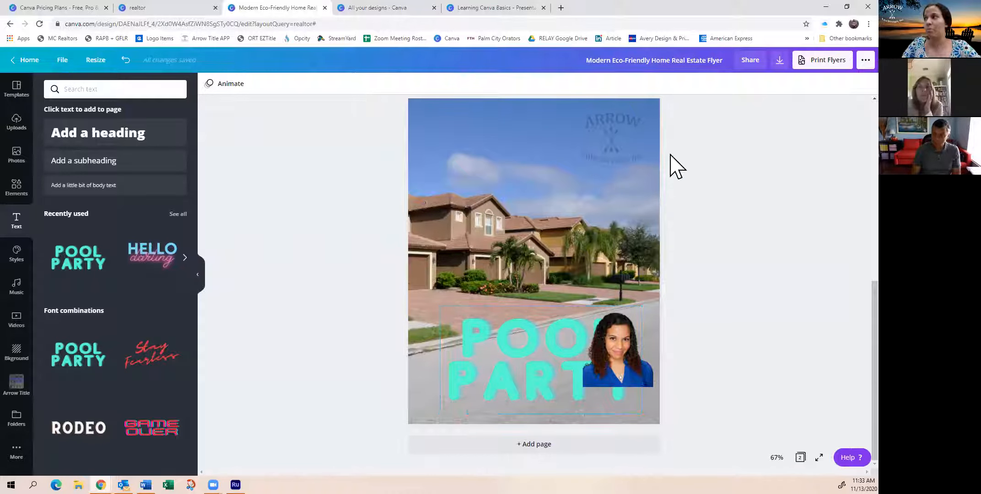
Send the portrait backward behind the POOL PARTY text
{"action": "left_click", "coordinate": [510, 364]}
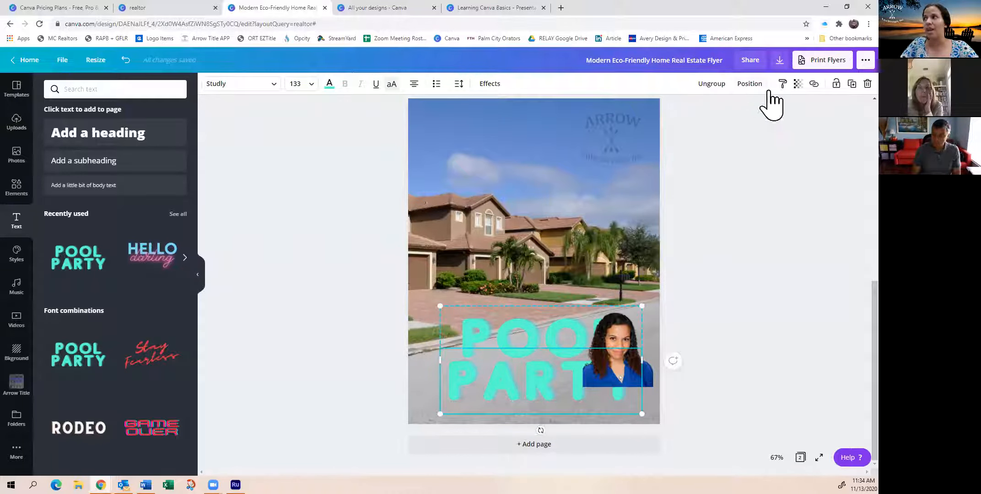
{"action": "left_click", "coordinate": [675, 270]}
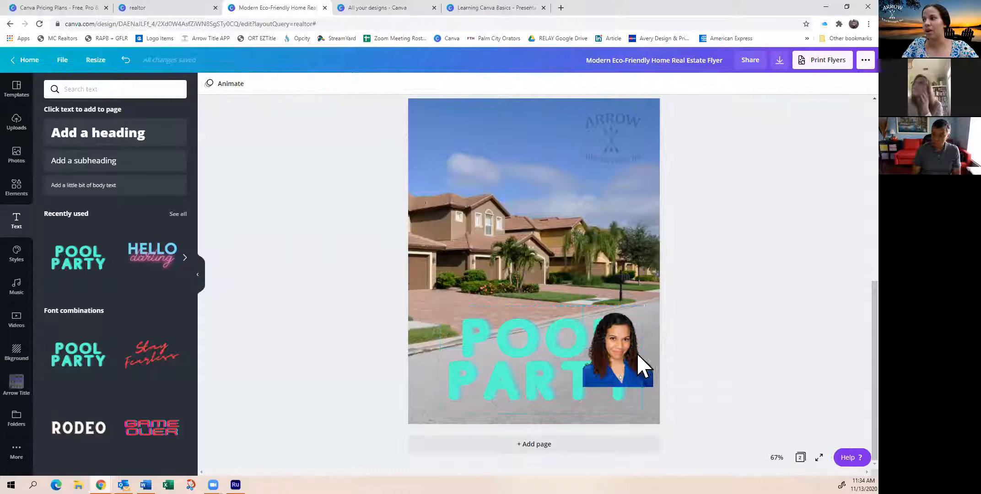
{"action": "left_click", "coordinate": [639, 374]}
{"action": "left_click", "coordinate": [749, 84]}
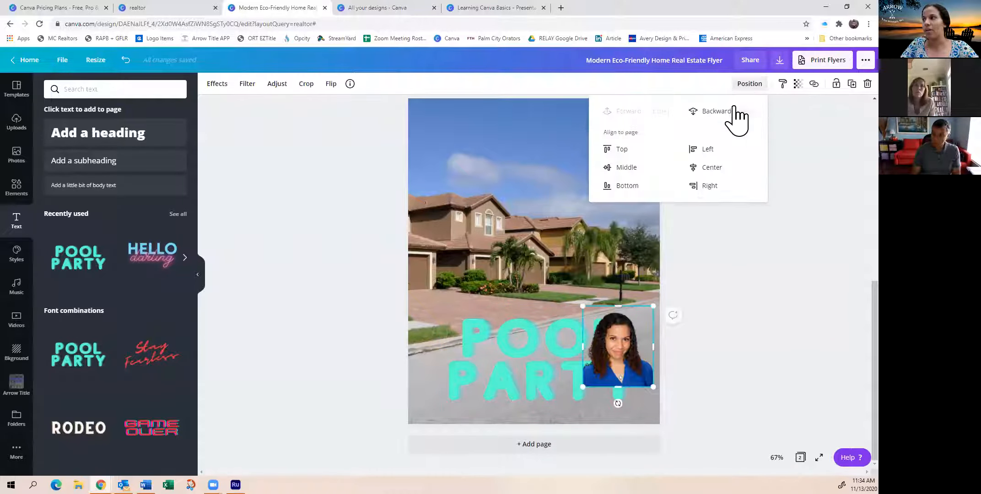
{"action": "left_click", "coordinate": [716, 111]}
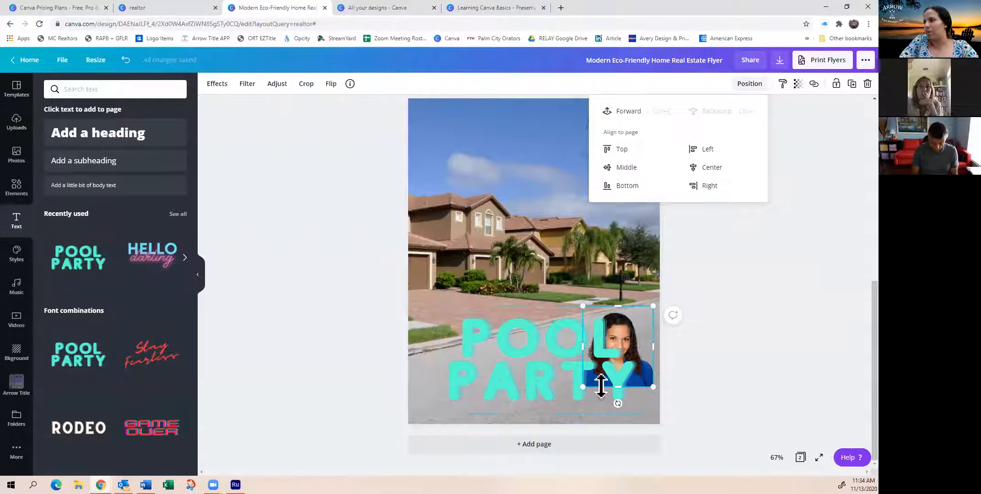
Enlarge the portrait to about 3.6 by 4.1 in the lower-right corner and fit the POOL PARTY text, about 5.2 by 2.8, beside it
{"action": "left_click_drag", "start_coordinate": [581, 386], "coordinate": [549, 440]}
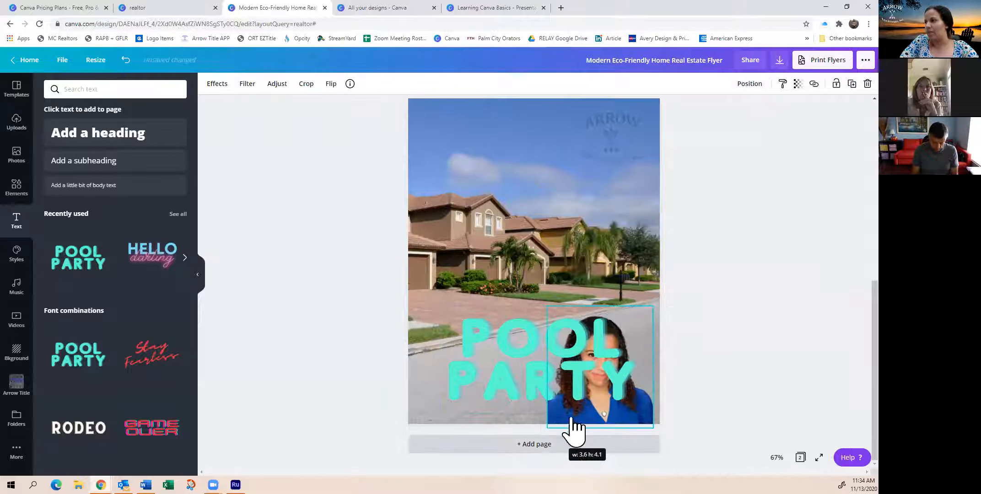
{"action": "left_click_drag", "start_coordinate": [632, 314], "coordinate": [562, 321]}
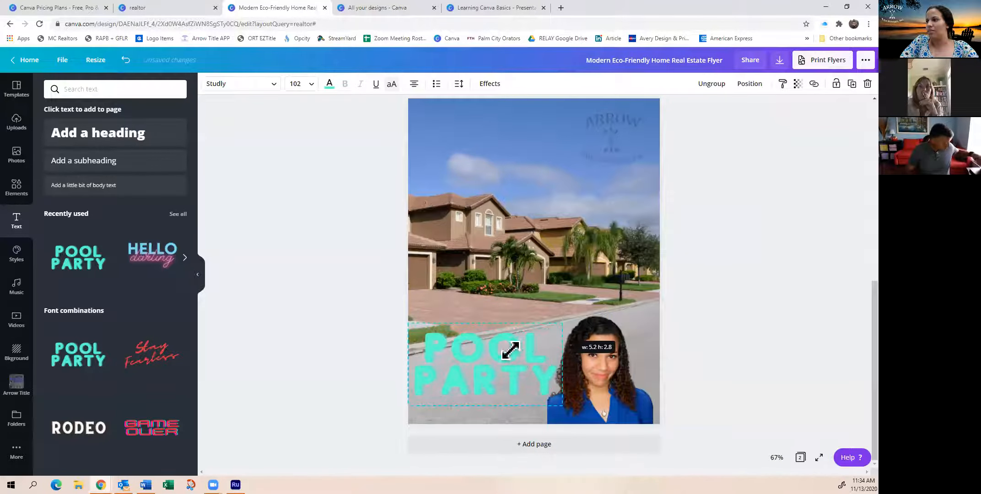
{"action": "left_click_drag", "start_coordinate": [517, 356], "coordinate": [516, 350]}
{"action": "left_click", "coordinate": [602, 372]}
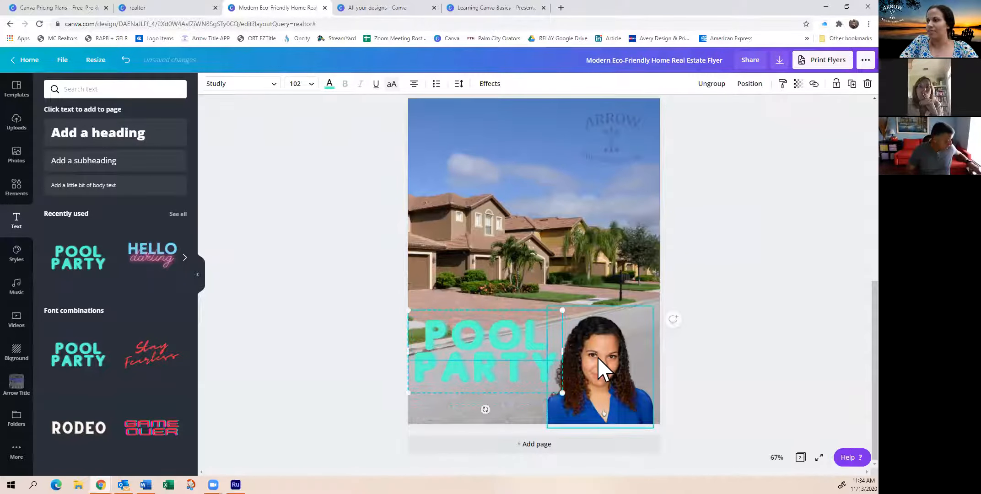
{"action": "left_click_drag", "start_coordinate": [611, 369], "coordinate": [604, 356]}
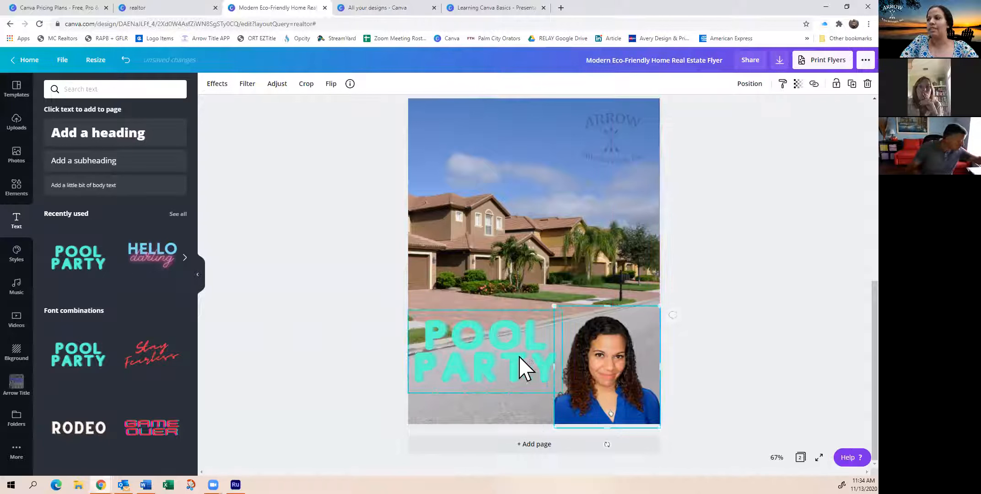
{"action": "left_click", "coordinate": [526, 368]}
{"action": "left_click_drag", "start_coordinate": [518, 357], "coordinate": [521, 355]}
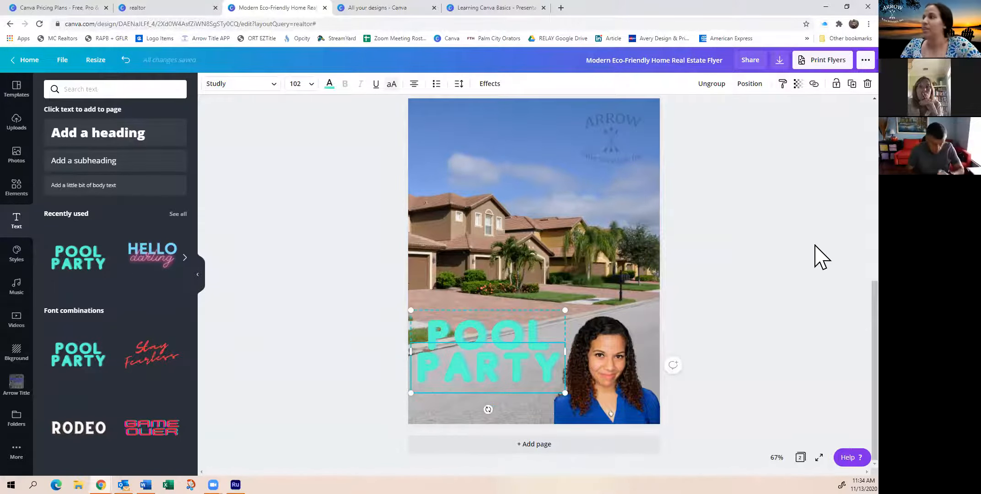
{"action": "left_click", "coordinate": [755, 85]}
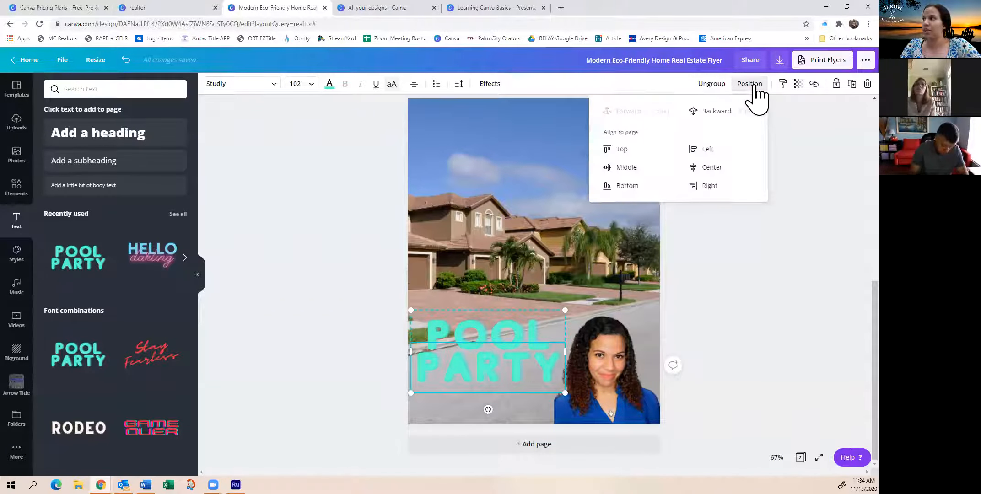
{"action": "left_click", "coordinate": [784, 144]}
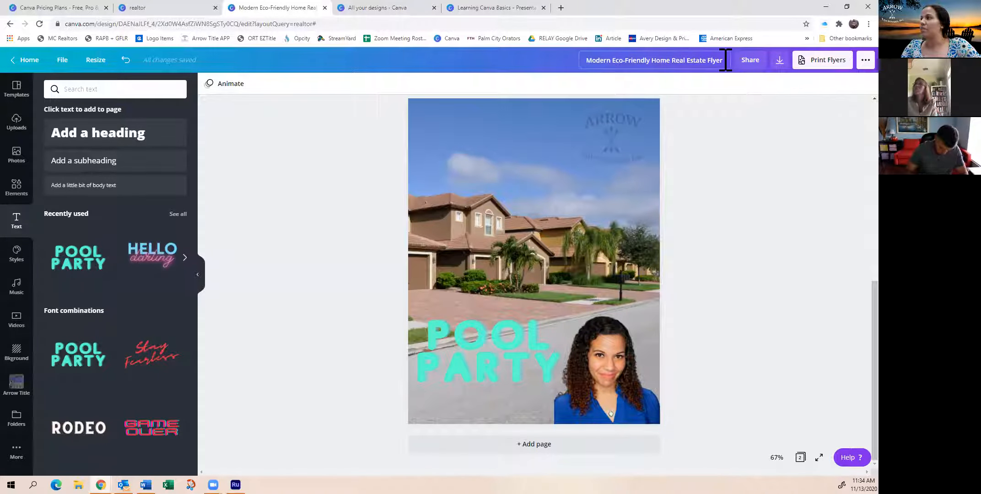
{"action": "left_click", "coordinate": [491, 381]}
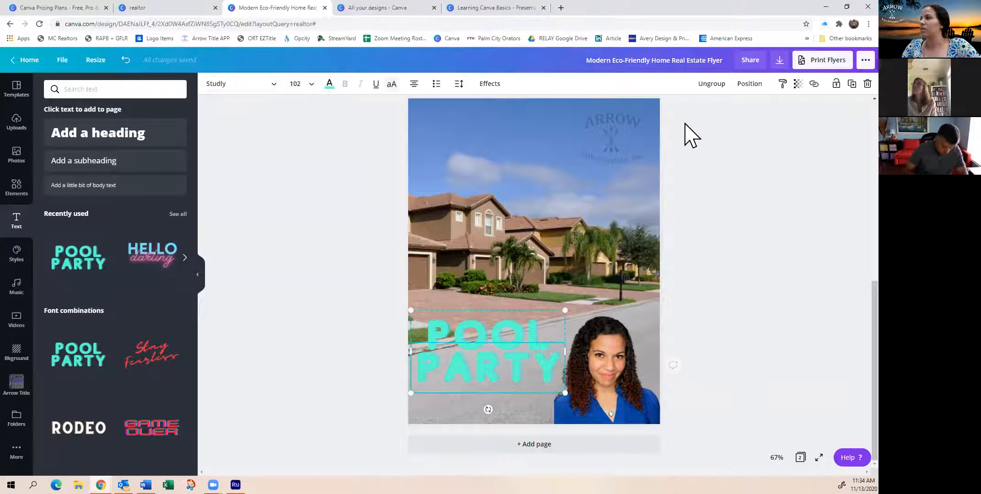
Try the transparency control on the POOL PARTY text and return it to 100
{"action": "left_click", "coordinate": [783, 84]}
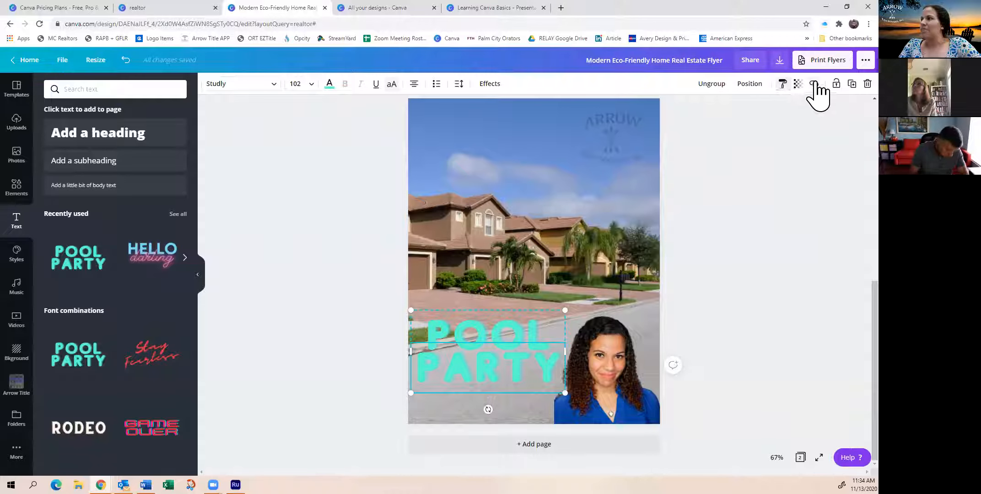
{"action": "left_click", "coordinate": [791, 110]}
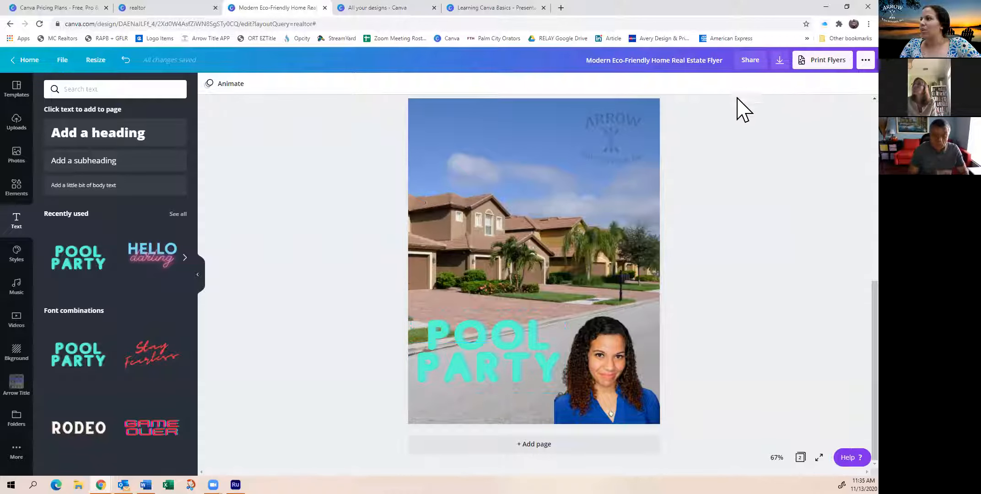
{"action": "left_click", "coordinate": [473, 332]}
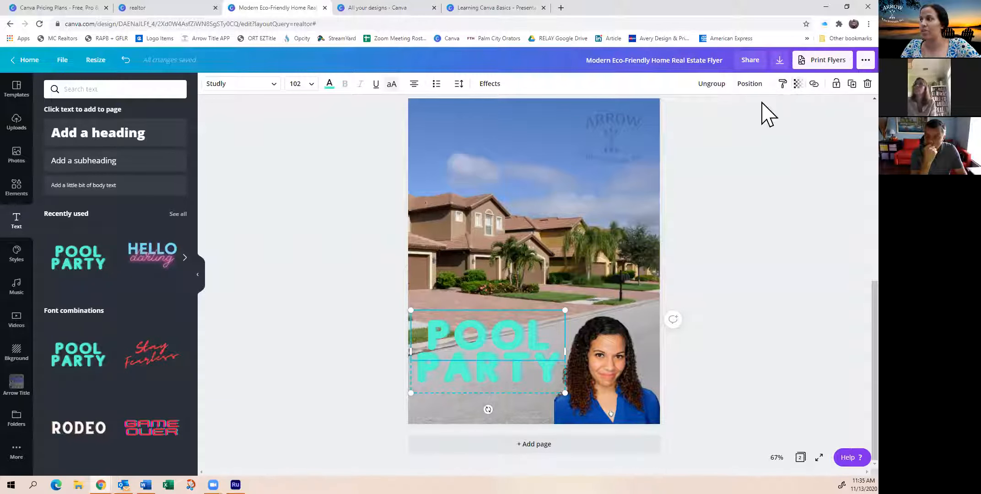
{"action": "left_click", "coordinate": [797, 85]}
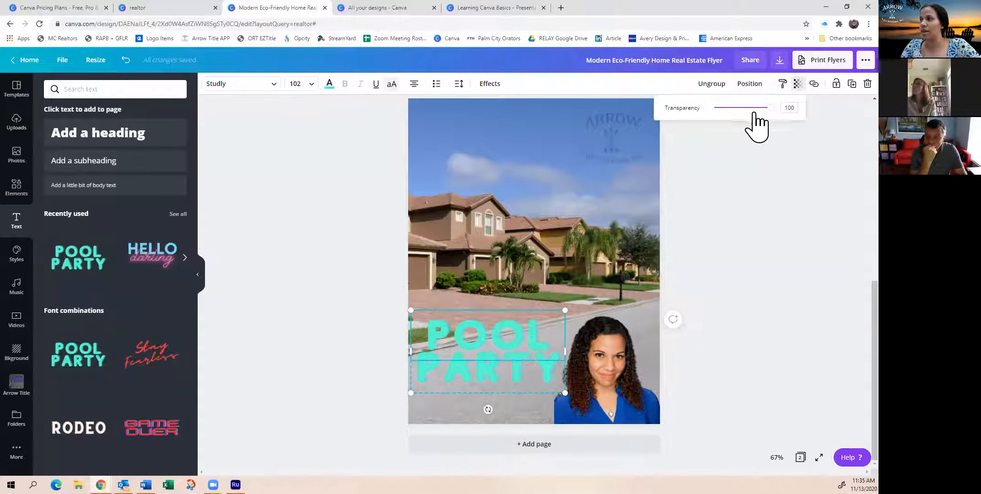
{"action": "mouse_move", "coordinate": [771, 110]}
{"action": "left_mouse_down"}
{"action": "mouse_move", "coordinate": [733, 110]}
{"action": "mouse_move", "coordinate": [783, 114]}
{"action": "left_mouse_up"}
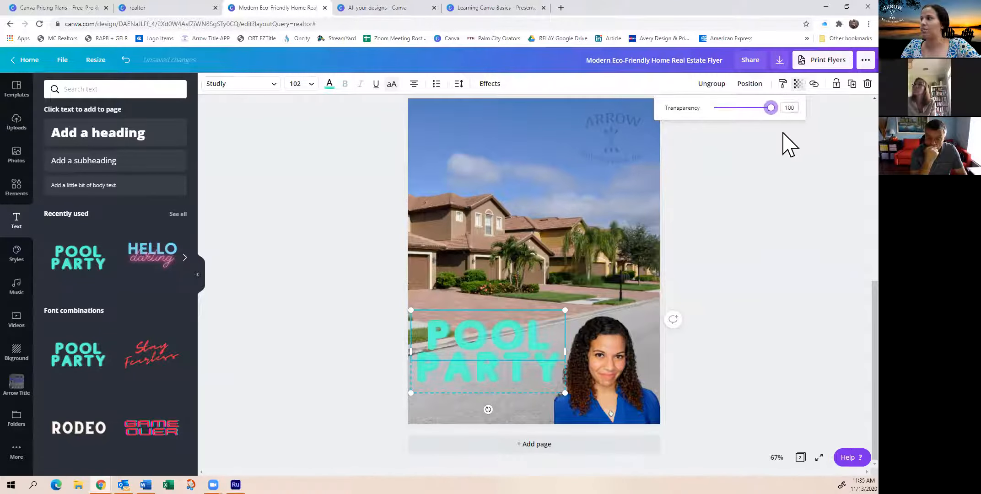
{"action": "left_click", "coordinate": [810, 105]}
{"action": "left_click", "coordinate": [526, 339]}
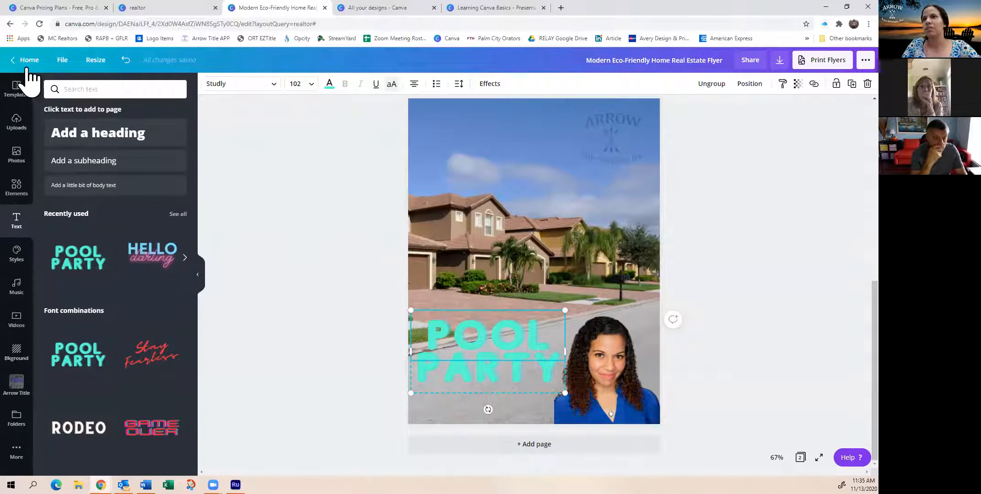
Make the semi-transparent Arrow logo on page 2 more opaque
{"action": "scroll", "coordinate": [27, 371], "scroll_direction": "down", "scroll_amount": 1}
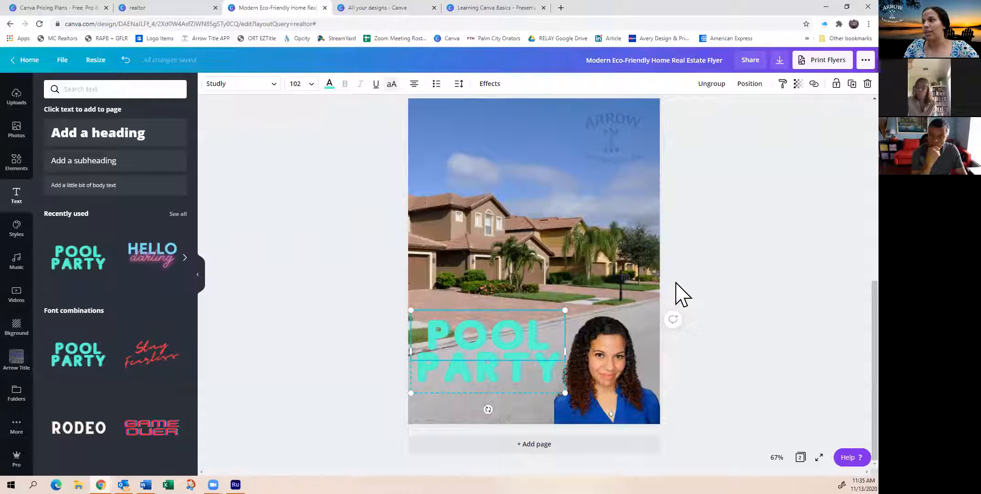
{"action": "scroll", "coordinate": [548, 215], "scroll_direction": "up", "scroll_amount": 10}
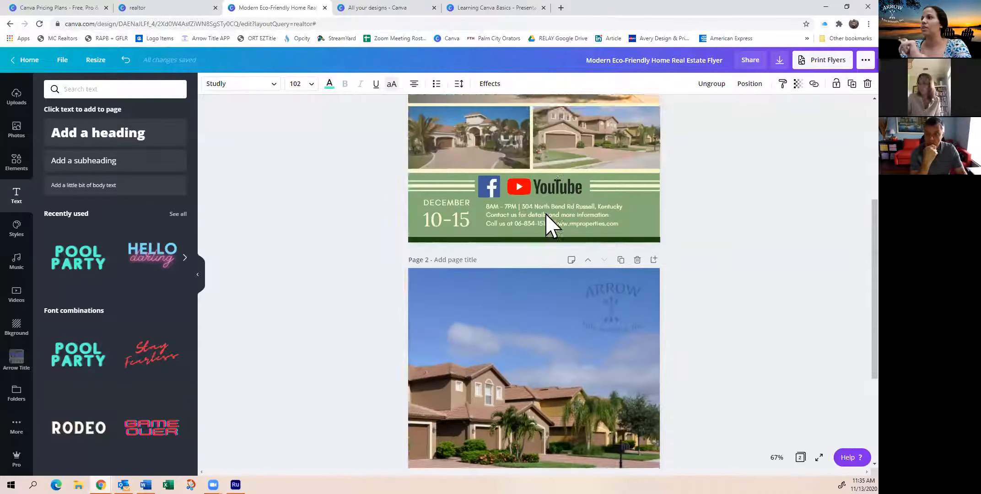
{"action": "scroll", "coordinate": [548, 234], "scroll_direction": "down", "scroll_amount": 10}
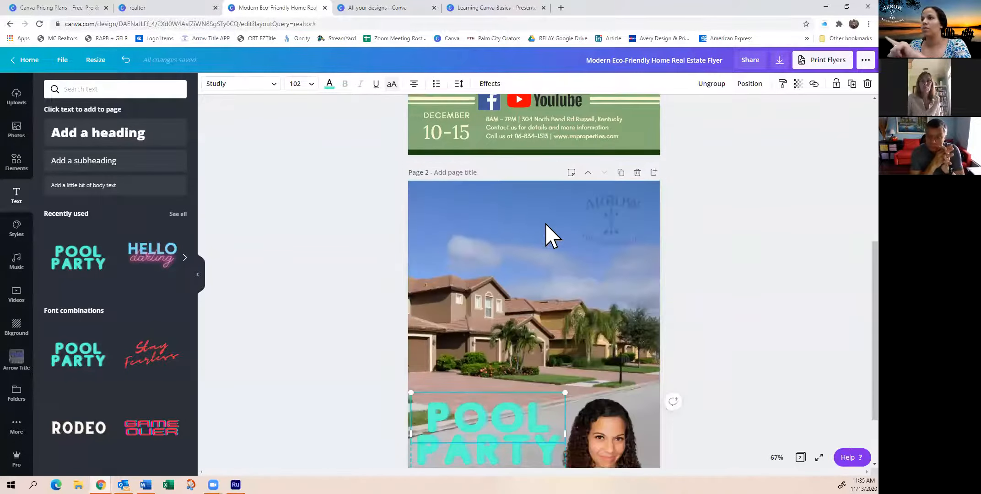
{"action": "left_click", "coordinate": [613, 151]}
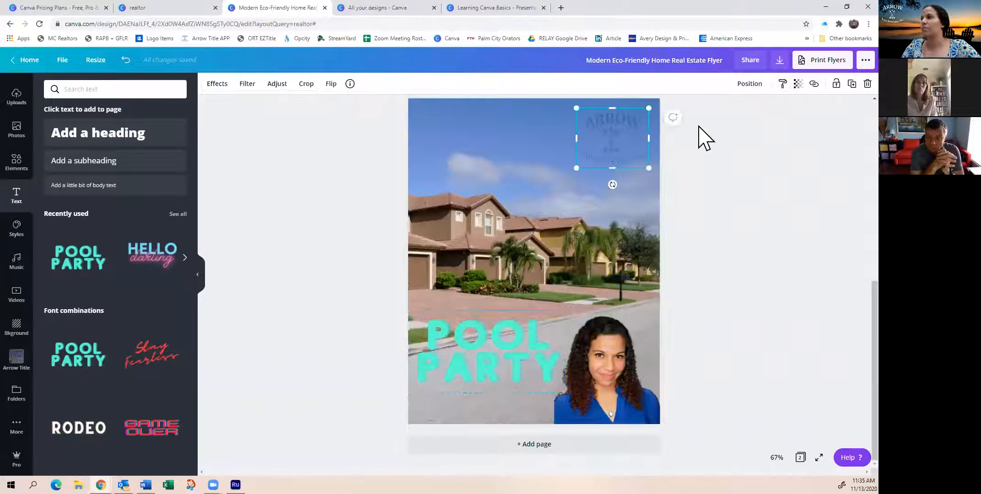
{"action": "left_click", "coordinate": [797, 83]}
{"action": "left_click_drag", "start_coordinate": [736, 108], "coordinate": [753, 109]}
{"action": "left_click", "coordinate": [744, 159]}
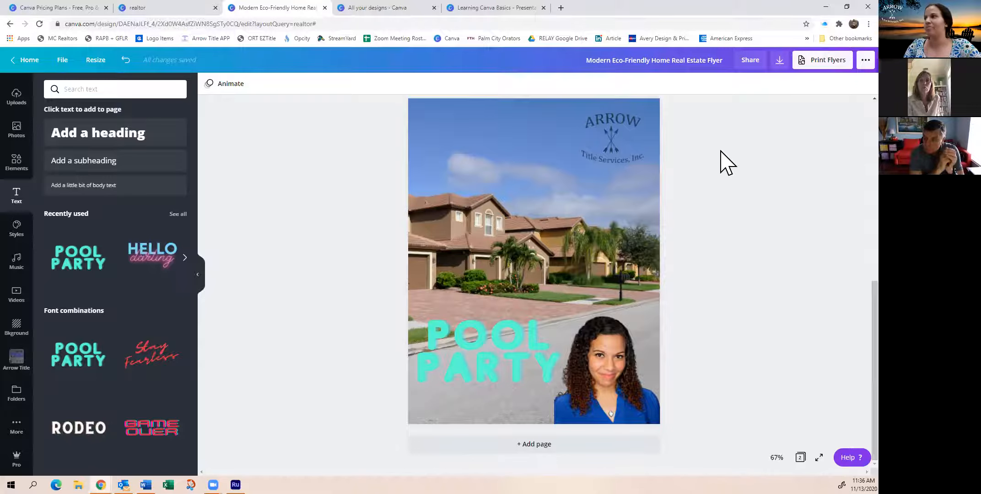
Review both flyer pages and open the resize options for the design
{"action": "scroll", "coordinate": [722, 164], "scroll_direction": "up", "scroll_amount": 5}
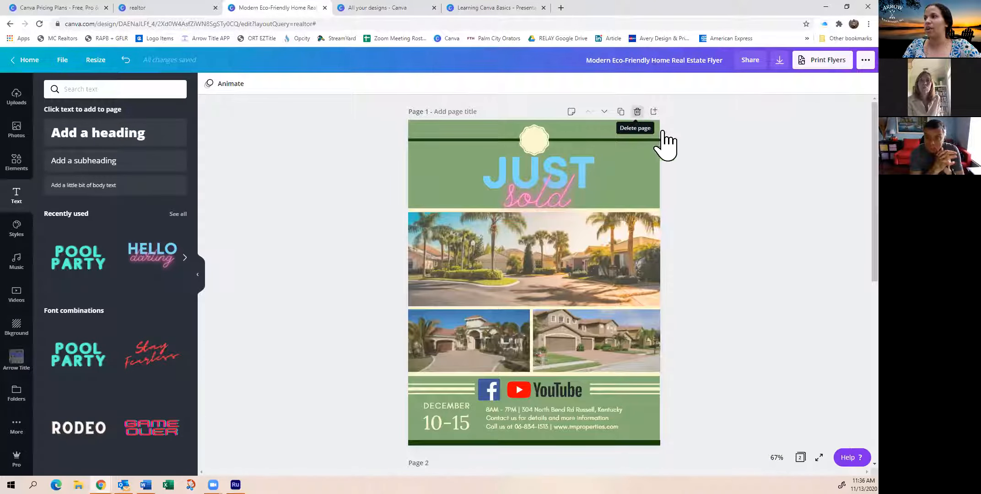
{"action": "scroll", "coordinate": [457, 258], "scroll_direction": "down", "scroll_amount": 4}
{"action": "scroll", "coordinate": [404, 219], "scroll_direction": "up", "scroll_amount": 4}
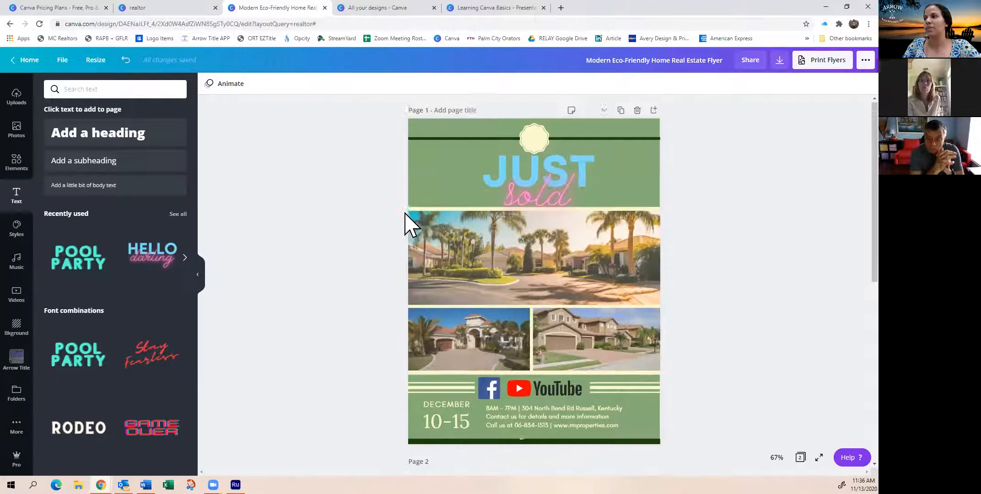
{"action": "scroll", "coordinate": [366, 247], "scroll_direction": "down", "scroll_amount": 4}
{"action": "scroll", "coordinate": [440, 350], "scroll_direction": "down", "scroll_amount": 3}
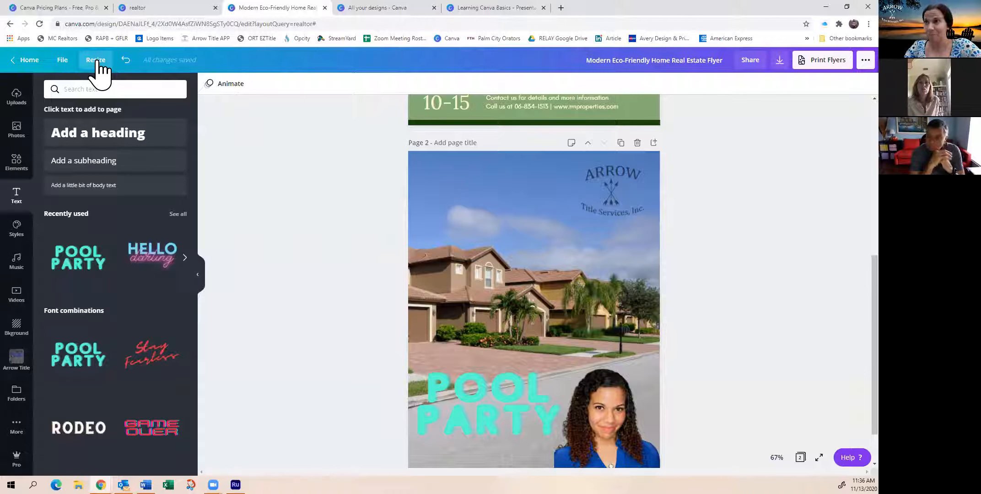
{"action": "left_click", "coordinate": [99, 65]}
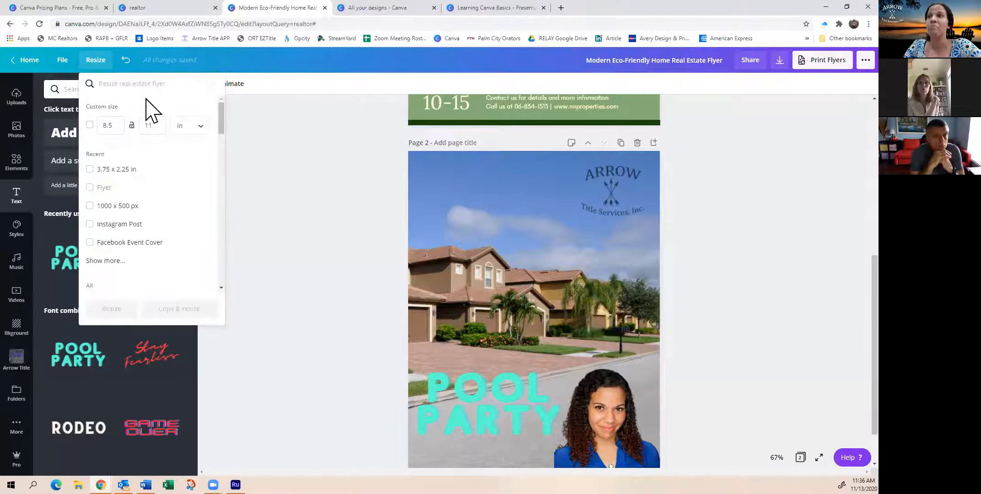
{"action": "left_click", "coordinate": [122, 85]}
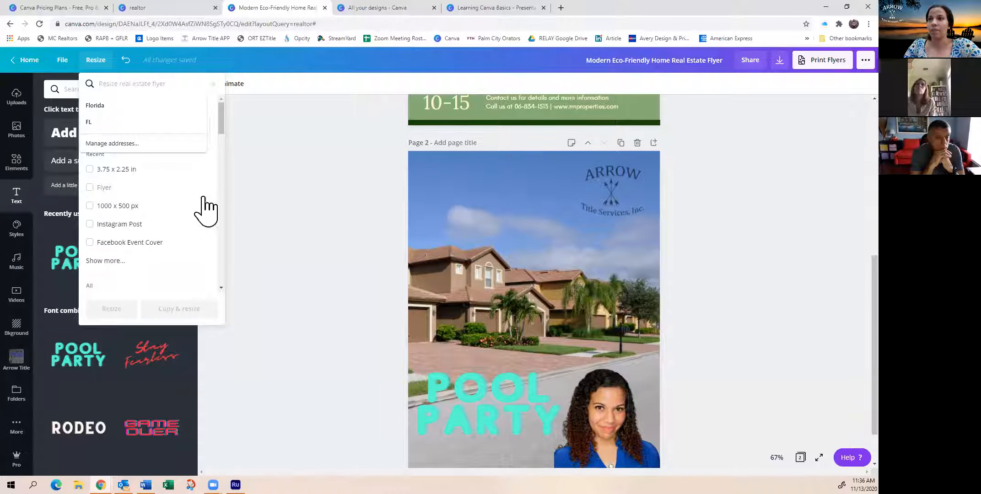
{"action": "left_click", "coordinate": [271, 124]}
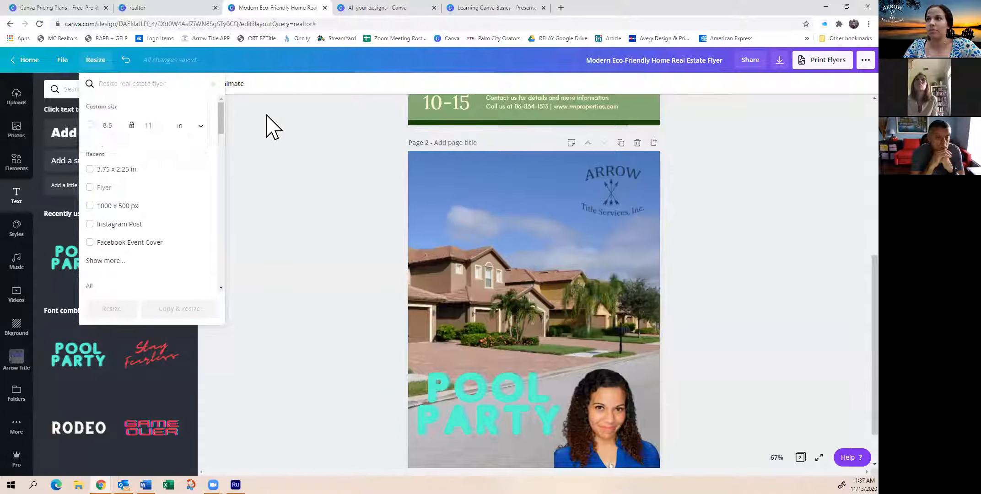
Try a custom design size of 300 by 100 and switch its unit from inches to pixels
{"action": "left_click", "coordinate": [94, 61]}
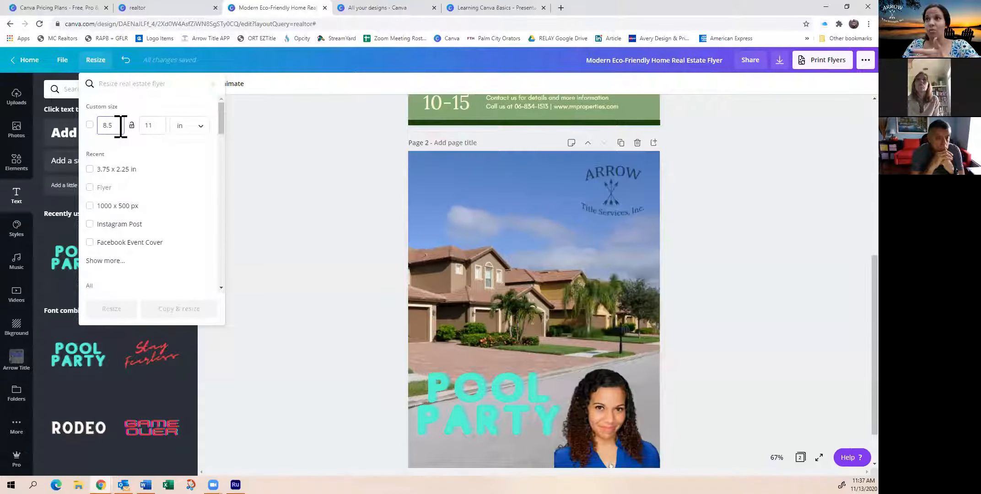
{"action": "key", "text": "BackSpace"}
{"action": "key", "text": "BackSpace"}
{"action": "key", "text": "BackSpace"}
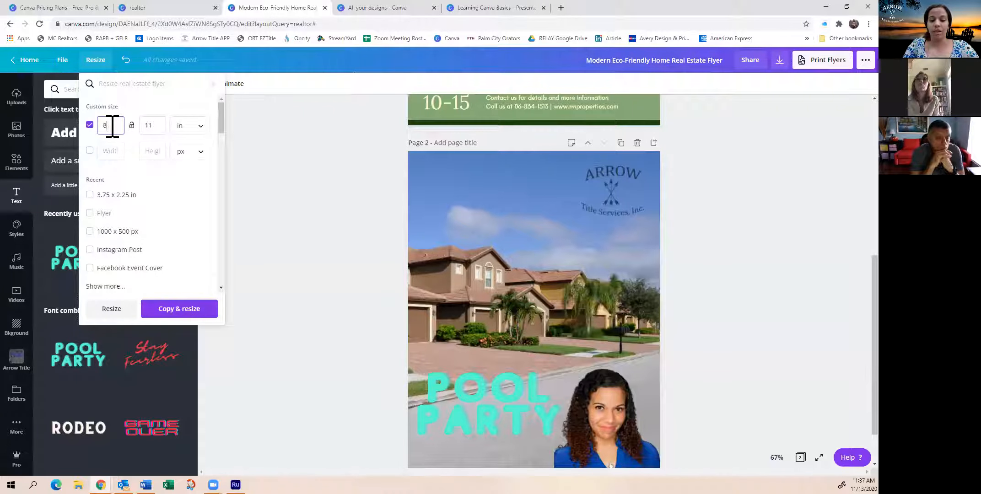
{"action": "type", "text": "300"}
{"action": "left_click", "coordinate": [156, 127]}
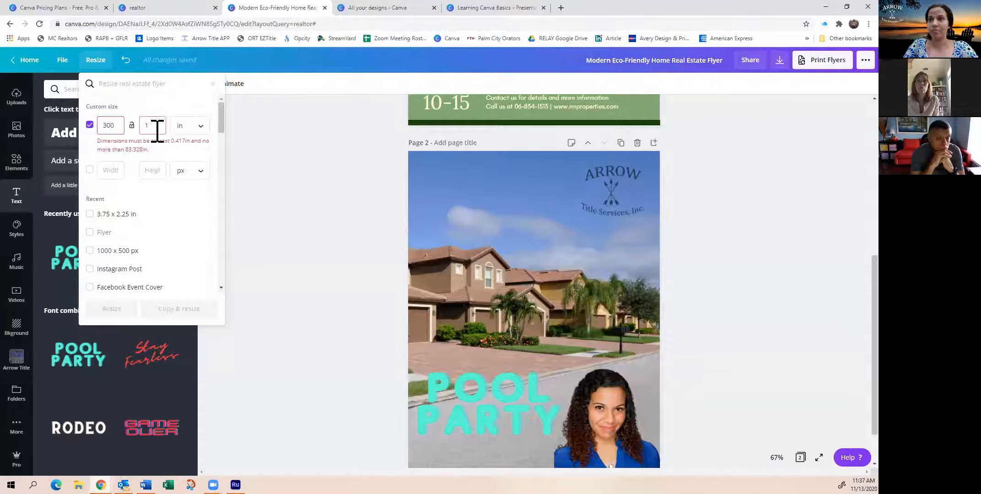
{"action": "left_click", "coordinate": [185, 128]}
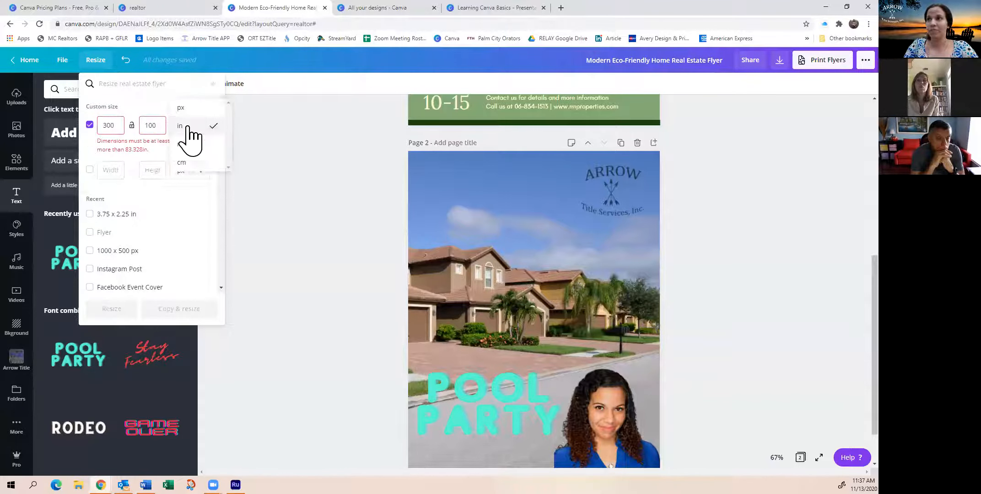
{"action": "left_click", "coordinate": [188, 109]}
{"action": "left_click", "coordinate": [193, 131]}
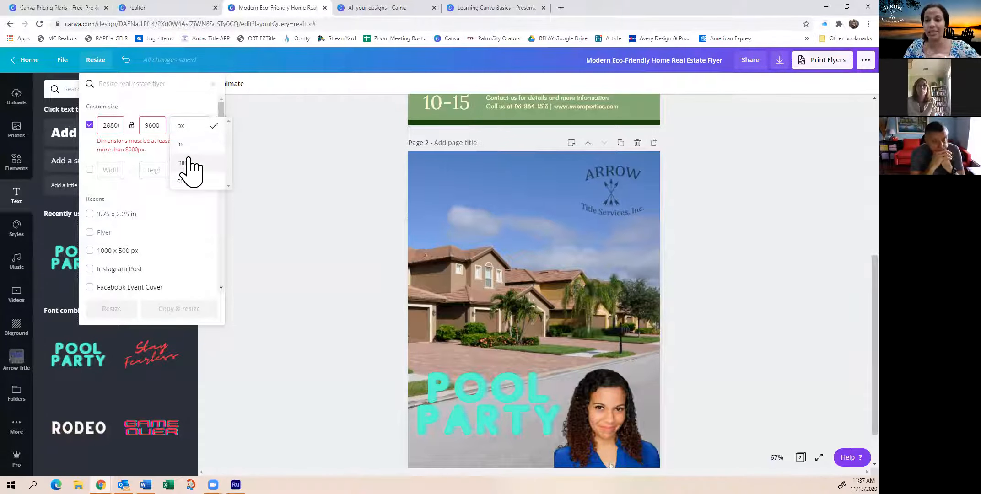
{"action": "left_click", "coordinate": [160, 97]}
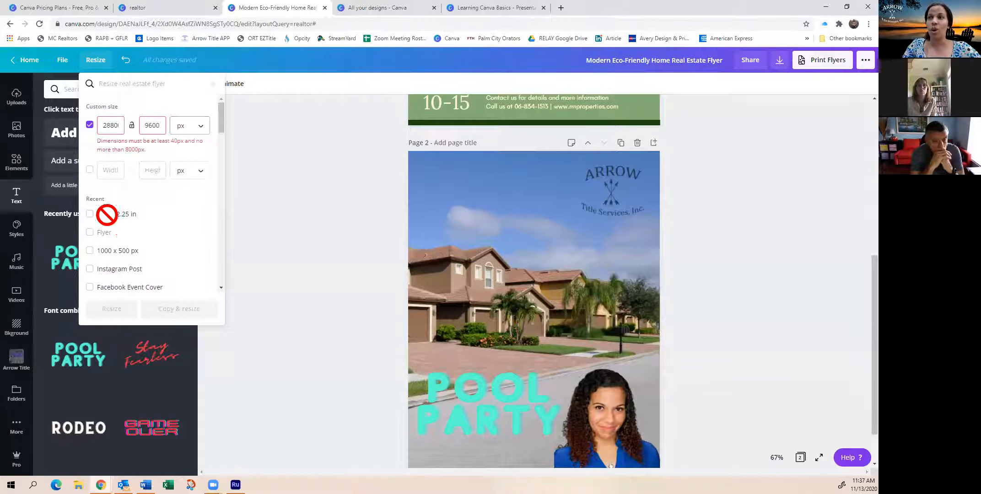
Deselect the custom size and resize the existing design to the Instagram Post format, 1080 × 1080 px
{"action": "left_click", "coordinate": [97, 271]}
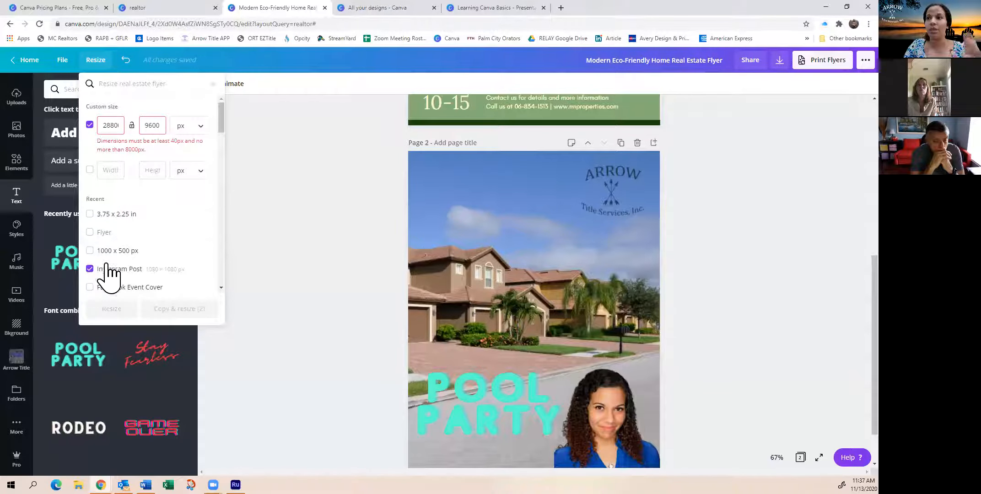
{"action": "left_click", "coordinate": [90, 124]}
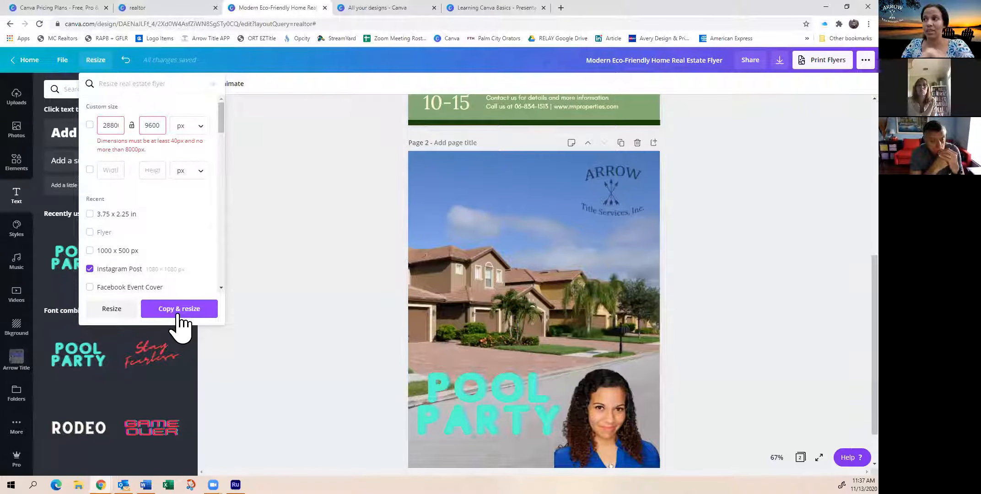
{"action": "left_click", "coordinate": [112, 309]}
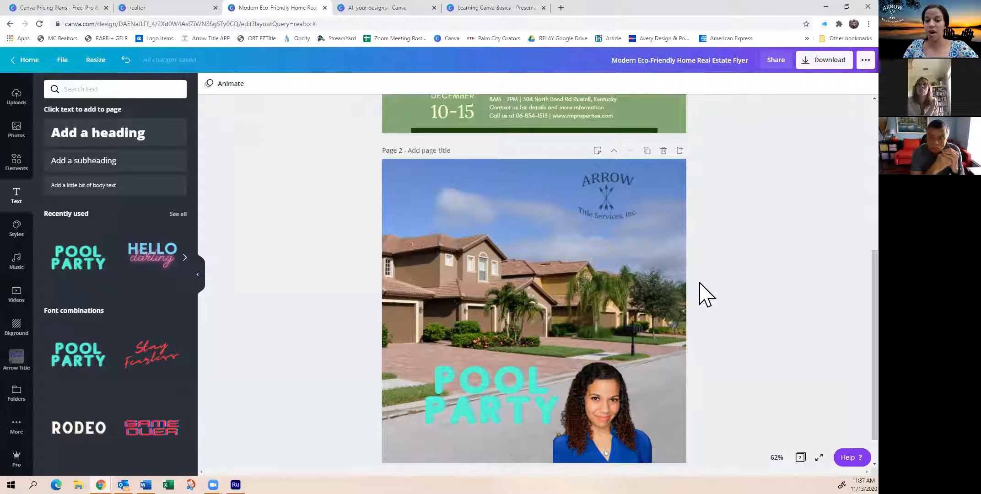
Move the portrait on page 2 into the lower-right corner of the square page
{"action": "scroll", "coordinate": [671, 281], "scroll_direction": "up", "scroll_amount": 5}
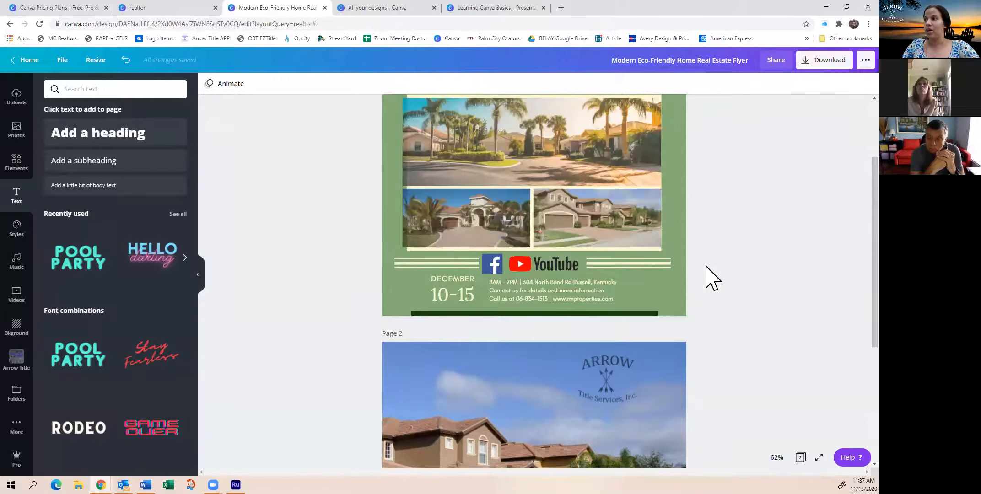
{"action": "scroll", "coordinate": [389, 240], "scroll_direction": "up", "scroll_amount": 2}
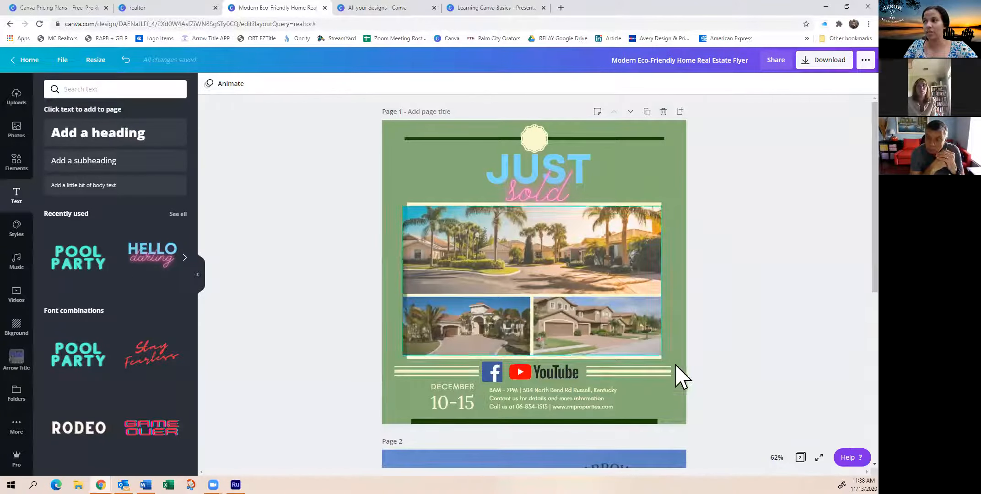
{"action": "scroll", "coordinate": [736, 224], "scroll_direction": "down", "scroll_amount": 5}
{"action": "scroll", "coordinate": [526, 333], "scroll_direction": "down", "scroll_amount": 2}
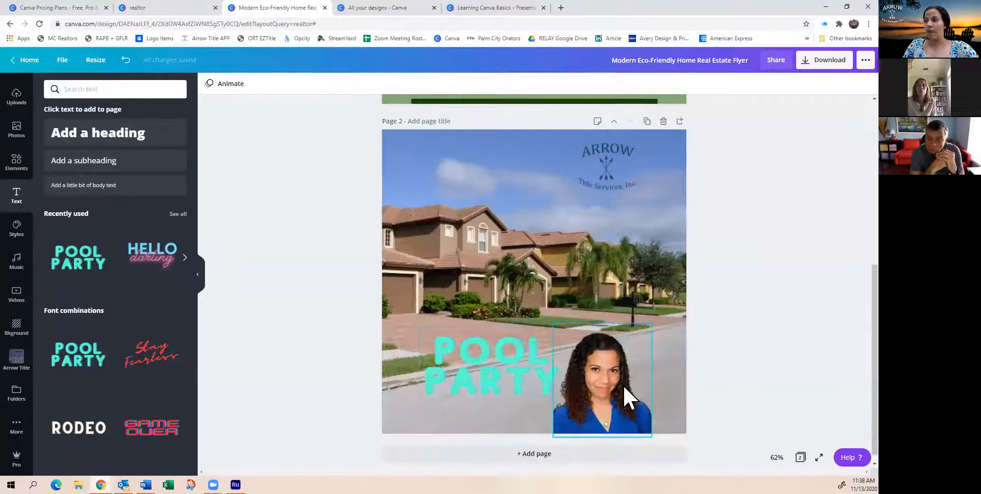
{"action": "left_click", "coordinate": [667, 386]}
{"action": "left_click_drag", "start_coordinate": [666, 383], "coordinate": [658, 383]}
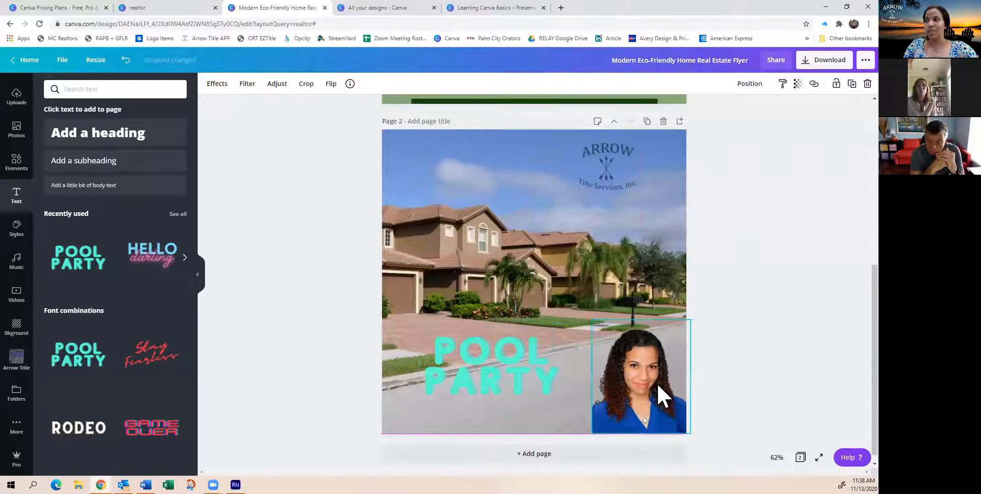
Shift the POOL PARTY text slightly down and move the Arrow logo closer to the page's right edge
{"action": "left_click_drag", "start_coordinate": [526, 402], "coordinate": [529, 417]}
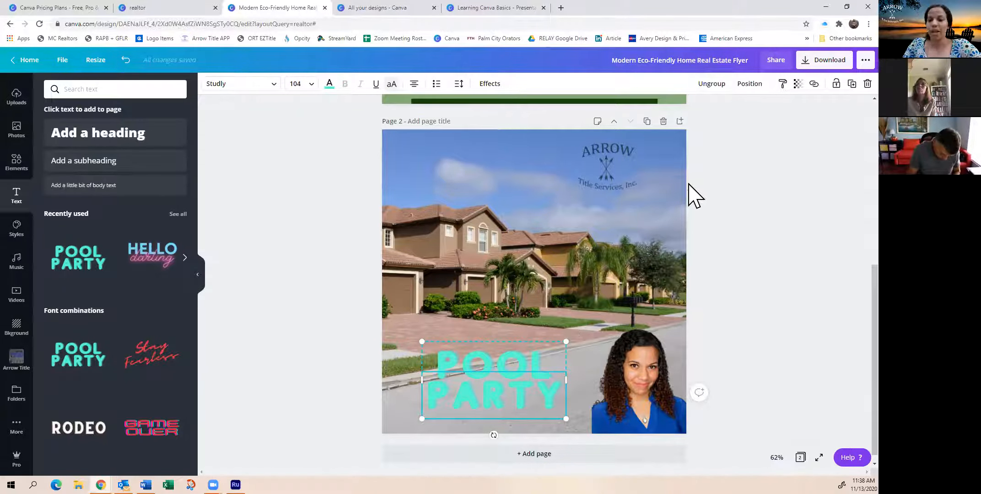
{"action": "scroll", "coordinate": [704, 263], "scroll_direction": "up", "scroll_amount": 2}
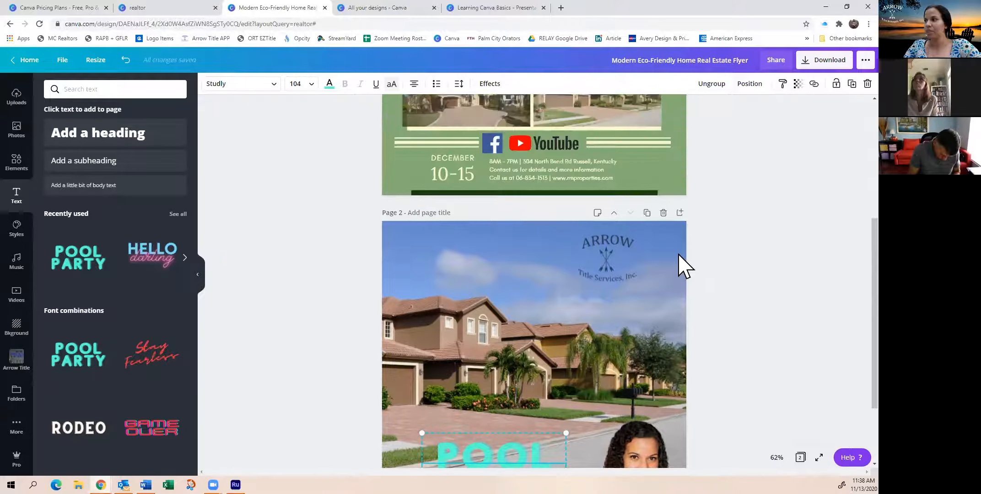
{"action": "left_click_drag", "start_coordinate": [644, 278], "coordinate": [662, 278]}
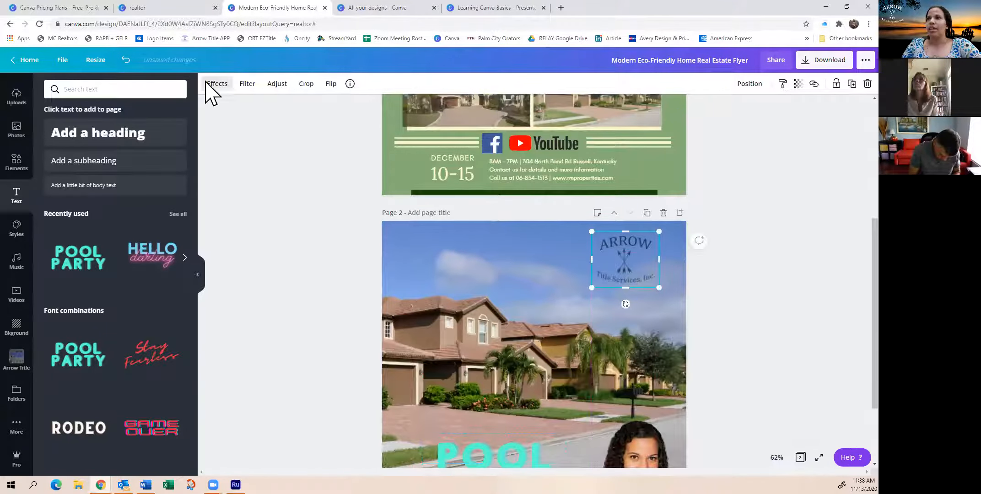
Review the file options for the design and rename it as Canva Lesson
{"action": "left_click", "coordinate": [64, 61]}
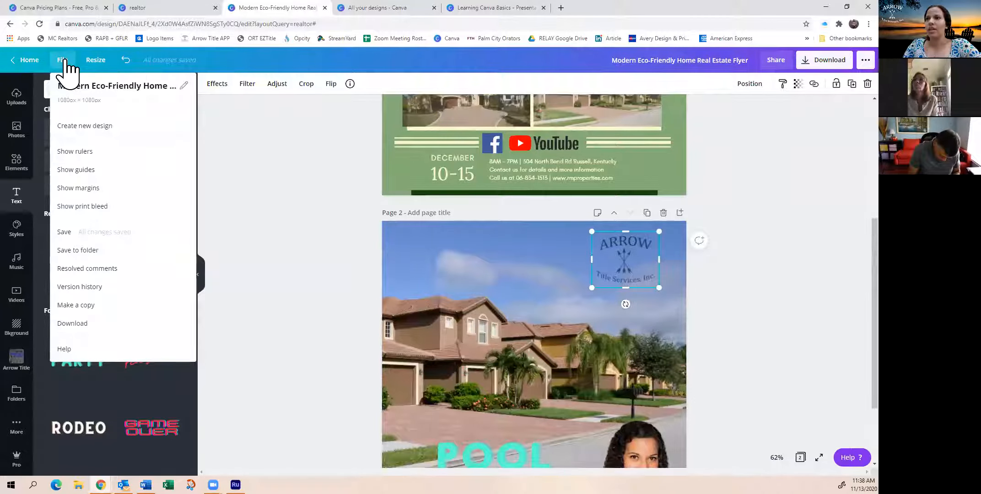
{"action": "left_click", "coordinate": [64, 61]}
{"action": "left_click", "coordinate": [65, 62]}
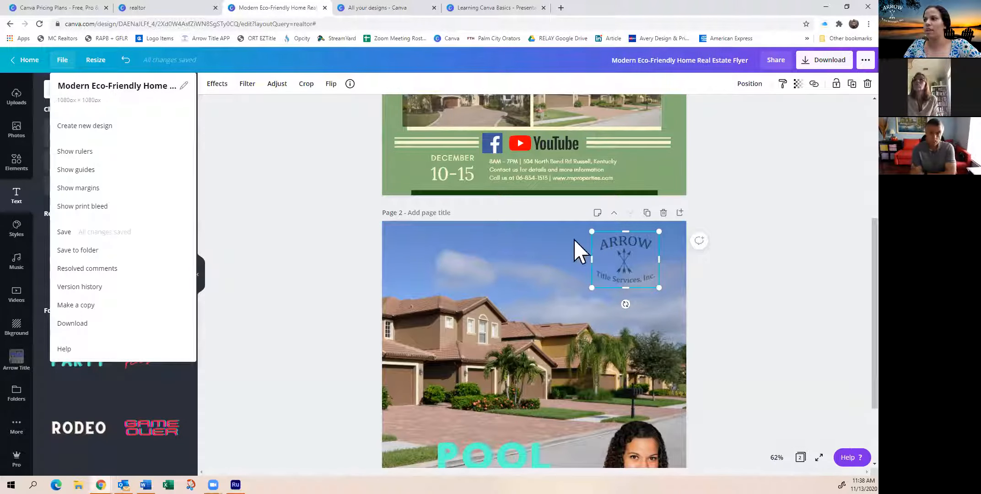
{"action": "left_click", "coordinate": [694, 61]}
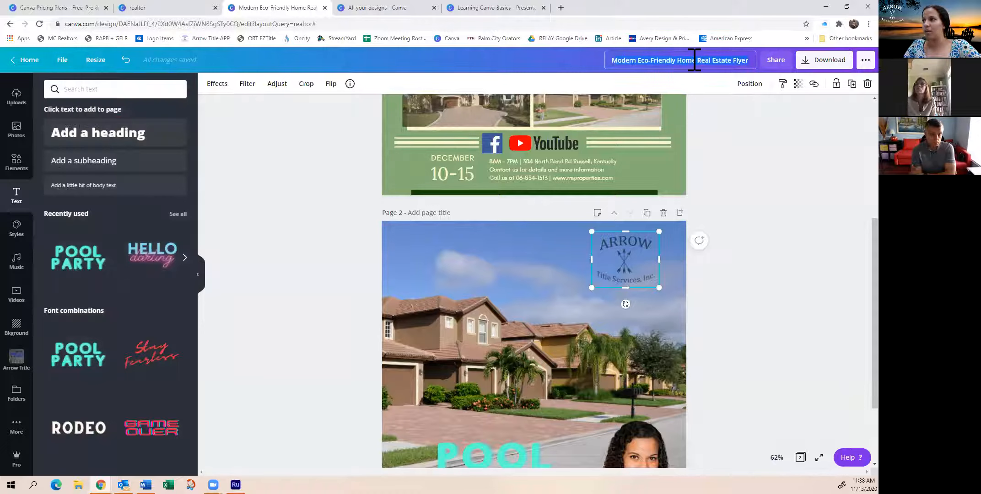
{"action": "type", "text": "Canva"}
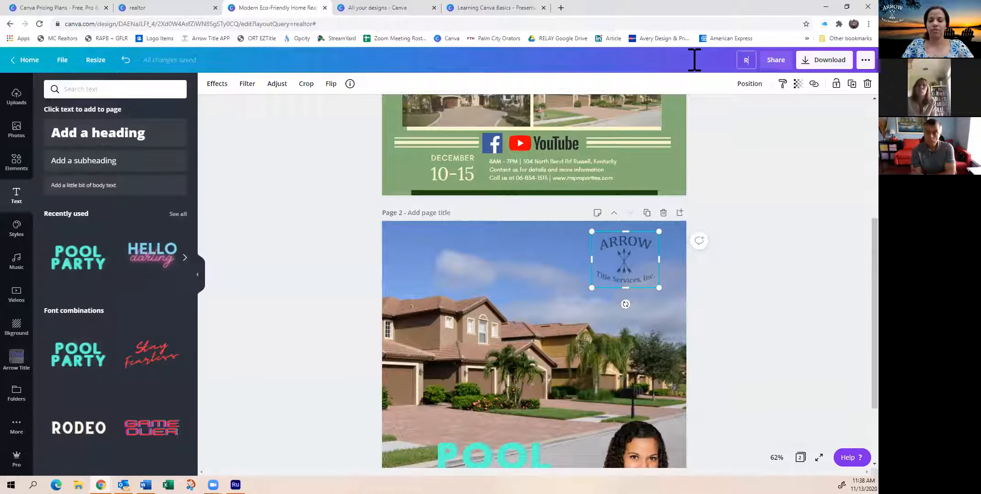
{"action": "type", "text": " Lesson"}
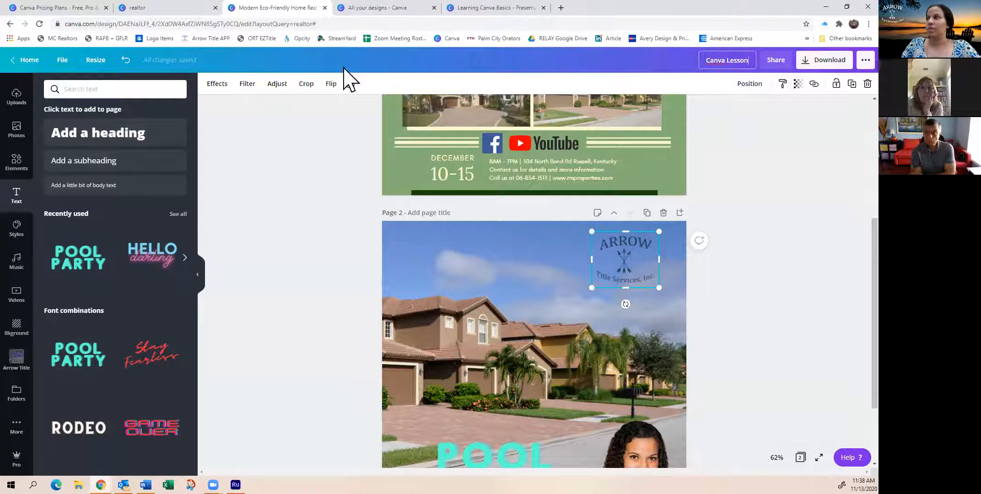
{"action": "key", "text": "Return"}
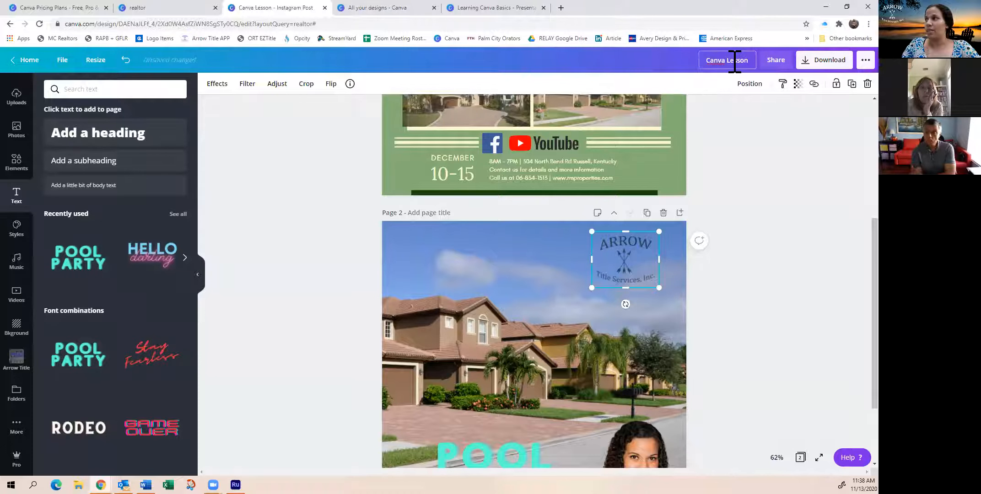
Show the rulers around the design and reopen the file options
{"action": "left_click", "coordinate": [62, 64]}
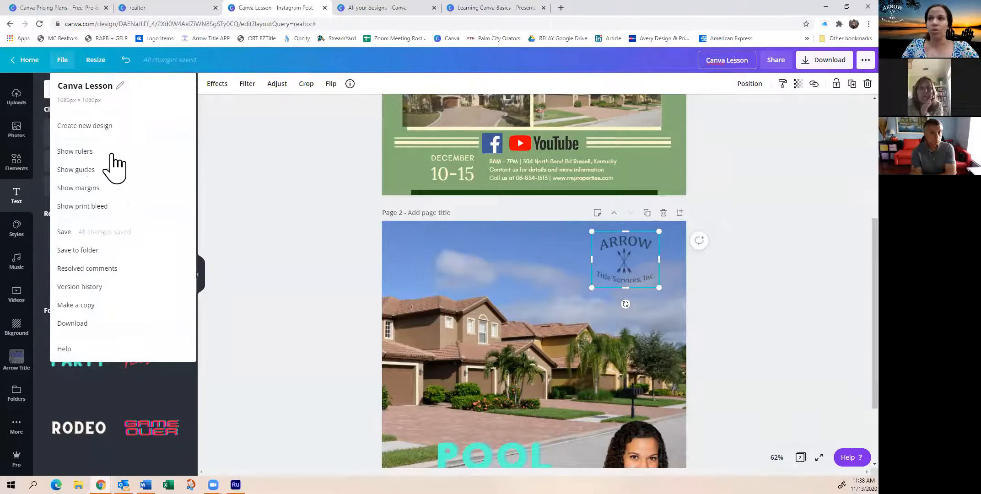
{"action": "left_click", "coordinate": [91, 152]}
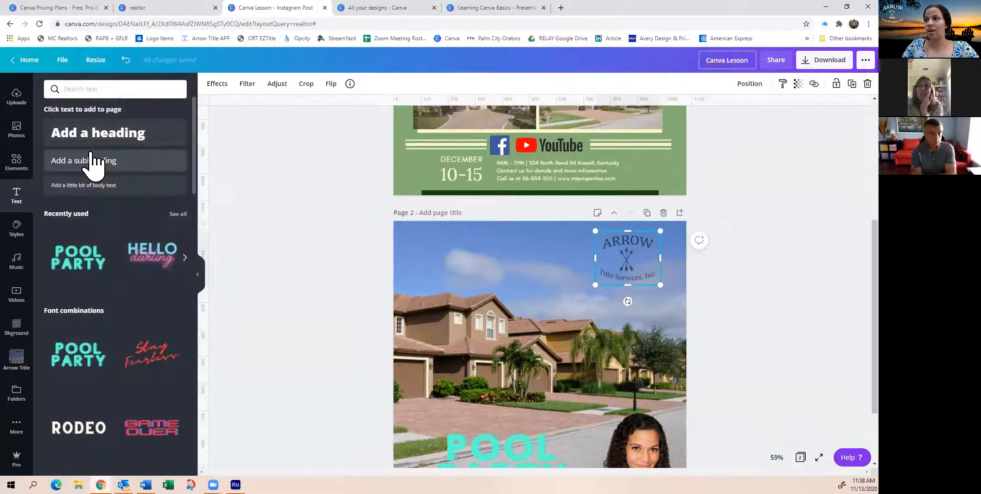
{"action": "left_click", "coordinate": [62, 60]}
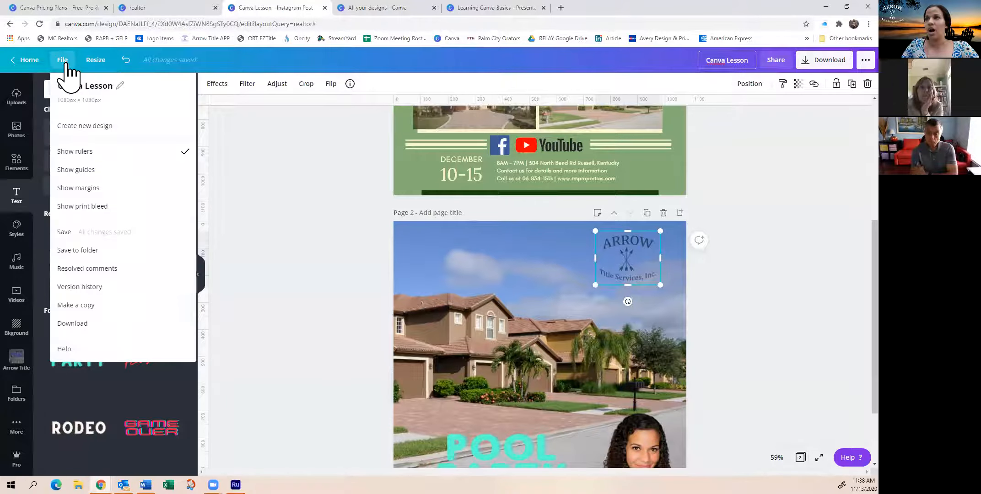
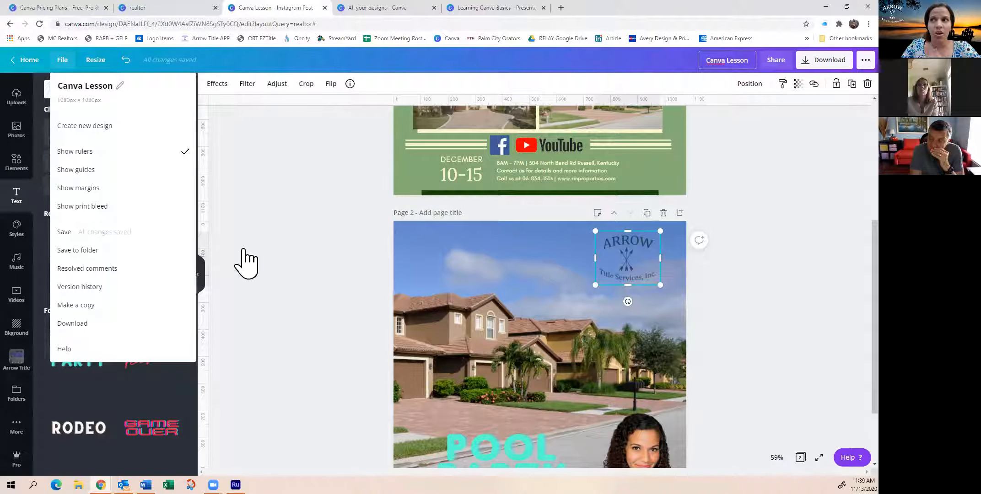
Hide the rulers and resize the design to the Facebook Post format
{"action": "left_click", "coordinate": [84, 151]}
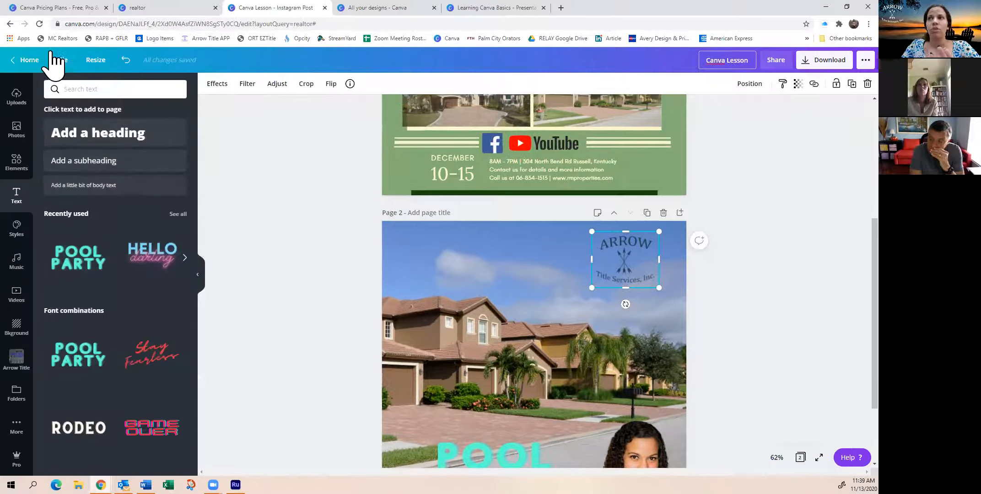
{"action": "left_click", "coordinate": [94, 60]}
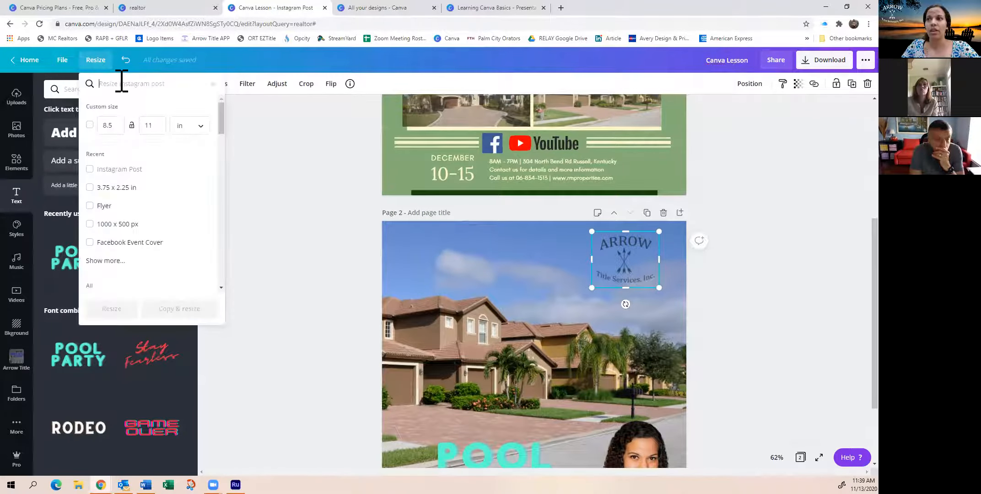
{"action": "type", "text": "facebook"}
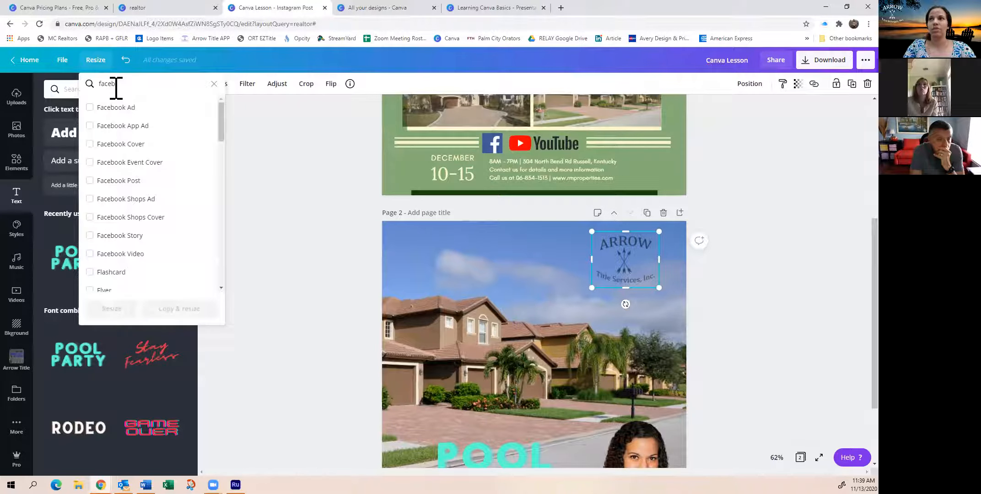
{"action": "left_click", "coordinate": [90, 181]}
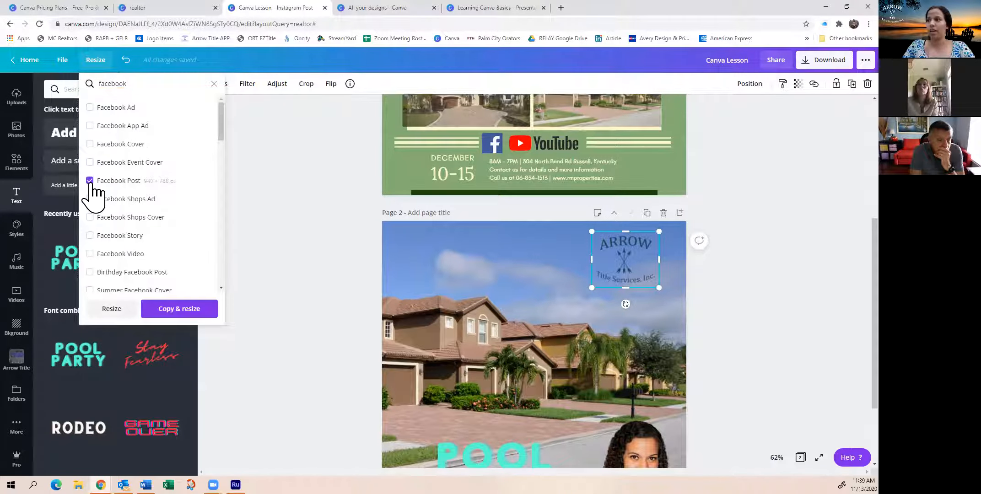
{"action": "left_click", "coordinate": [111, 309]}
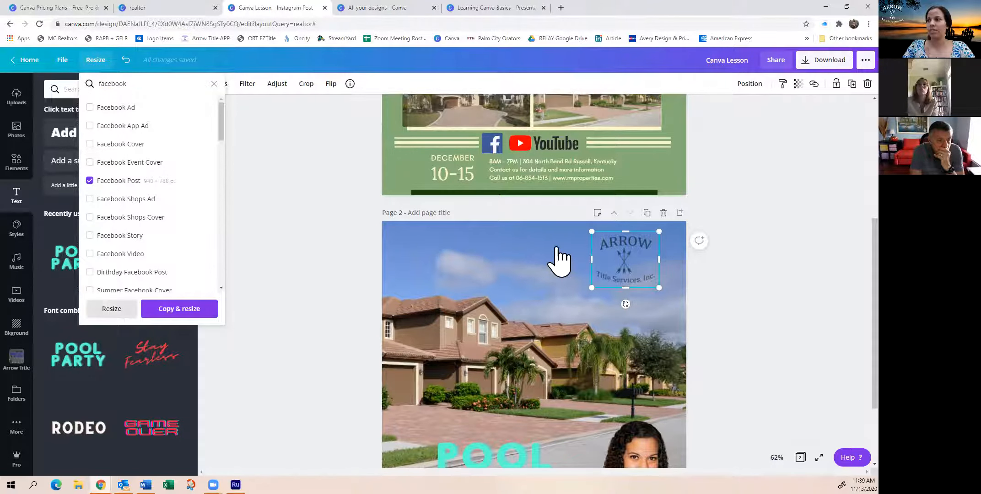
{"action": "scroll", "coordinate": [785, 280], "scroll_direction": "down", "scroll_amount": 2}
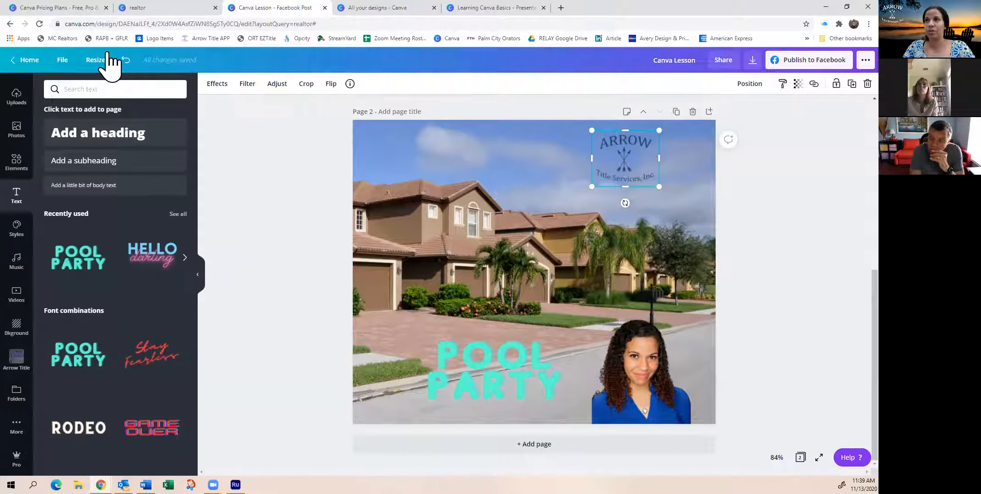
Find the event cover formats and resize the current design to Facebook Event Cover, without making a copy
{"action": "left_click", "coordinate": [95, 60]}
{"action": "left_click", "coordinate": [120, 84]}
{"action": "type", "text": "event co"}
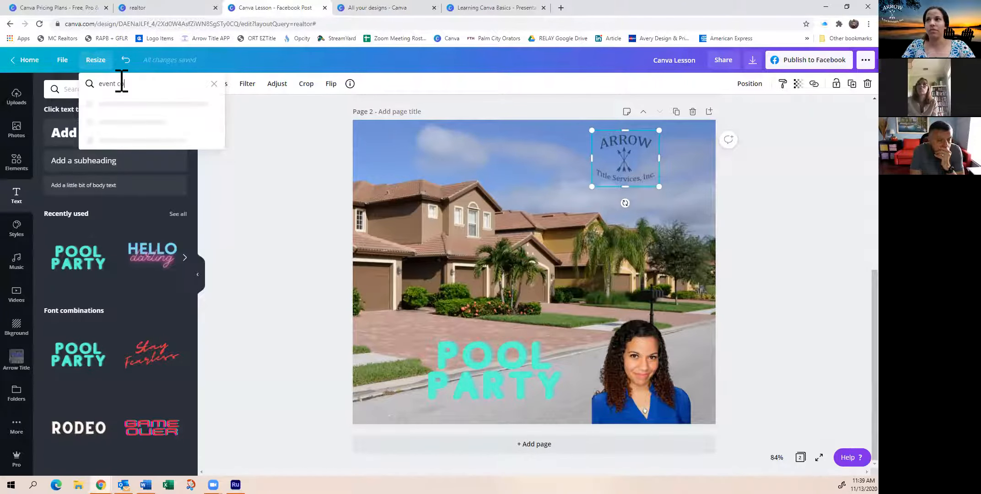
{"action": "type", "text": "ve"}
{"action": "left_click", "coordinate": [110, 108]}
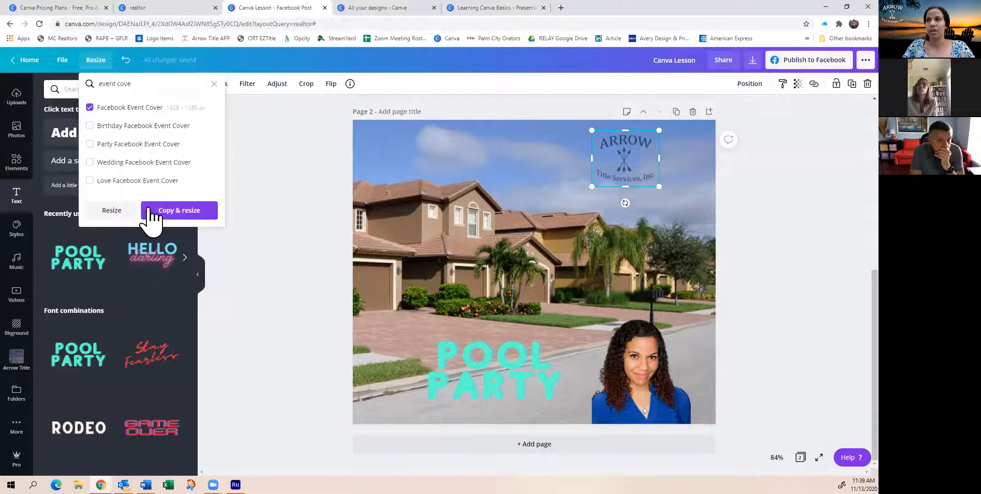
{"action": "left_click", "coordinate": [111, 211]}
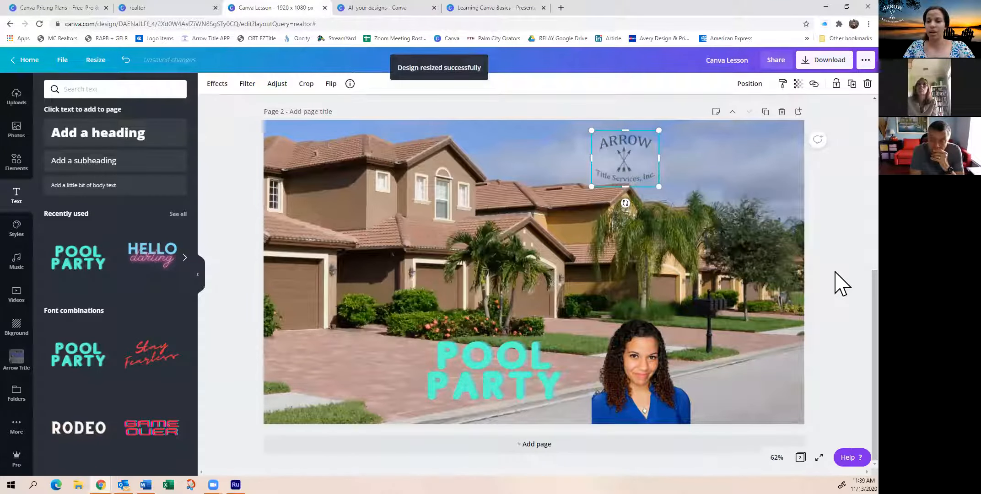
Widen the photo grid on page 1 toward the left to a width of about 947 px
{"action": "scroll", "coordinate": [573, 263], "scroll_direction": "up", "scroll_amount": 6}
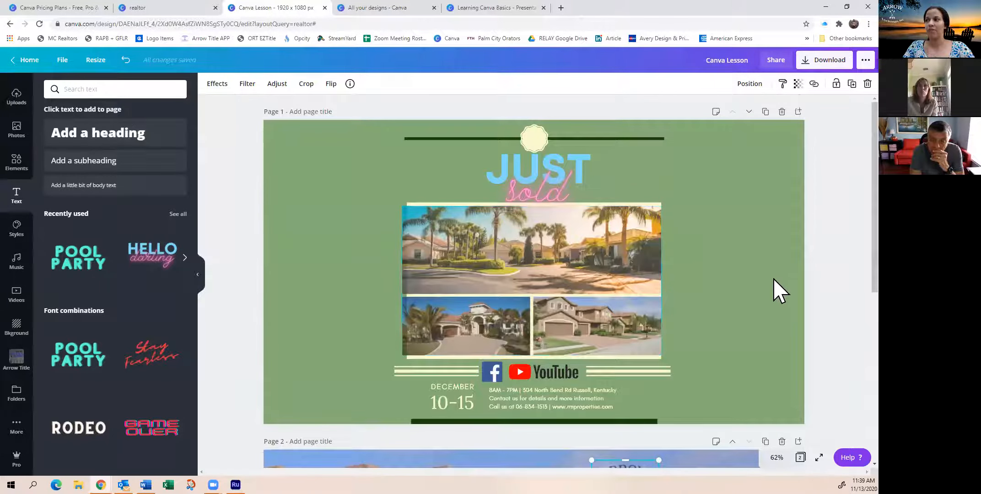
{"action": "left_click", "coordinate": [476, 278]}
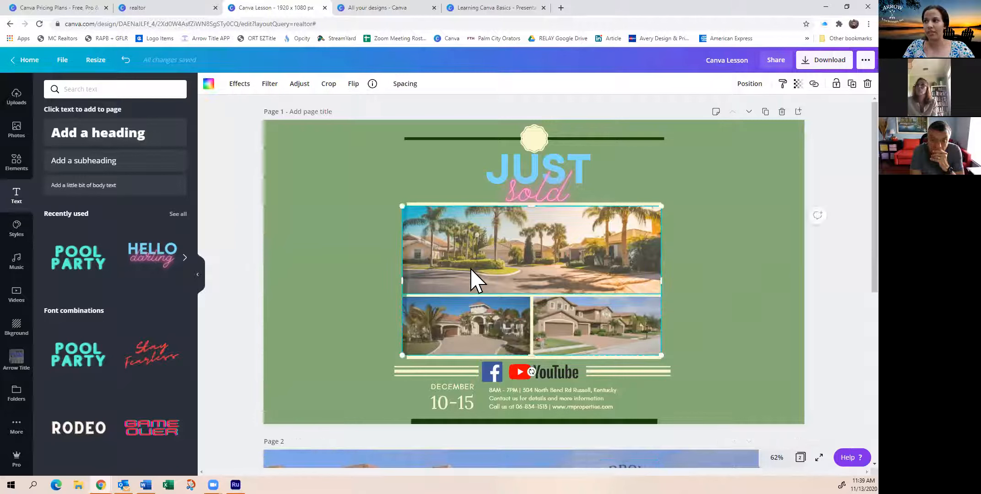
{"action": "mouse_move", "coordinate": [403, 280]}
{"action": "left_mouse_down"}
{"action": "mouse_move", "coordinate": [319, 280]}
{"action": "mouse_move", "coordinate": [409, 278]}
{"action": "mouse_move", "coordinate": [392, 278]}
{"action": "left_mouse_up"}
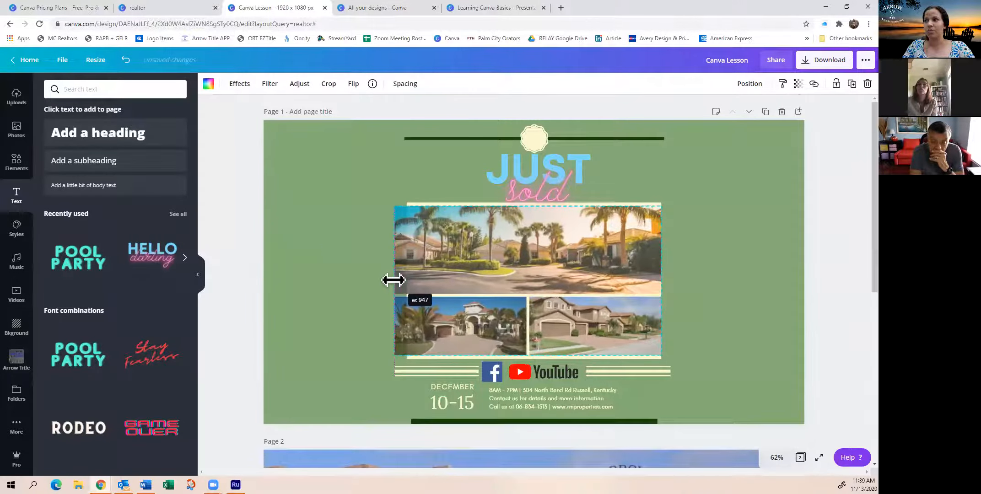
{"action": "left_click", "coordinate": [337, 235]}
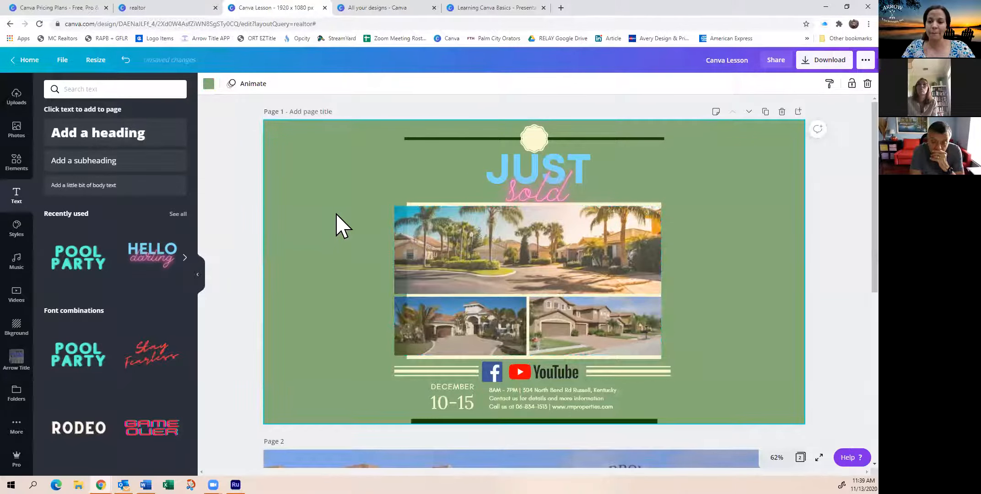
Look through the stock photos for florida house and check both resized pages of the design
{"action": "scroll", "coordinate": [361, 267], "scroll_direction": "down", "scroll_amount": 7}
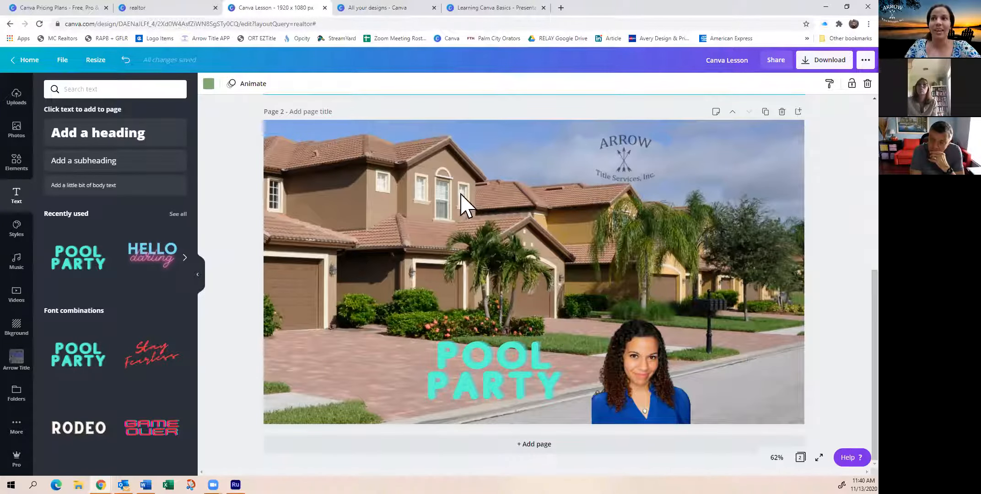
{"action": "left_click", "coordinate": [16, 127]}
{"action": "scroll", "coordinate": [123, 275], "scroll_direction": "down", "scroll_amount": 5}
{"action": "scroll", "coordinate": [123, 275], "scroll_direction": "down", "scroll_amount": 10}
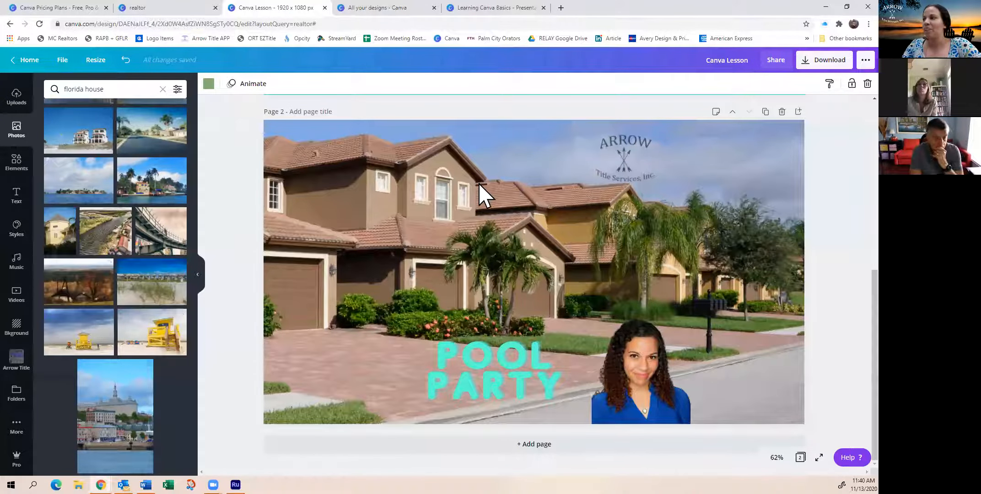
{"action": "scroll", "coordinate": [584, 265], "scroll_direction": "up", "scroll_amount": 3}
{"action": "scroll", "coordinate": [279, 227], "scroll_direction": "up", "scroll_amount": 3}
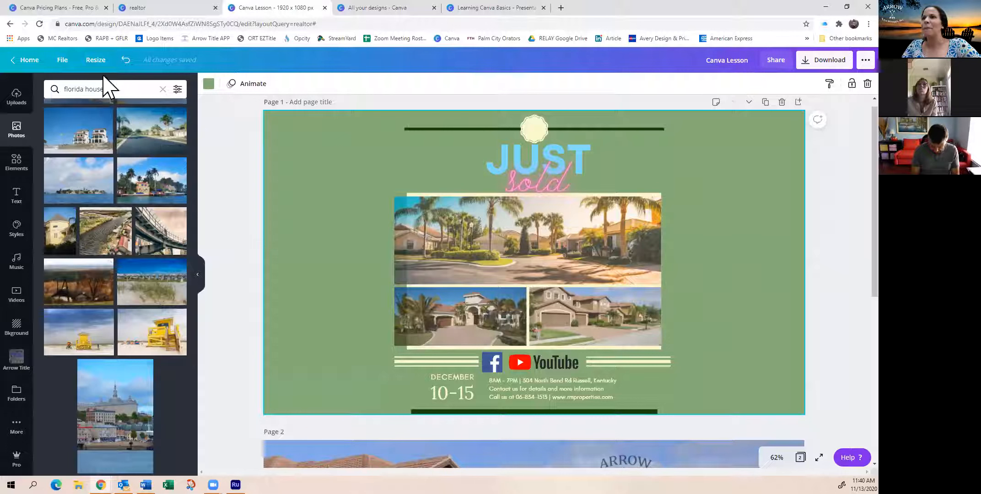
Review the file options and view the folders available for saving the design, without saving it to one
{"action": "left_click", "coordinate": [64, 62]}
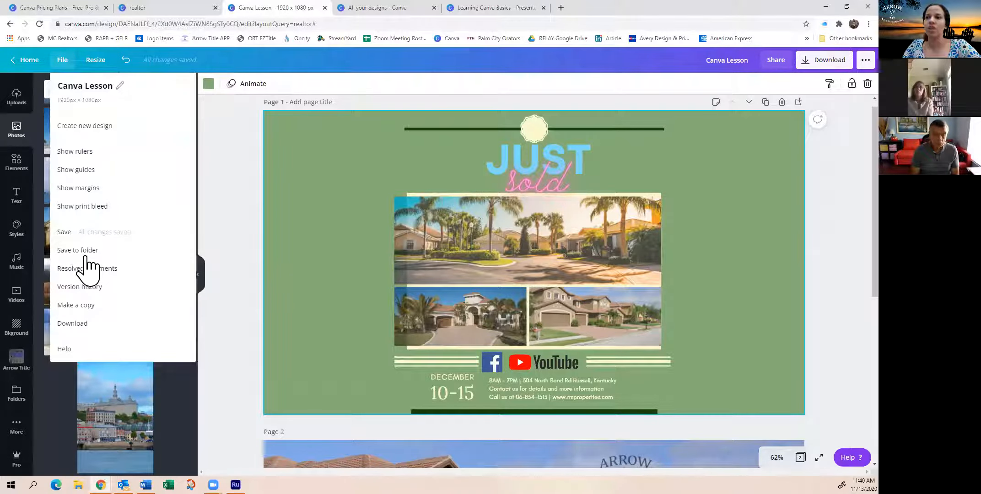
{"action": "left_click", "coordinate": [62, 59]}
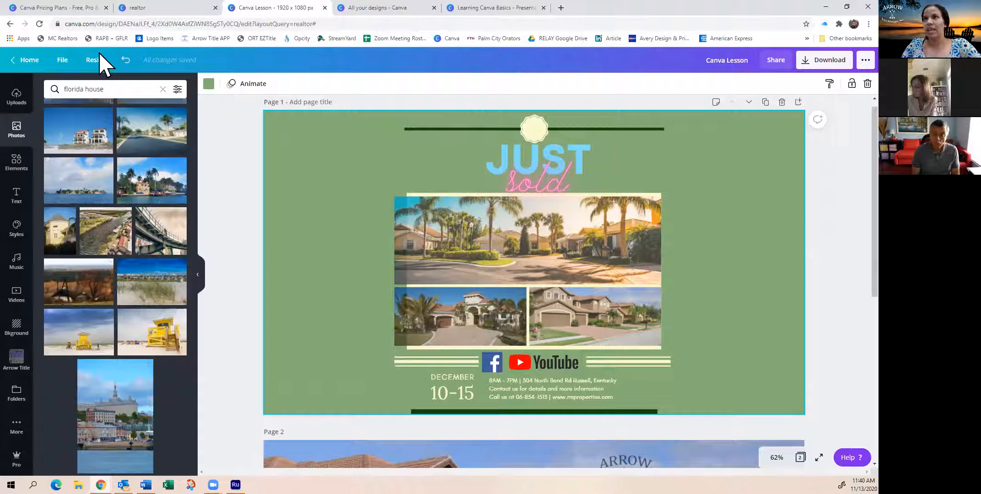
{"action": "left_click", "coordinate": [63, 60]}
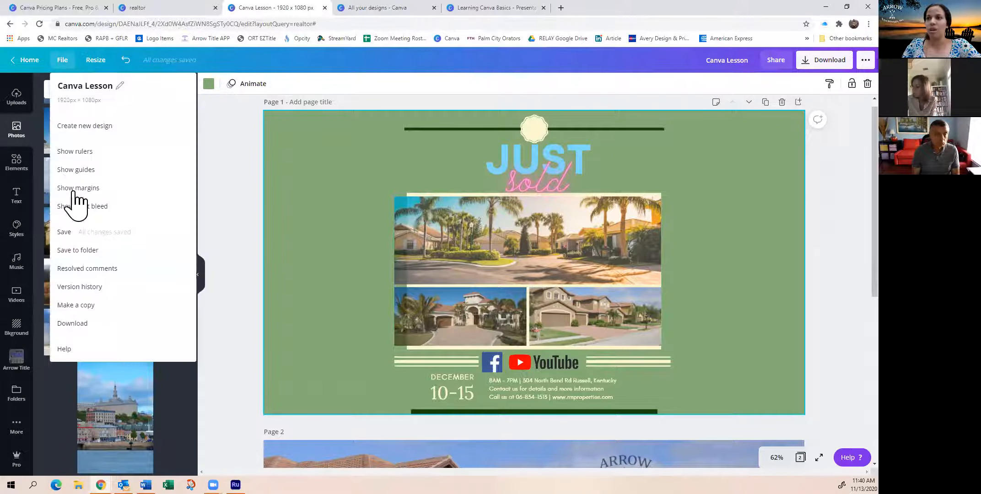
{"action": "left_click", "coordinate": [79, 251]}
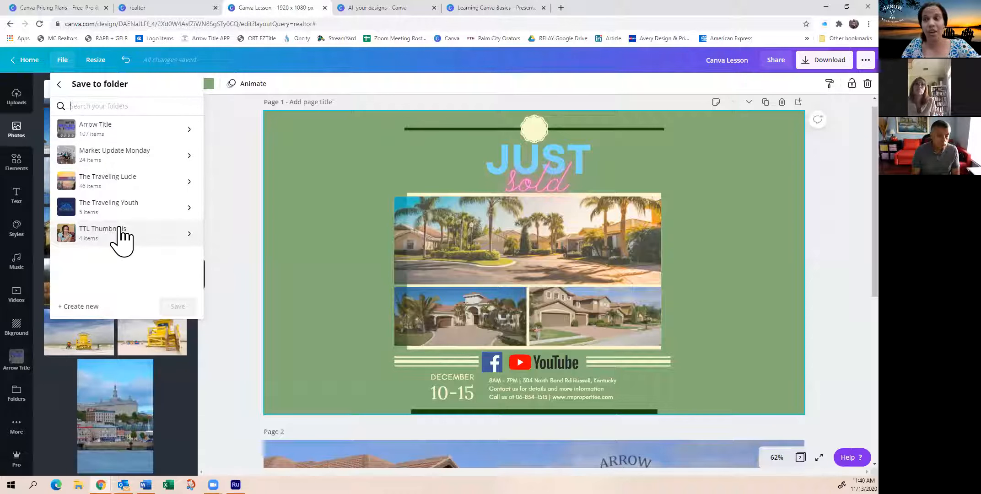
{"action": "left_click", "coordinate": [63, 64]}
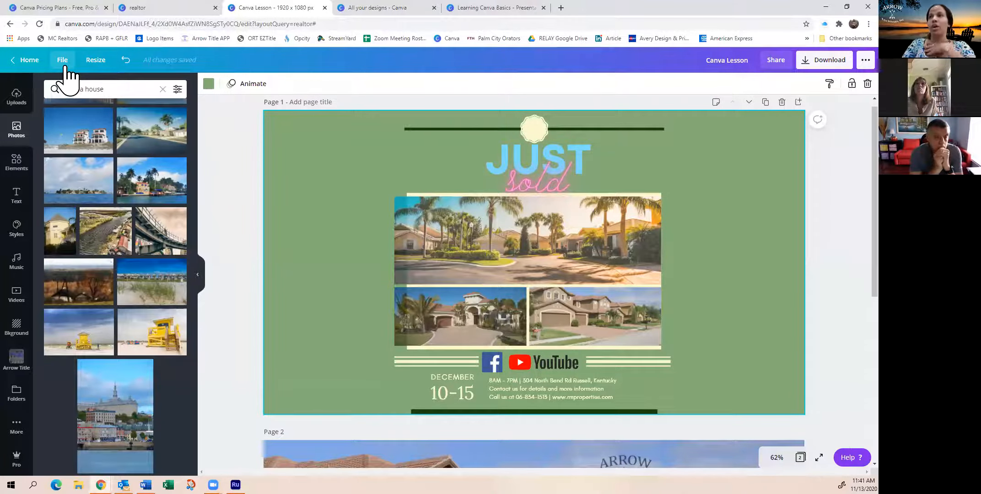
Browse the overview of all your designs and compare it with the open Canva Lesson design
{"action": "left_click", "coordinate": [162, 8]}
{"action": "left_click", "coordinate": [61, 62]}
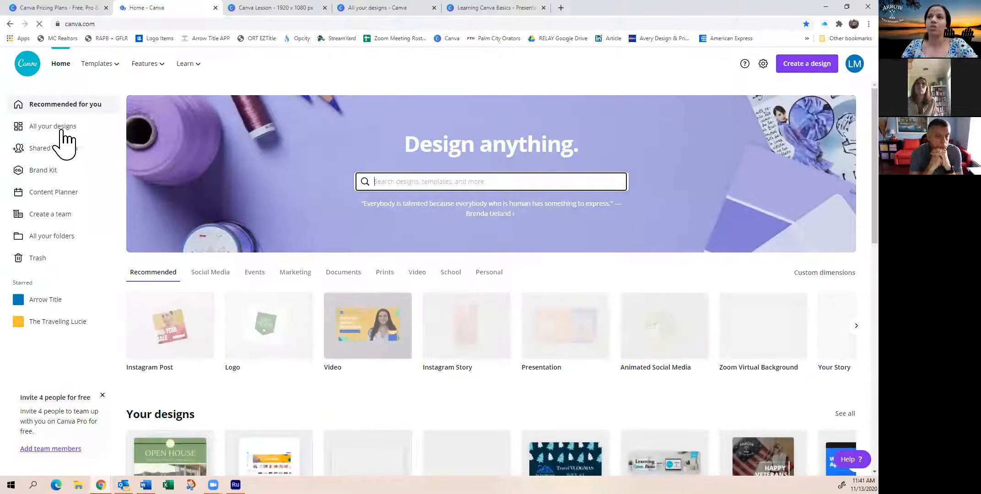
{"action": "left_click", "coordinate": [59, 127]}
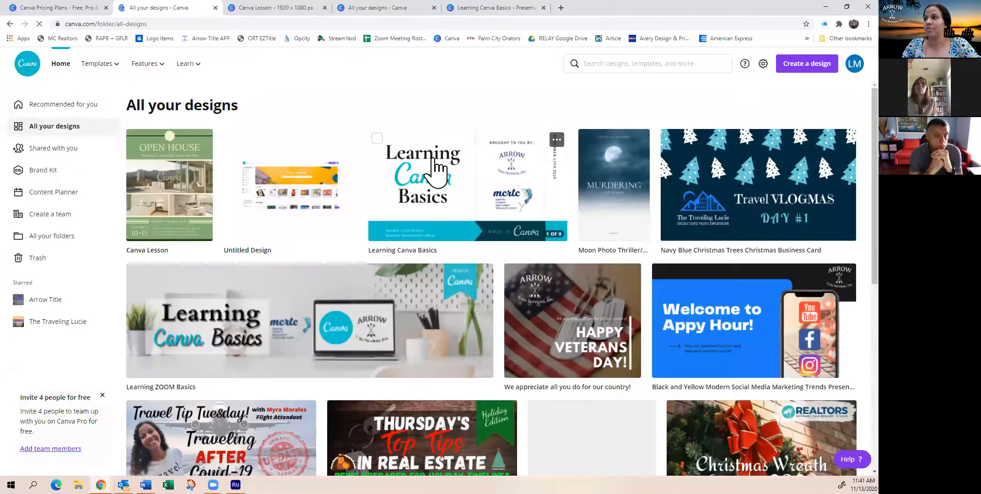
{"action": "scroll", "coordinate": [433, 169], "scroll_direction": "down", "scroll_amount": 5}
{"action": "scroll", "coordinate": [433, 175], "scroll_direction": "down", "scroll_amount": 15}
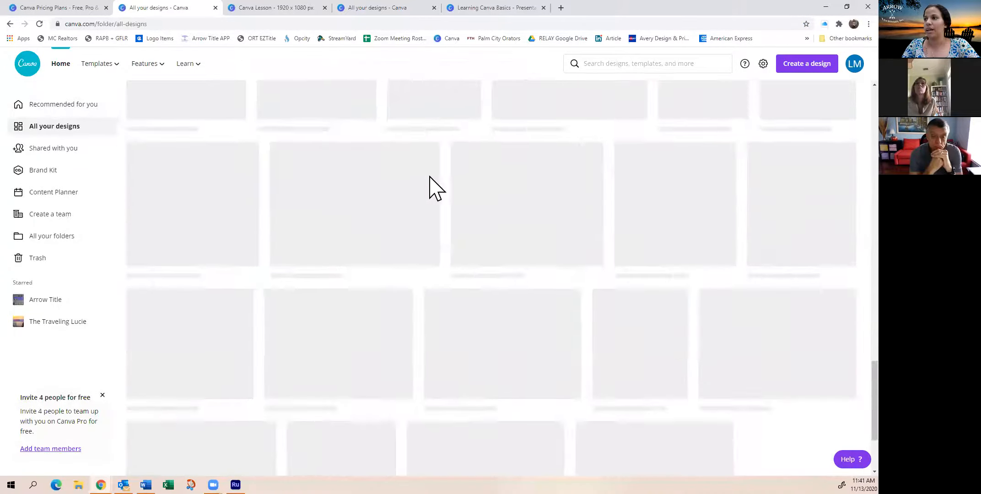
{"action": "scroll", "coordinate": [432, 185], "scroll_direction": "up", "scroll_amount": 10}
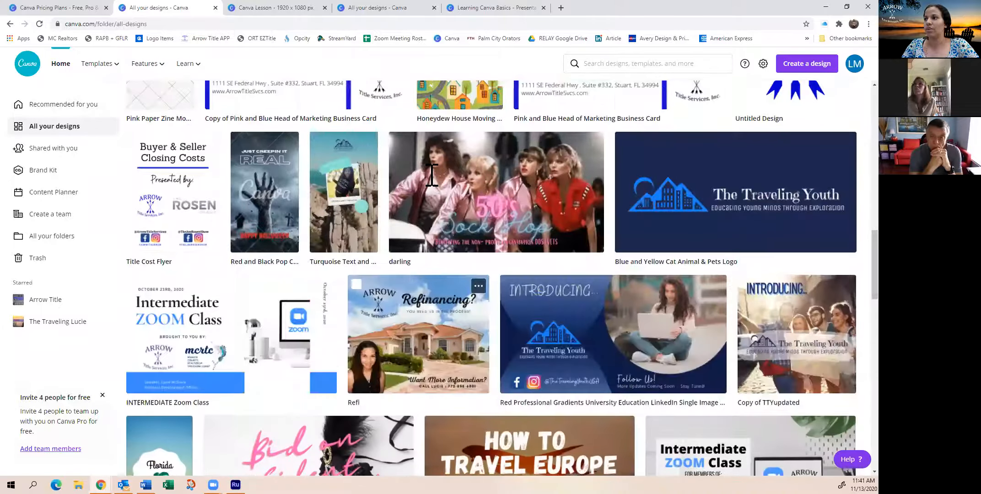
{"action": "scroll", "coordinate": [432, 185], "scroll_direction": "up", "scroll_amount": 5}
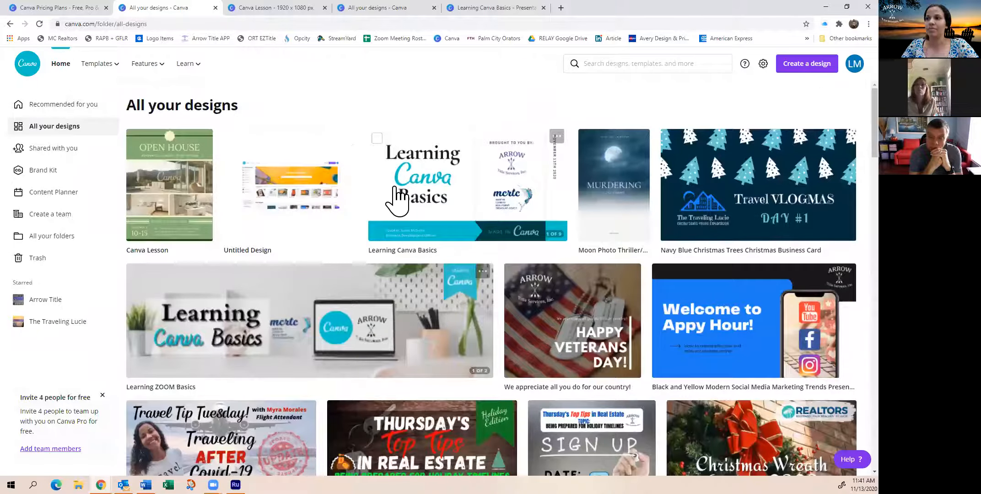
{"action": "scroll", "coordinate": [397, 194], "scroll_direction": "down", "scroll_amount": 5}
{"action": "scroll", "coordinate": [394, 197], "scroll_direction": "up", "scroll_amount": 5}
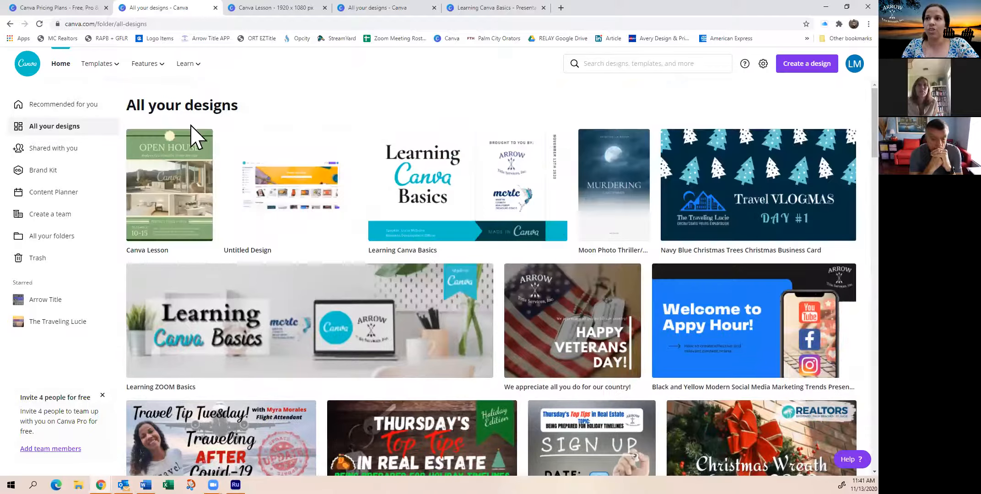
{"action": "mouse_move", "coordinate": [146, 63]}
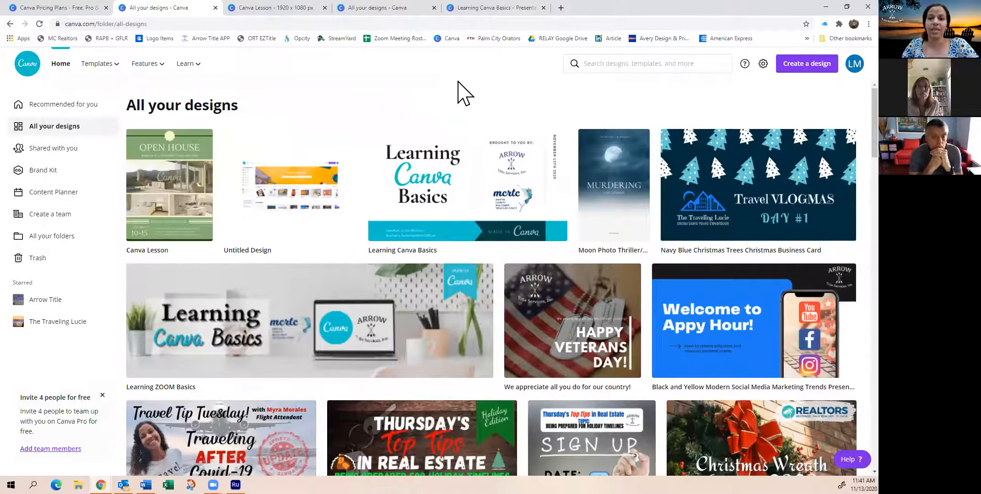
{"action": "left_click", "coordinate": [275, 8]}
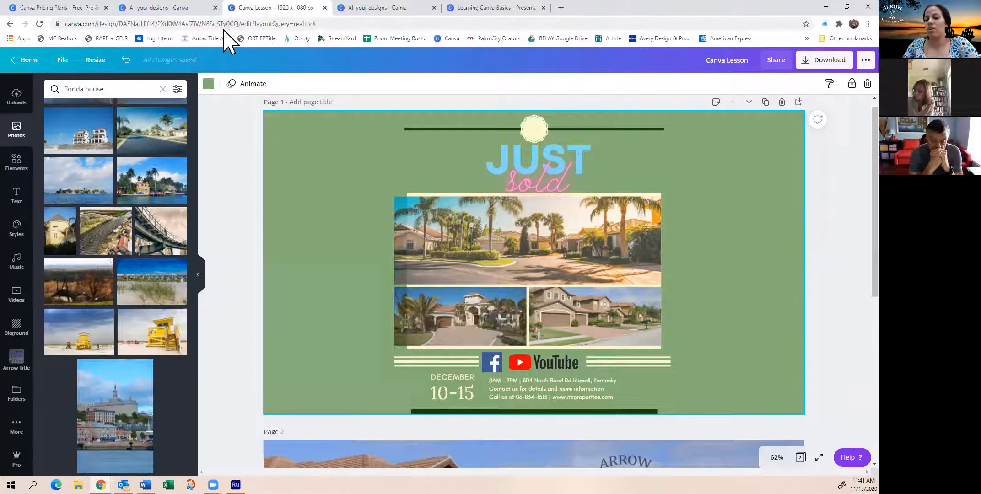
{"action": "left_click", "coordinate": [179, 11]}
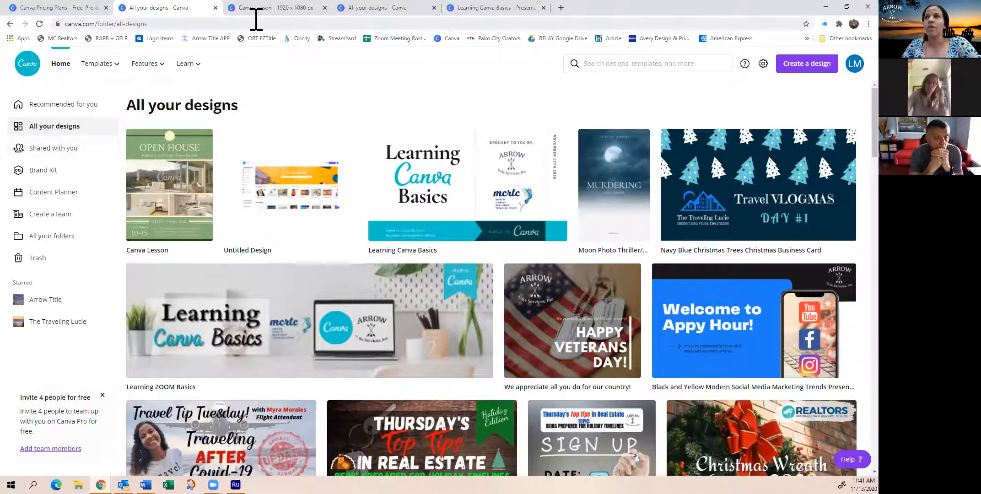
Return to the Canva Lesson design and enter the recipient's e-mail address for sharing it
{"action": "left_click", "coordinate": [276, 7]}
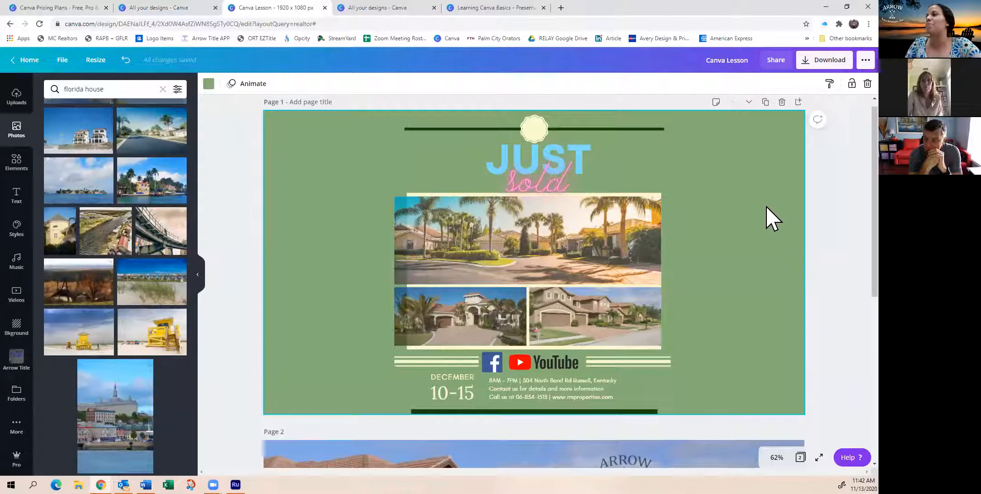
{"action": "left_click", "coordinate": [776, 64]}
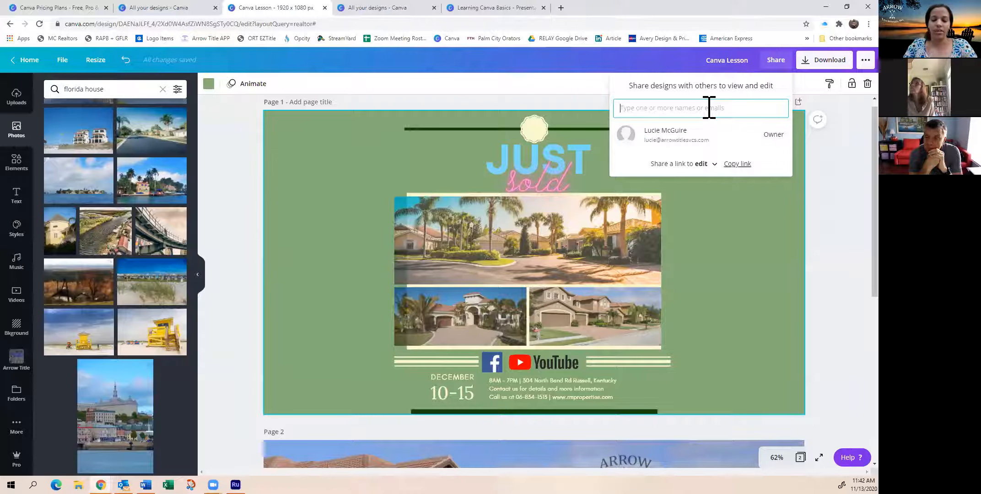
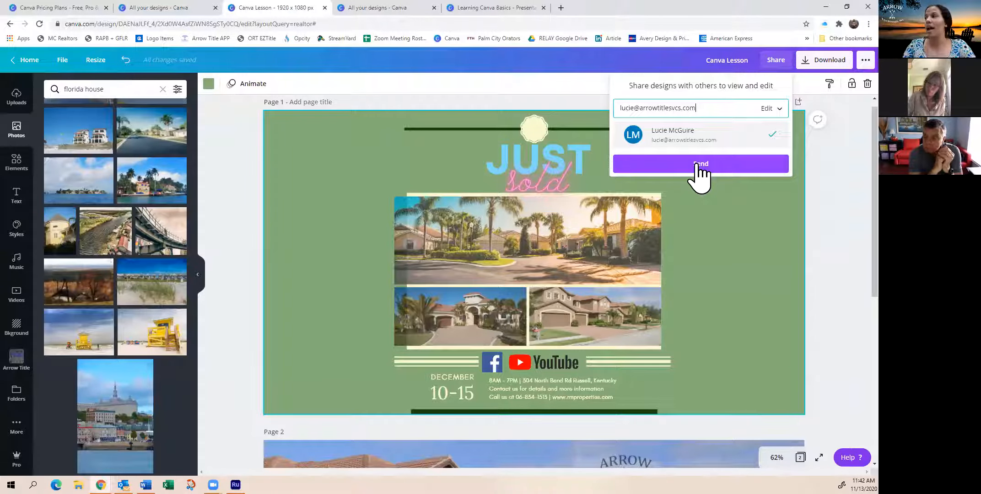
Review the edit and view permissions for the share recipient, and close sharing without sending an invitation
{"action": "left_click", "coordinate": [772, 109]}
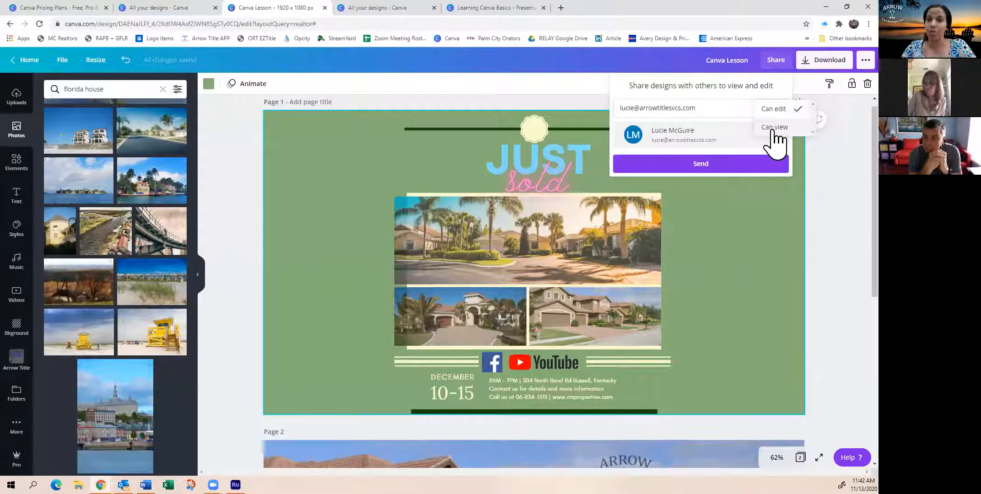
{"action": "left_click", "coordinate": [728, 97]}
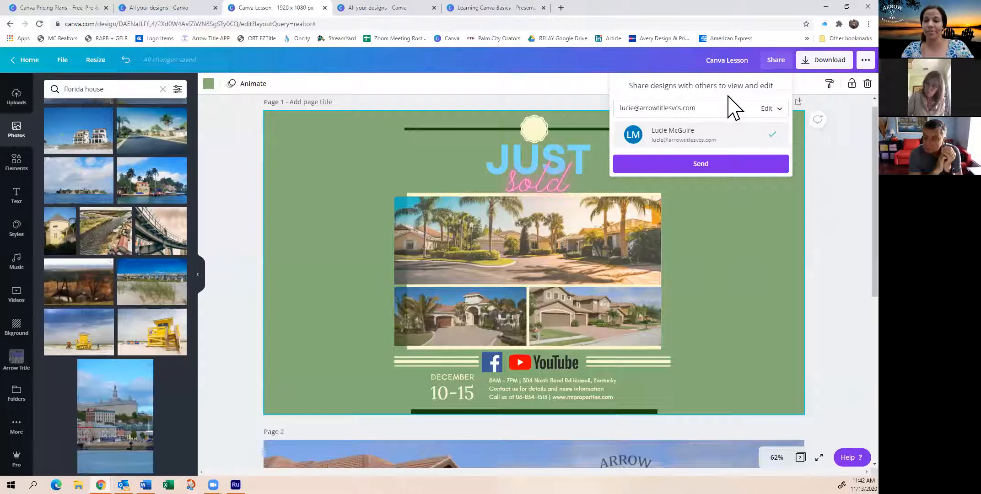
{"action": "left_click", "coordinate": [823, 188]}
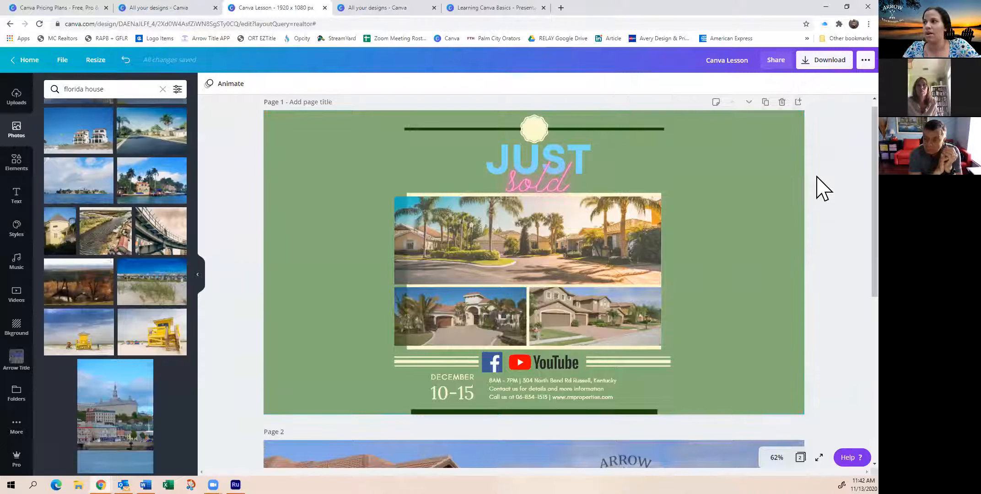
{"action": "left_click", "coordinate": [499, 361]}
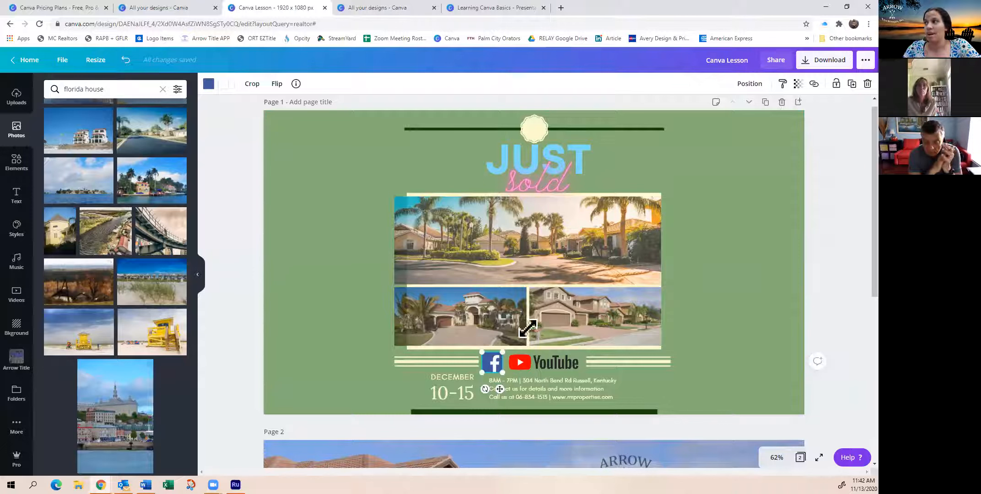
{"action": "left_click", "coordinate": [813, 84]}
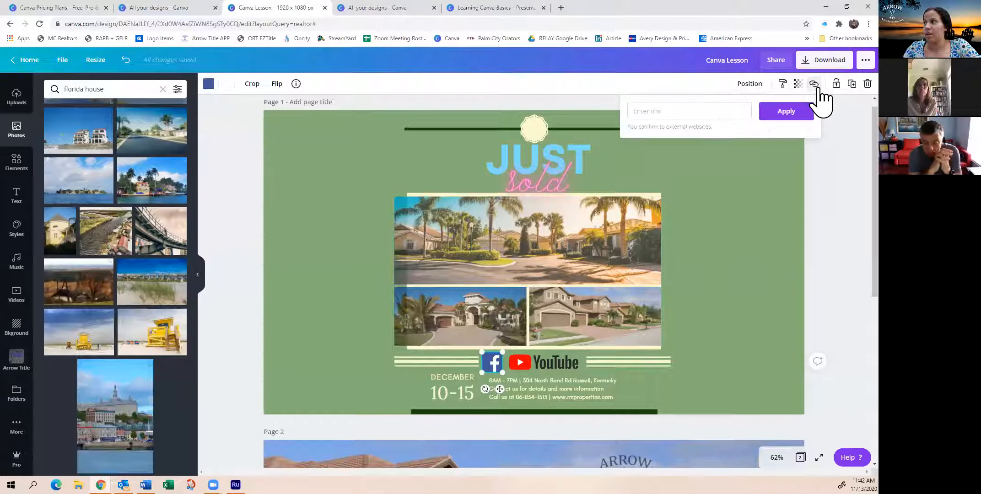
{"action": "left_click", "coordinate": [840, 230]}
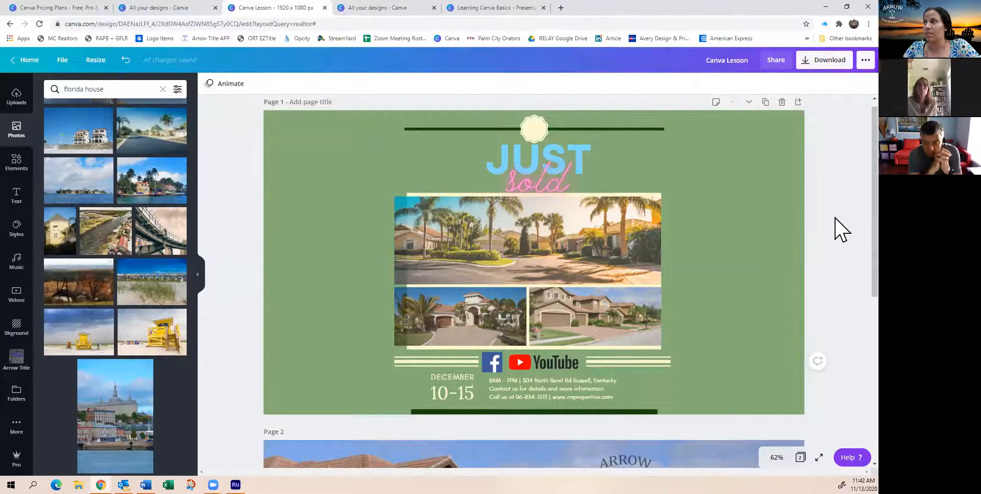
{"action": "left_click", "coordinate": [493, 368]}
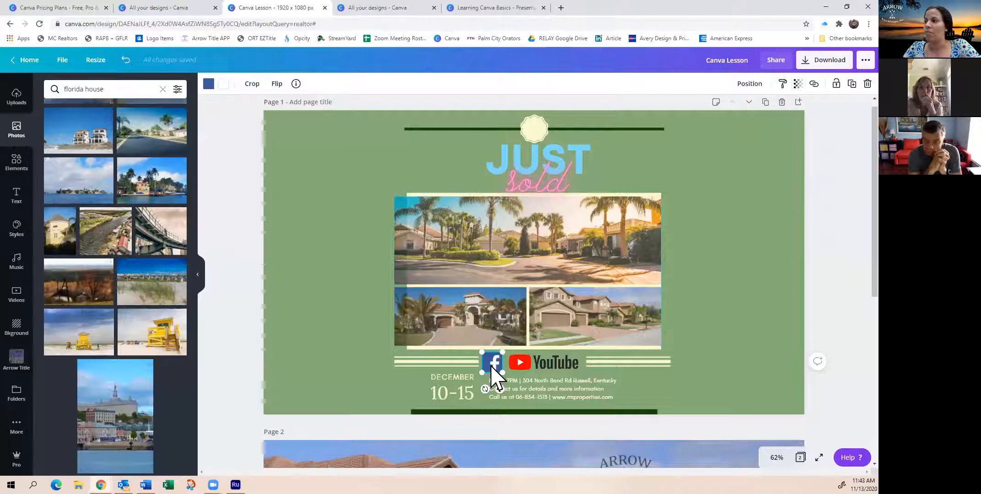
{"action": "left_click", "coordinate": [813, 84]}
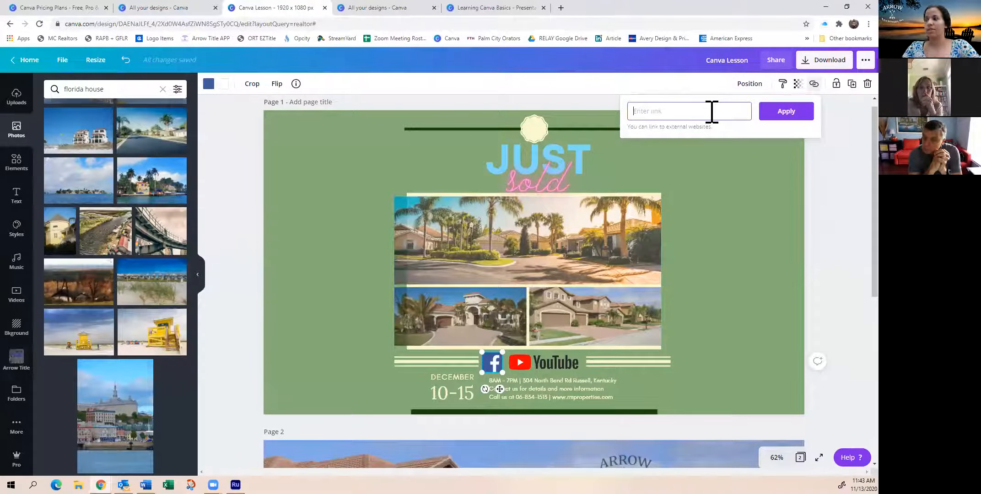
{"action": "type", "text": "www.face"}
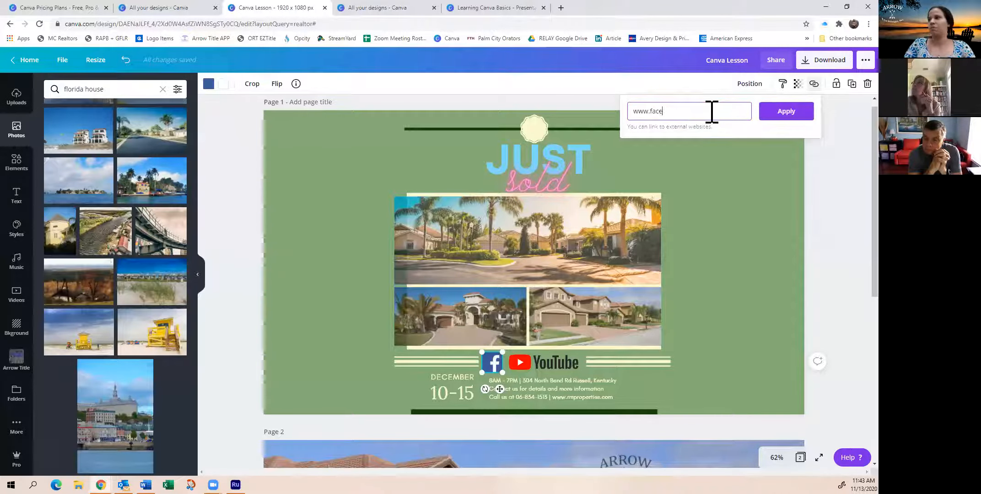
{"action": "type", "text": "book.com/arc"}
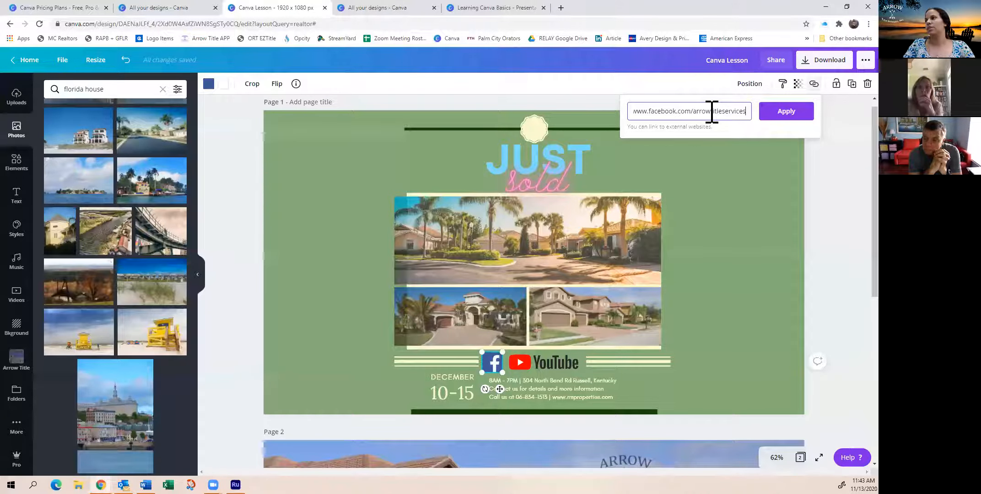
{"action": "key", "text": "Return"}
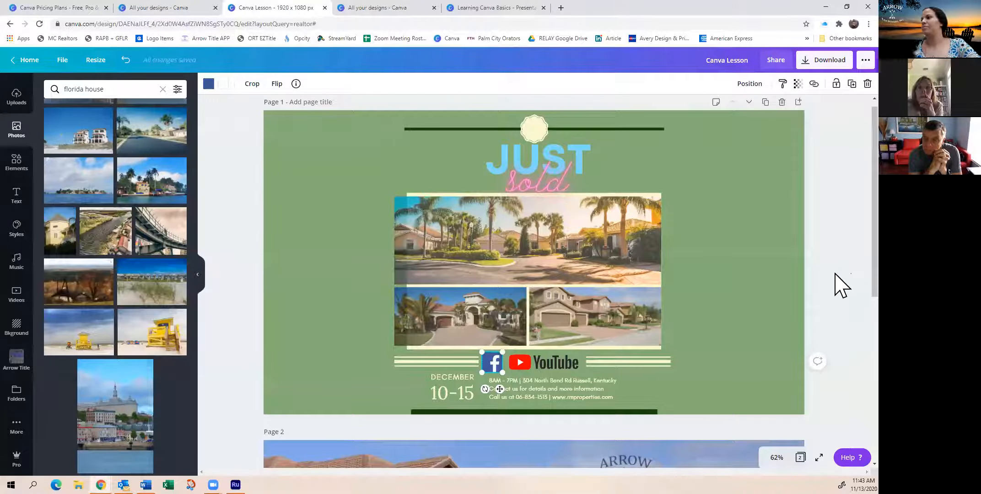
{"action": "left_click", "coordinate": [837, 285]}
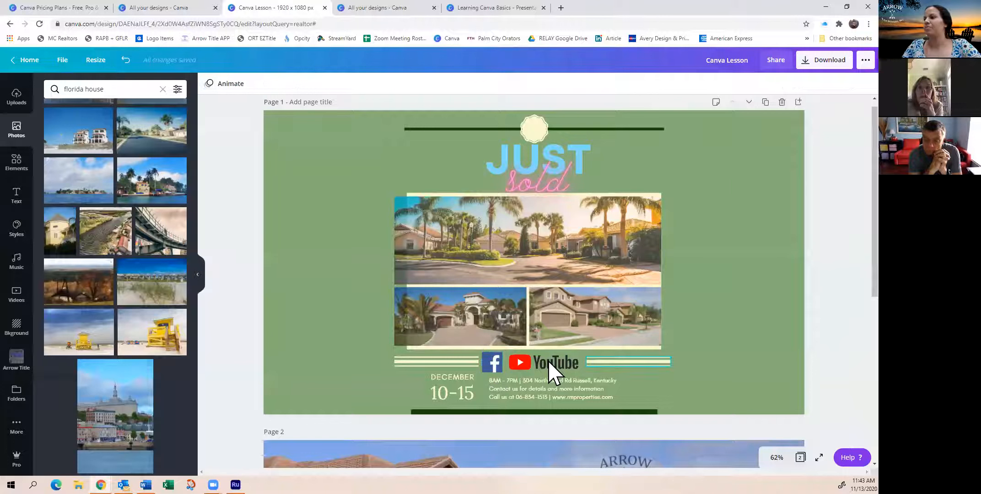
Reselect the Facebook icon and check the web link stored on it
{"action": "left_click", "coordinate": [495, 358]}
{"action": "right_click", "coordinate": [494, 360]}
{"action": "left_click", "coordinate": [494, 360]}
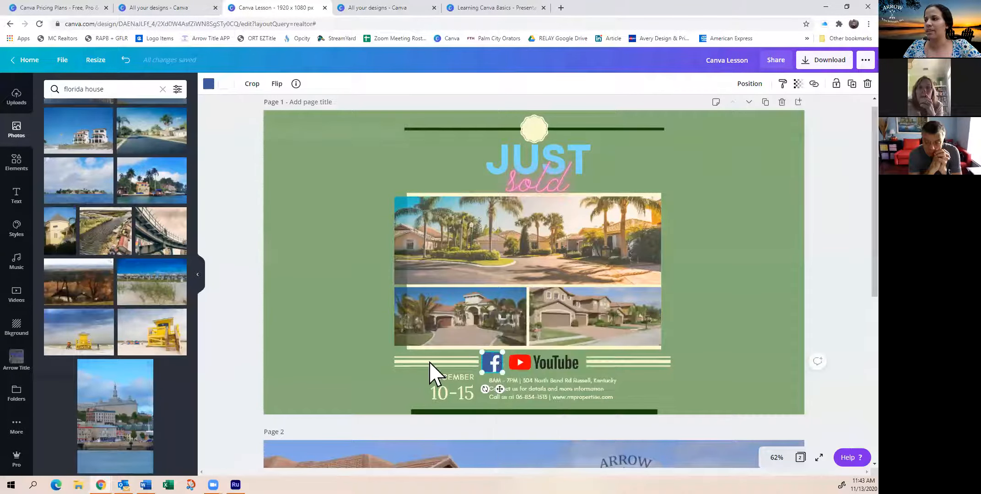
{"action": "left_click", "coordinate": [389, 354]}
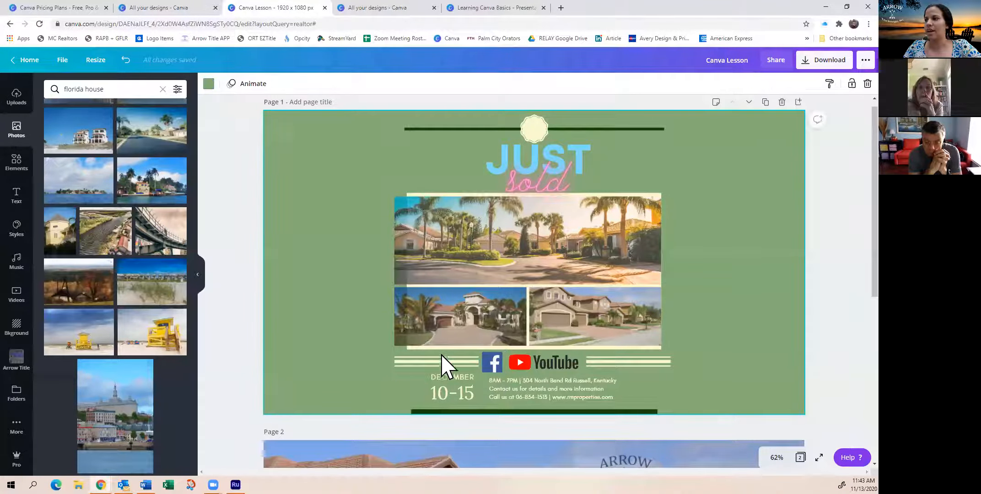
{"action": "left_click", "coordinate": [491, 366]}
{"action": "left_click", "coordinate": [813, 84]}
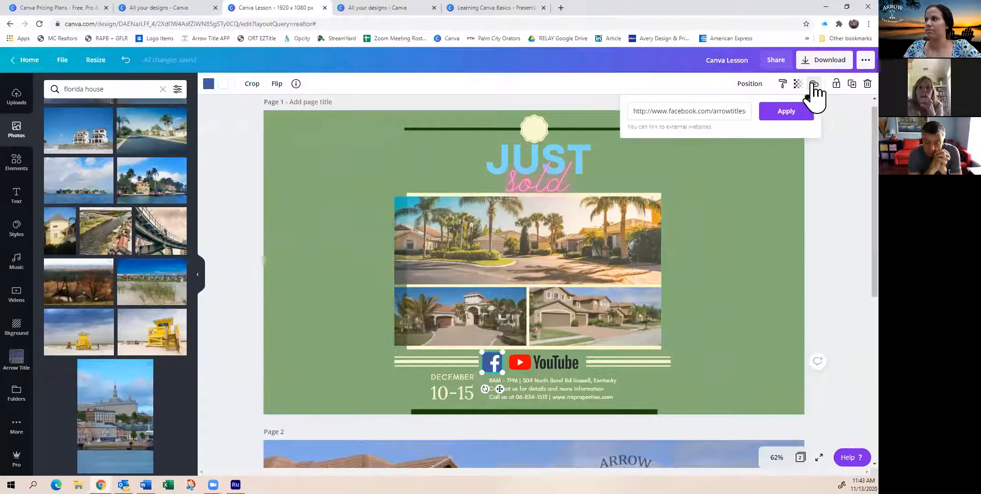
{"action": "left_click", "coordinate": [832, 238]}
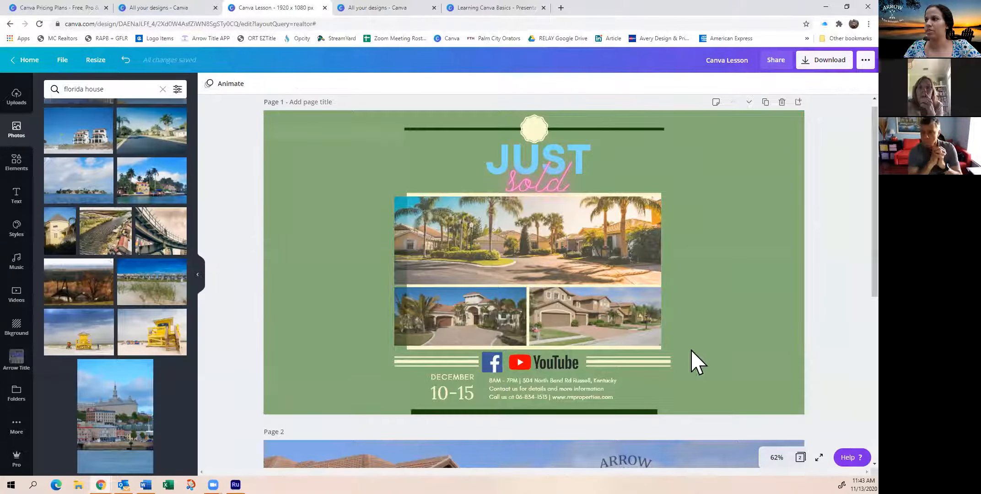
Compare the link settings of the YouTube logo with those of the Facebook icon
{"action": "left_click", "coordinate": [568, 360]}
{"action": "left_click", "coordinate": [813, 84]}
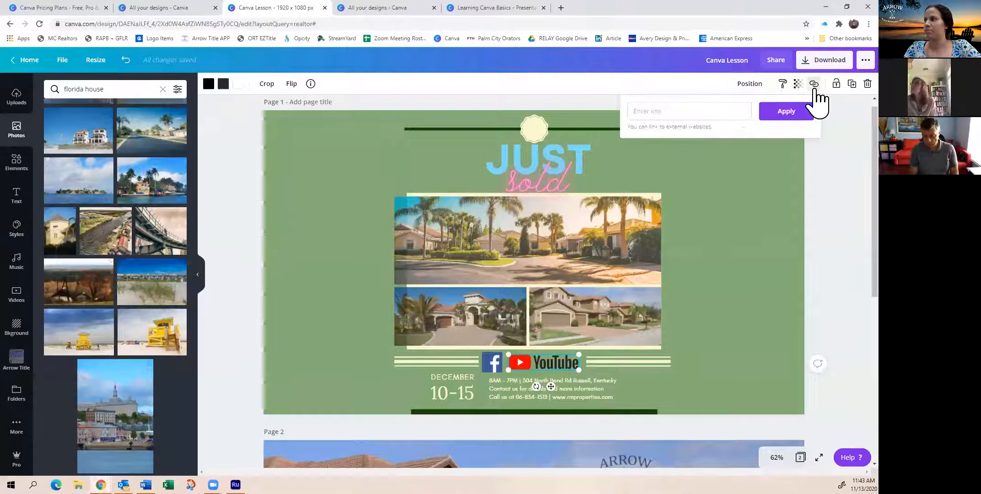
{"action": "left_click", "coordinate": [492, 369]}
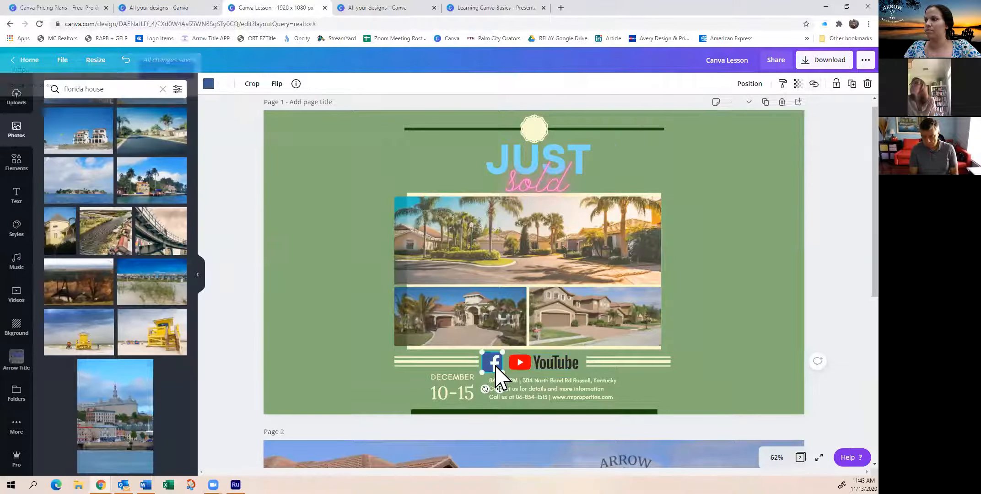
{"action": "left_click", "coordinate": [812, 87]}
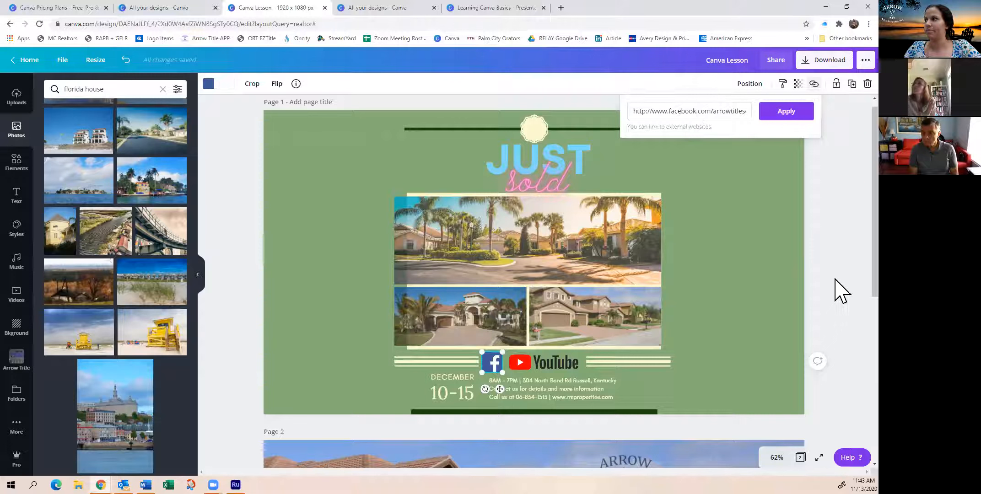
{"action": "left_click", "coordinate": [835, 224]}
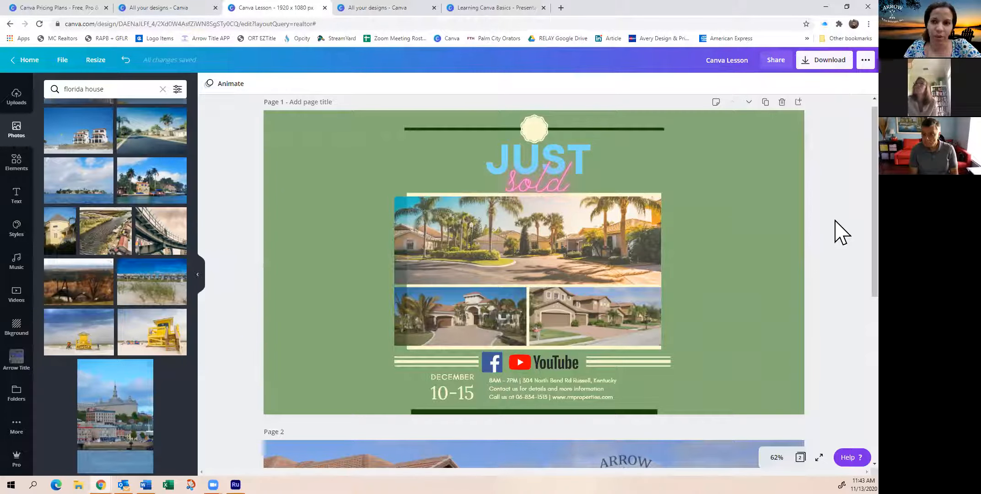
Review the download file types offered for the design, from PNG to GIF, and keep PNG selected
{"action": "left_click", "coordinate": [830, 60]}
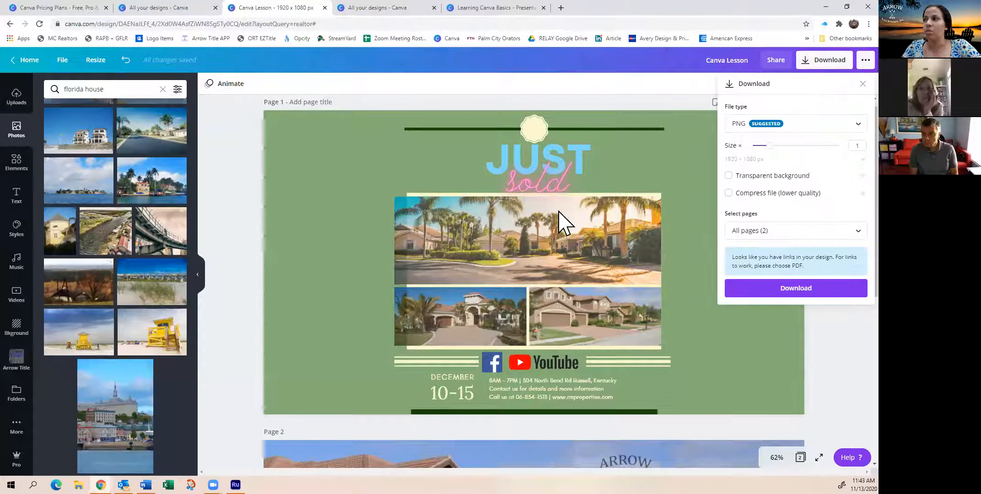
{"action": "left_click", "coordinate": [790, 133]}
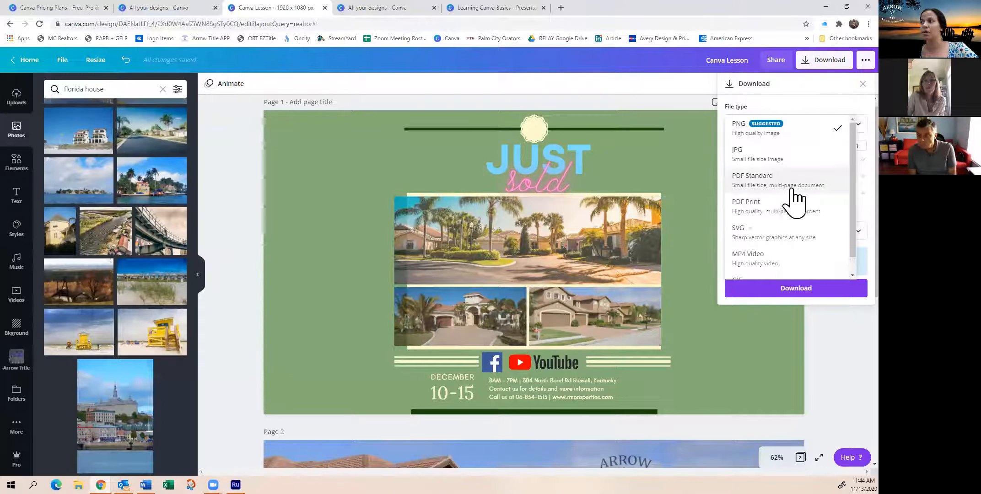
{"action": "scroll", "coordinate": [796, 206], "scroll_direction": "down", "scroll_amount": 1}
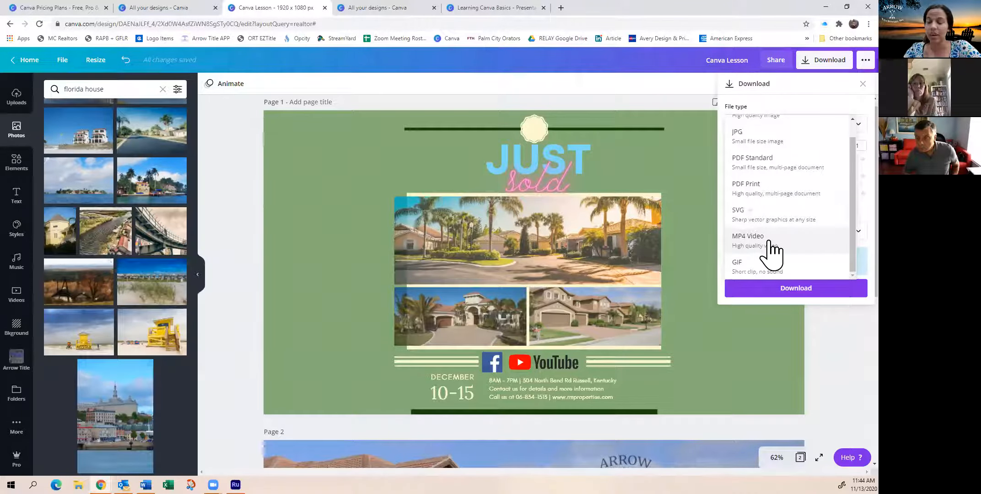
{"action": "scroll", "coordinate": [781, 192], "scroll_direction": "up", "scroll_amount": 1}
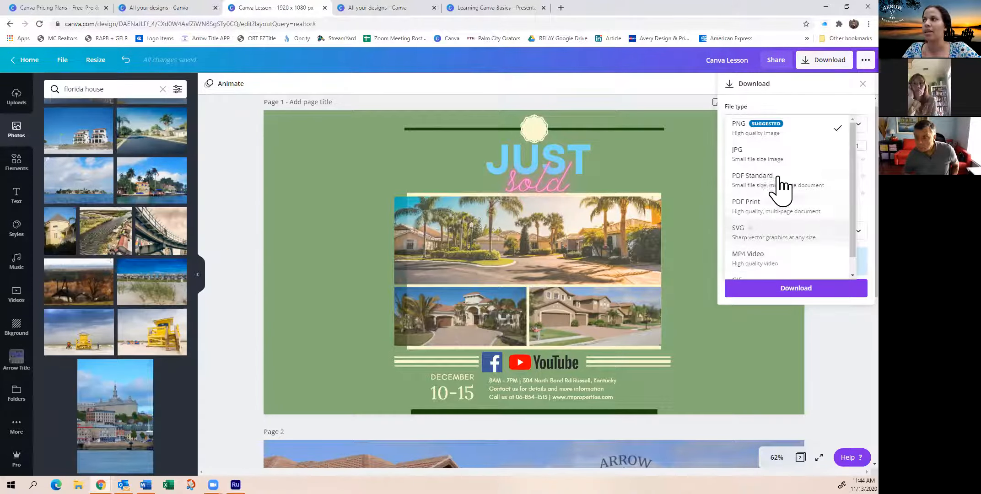
{"action": "left_click", "coordinate": [782, 130]}
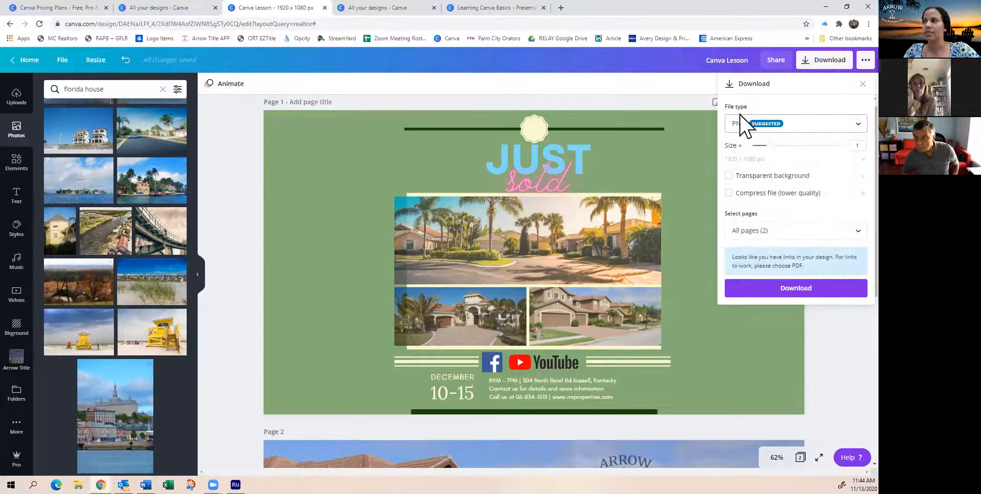
{"action": "left_click", "coordinate": [787, 134]}
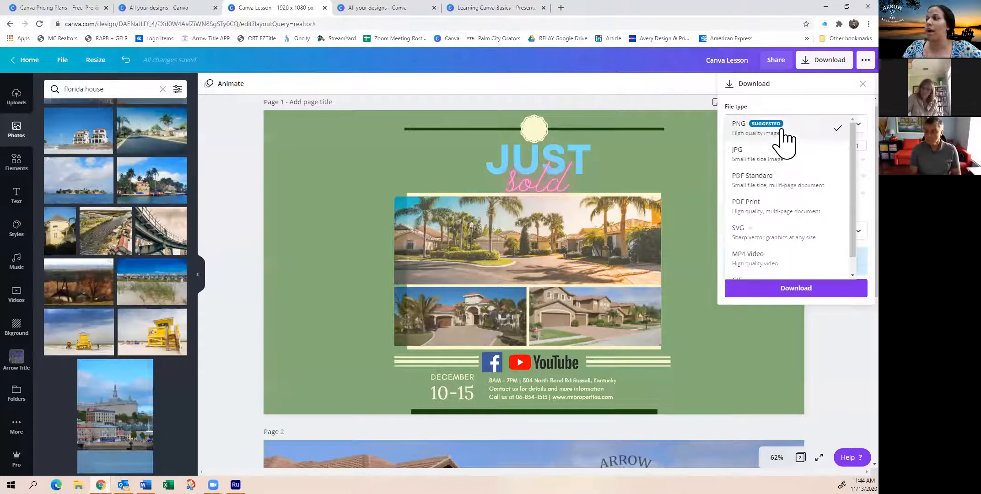
{"action": "scroll", "coordinate": [791, 220], "scroll_direction": "down", "scroll_amount": 1}
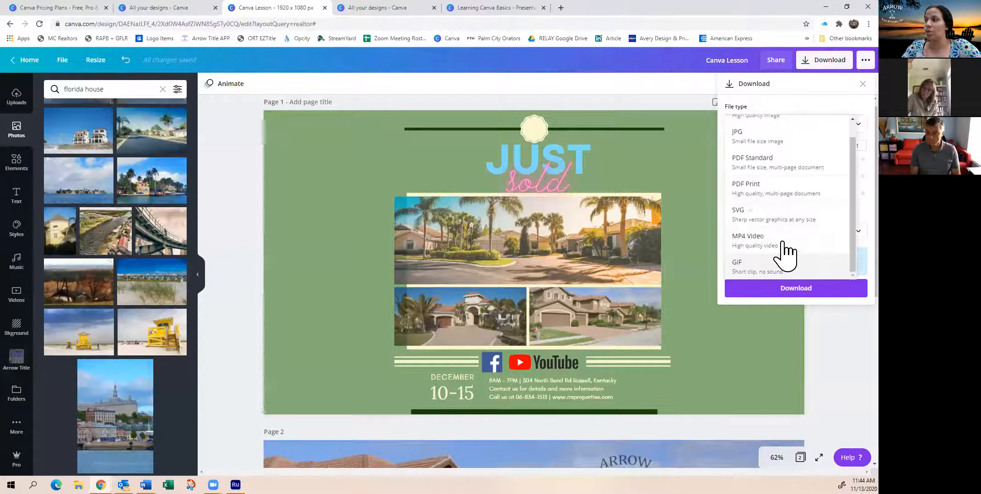
{"action": "scroll", "coordinate": [785, 158], "scroll_direction": "up", "scroll_amount": 1}
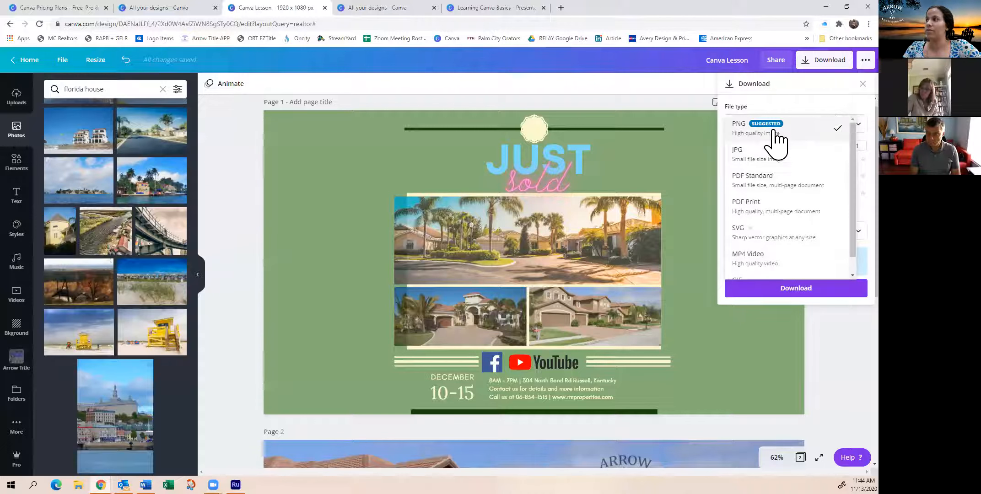
{"action": "left_click", "coordinate": [775, 146]}
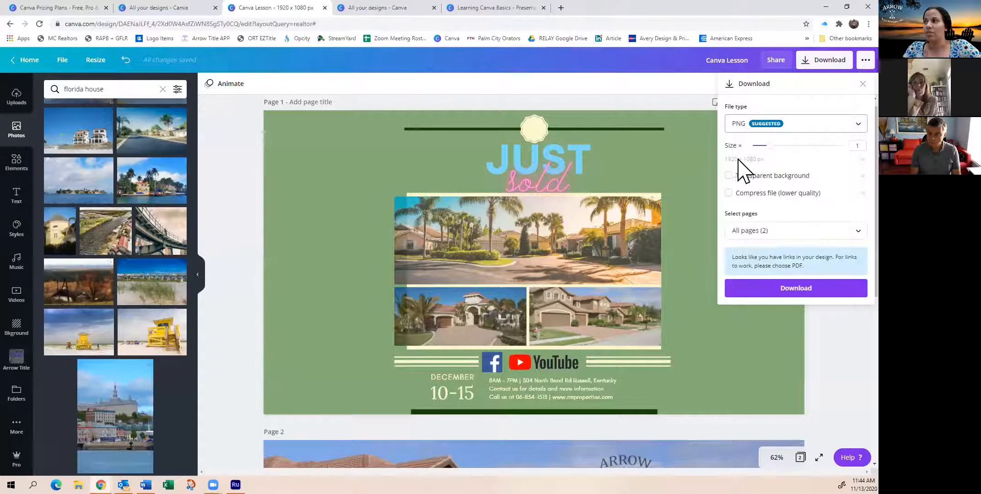
Raise the PNG download size multiplier to 1.5 and close the download settings without downloading
{"action": "left_click_drag", "start_coordinate": [771, 145], "coordinate": [803, 145]}
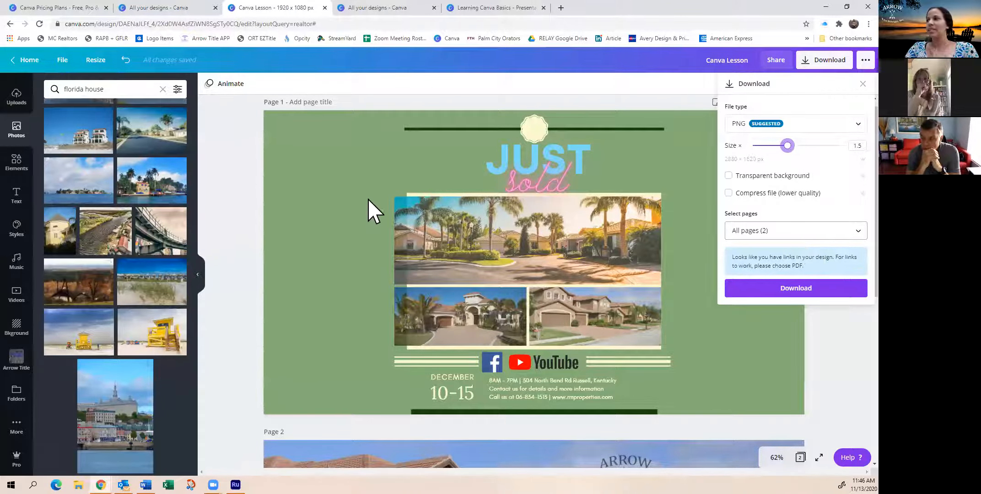
{"action": "left_click", "coordinate": [241, 189]}
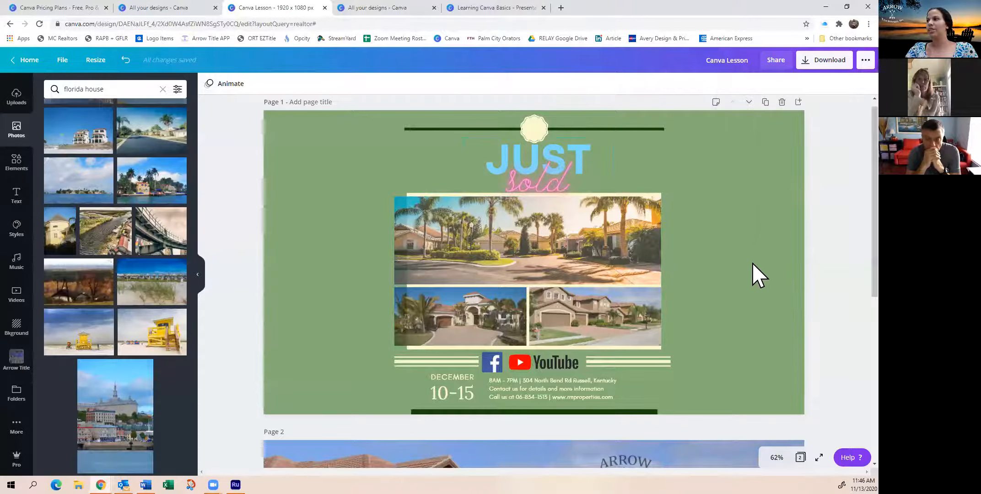
{"action": "scroll", "coordinate": [755, 298], "scroll_direction": "down", "scroll_amount": 4}
{"action": "scroll", "coordinate": [759, 327], "scroll_direction": "down", "scroll_amount": 3}
{"action": "scroll", "coordinate": [761, 320], "scroll_direction": "up", "scroll_amount": 7}
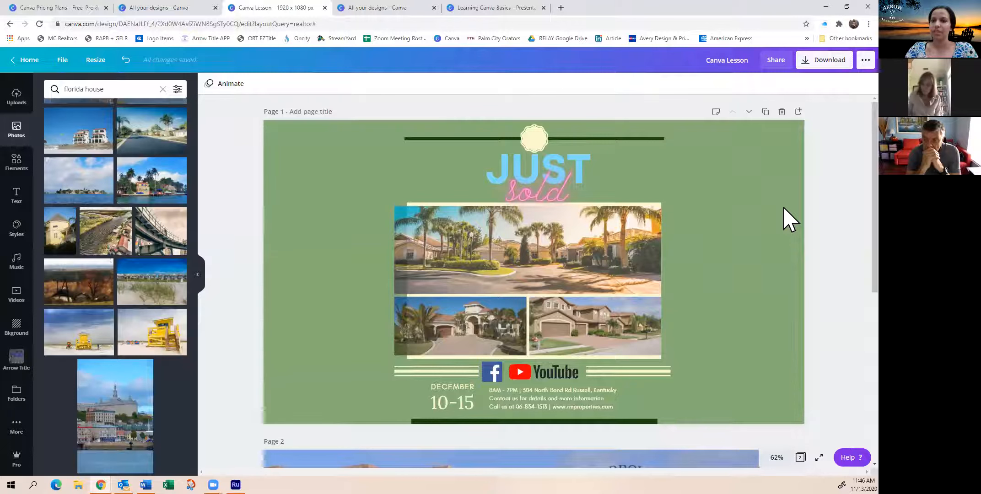
{"action": "scroll", "coordinate": [789, 220], "scroll_direction": "down", "scroll_amount": 2}
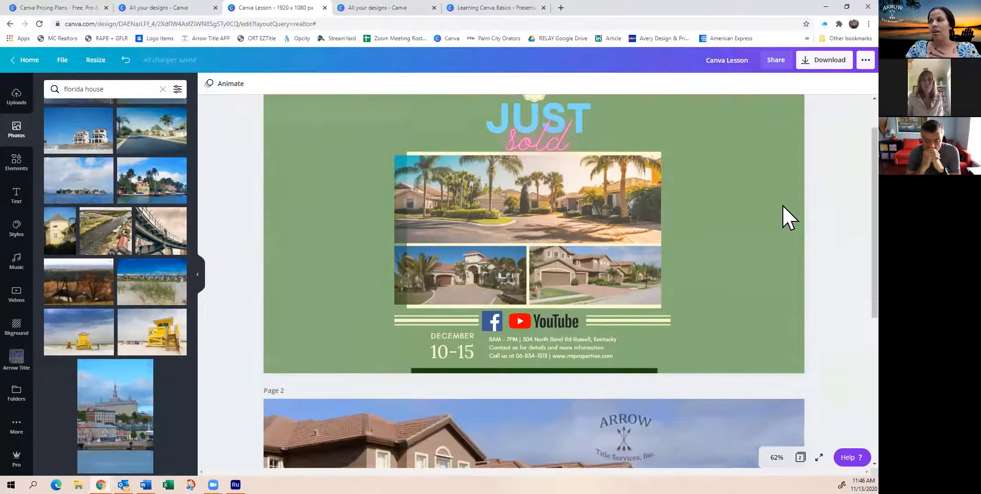
{"action": "scroll", "coordinate": [786, 219], "scroll_direction": "up", "scroll_amount": 2}
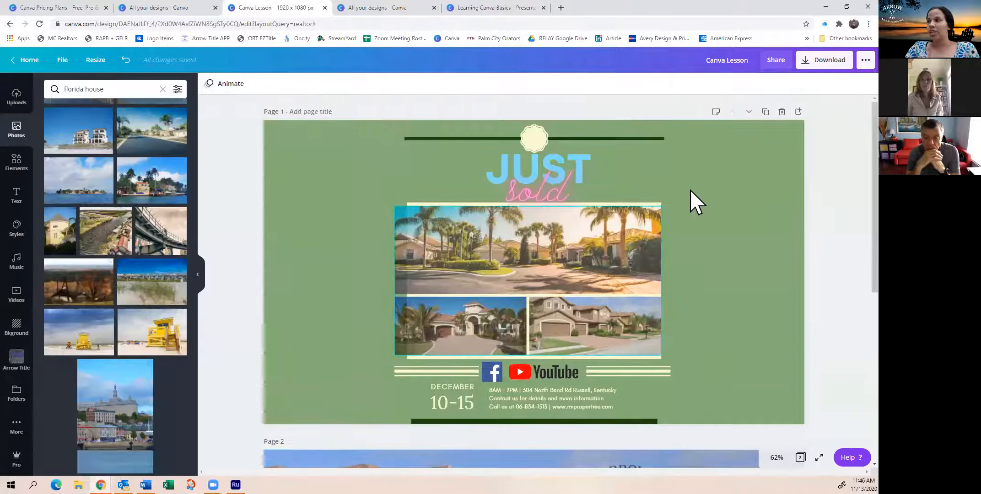
Reopen the download settings and limit the PNG download to page 1 only
{"action": "left_click", "coordinate": [829, 60]}
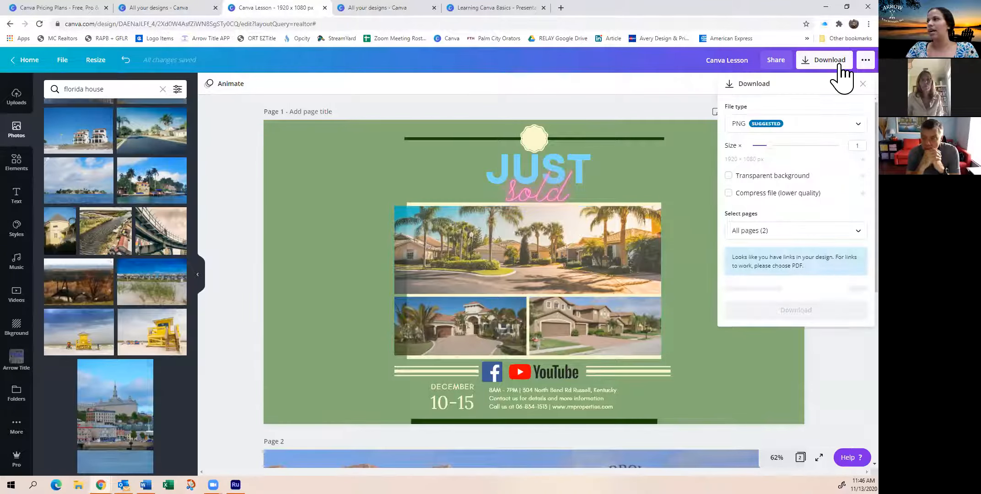
{"action": "left_click", "coordinate": [785, 232]}
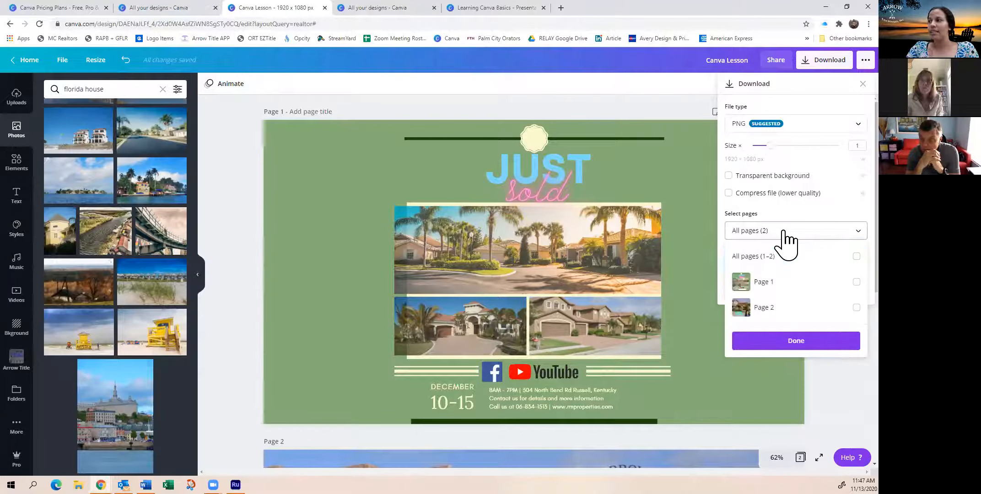
{"action": "left_click", "coordinate": [794, 289]}
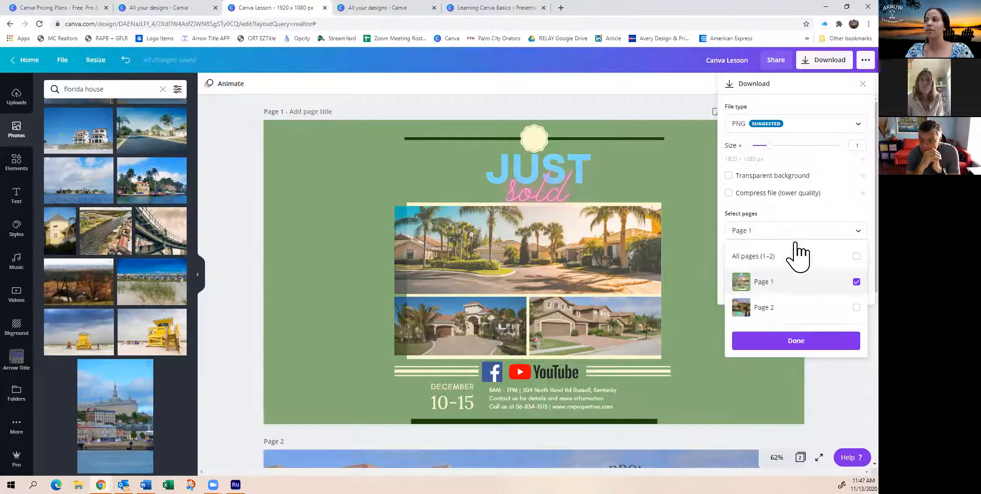
{"action": "left_click", "coordinate": [789, 342]}
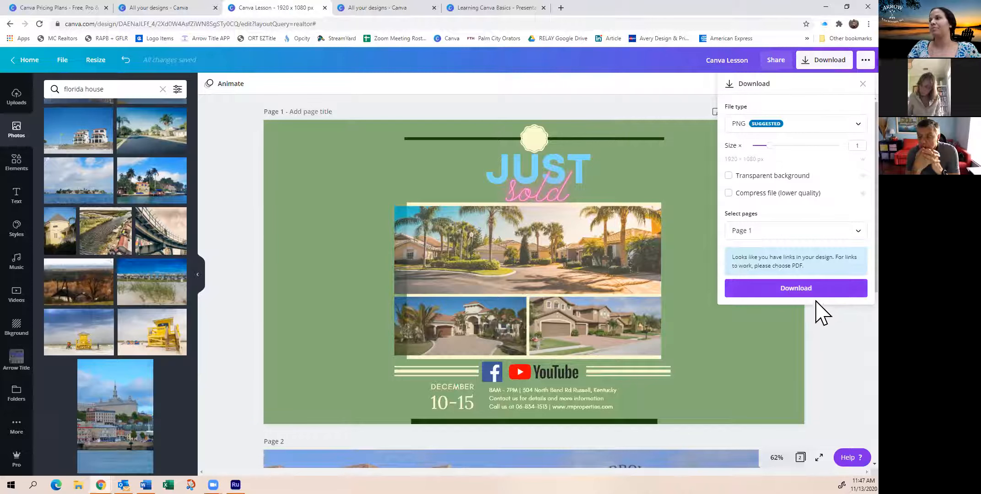
Deselect page 1 in the download's page selection and close the download settings without downloading
{"action": "left_click", "coordinate": [823, 232]}
{"action": "left_click", "coordinate": [824, 235]}
{"action": "left_click", "coordinate": [829, 237]}
{"action": "left_click", "coordinate": [828, 283]}
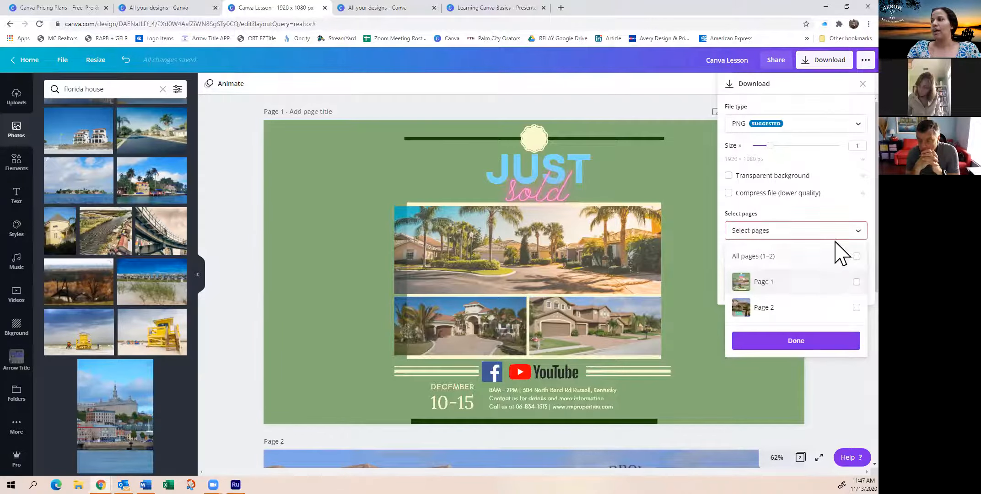
{"action": "left_click", "coordinate": [830, 387]}
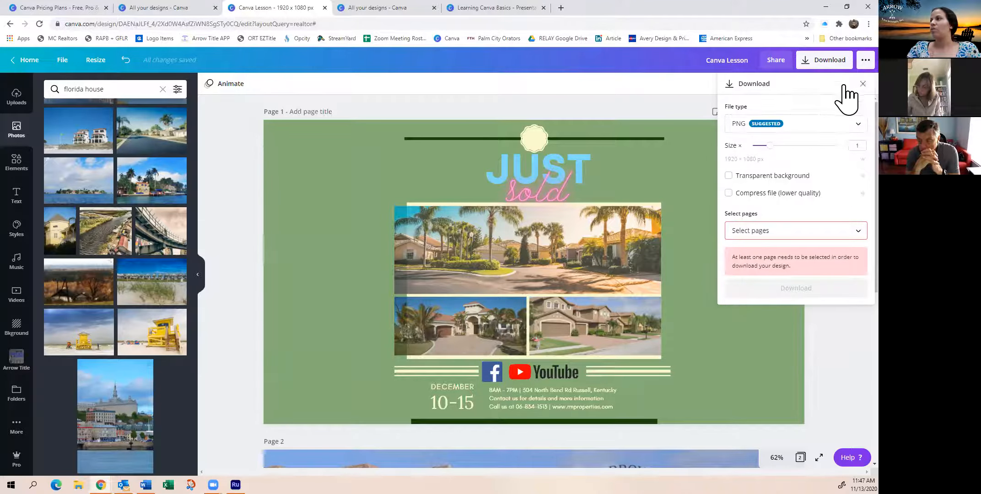
{"action": "left_click", "coordinate": [861, 84]}
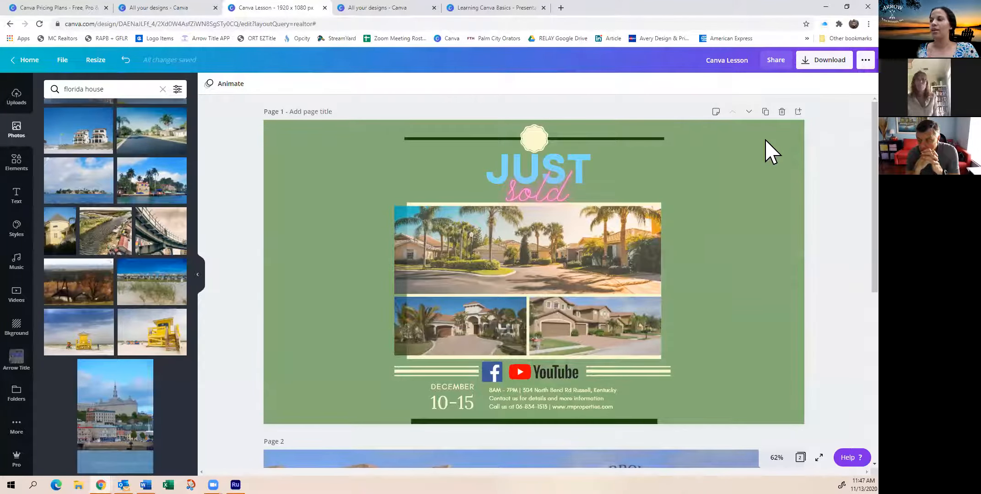